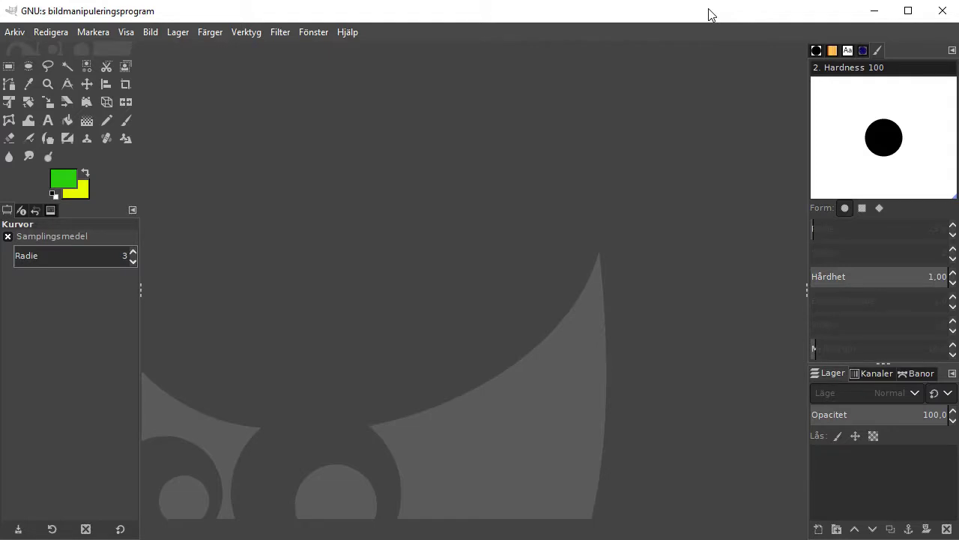
Start a new image and set its size to 1024 × 1024 px
right_click(419, 177)
mouse_move(486, 201)
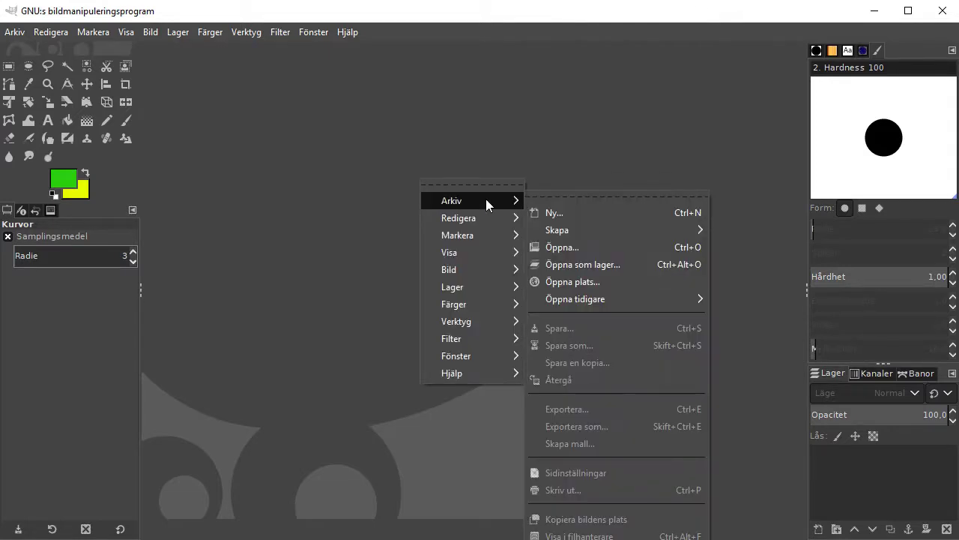
left_click(577, 213)
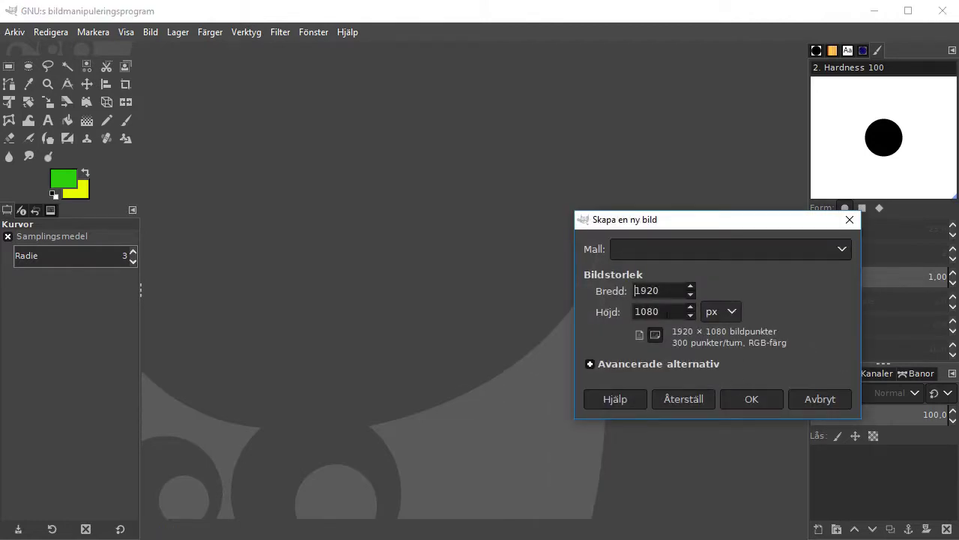
left_click_drag(660, 291, 577, 295)
type("1024")
key("Tab")
type("1024")
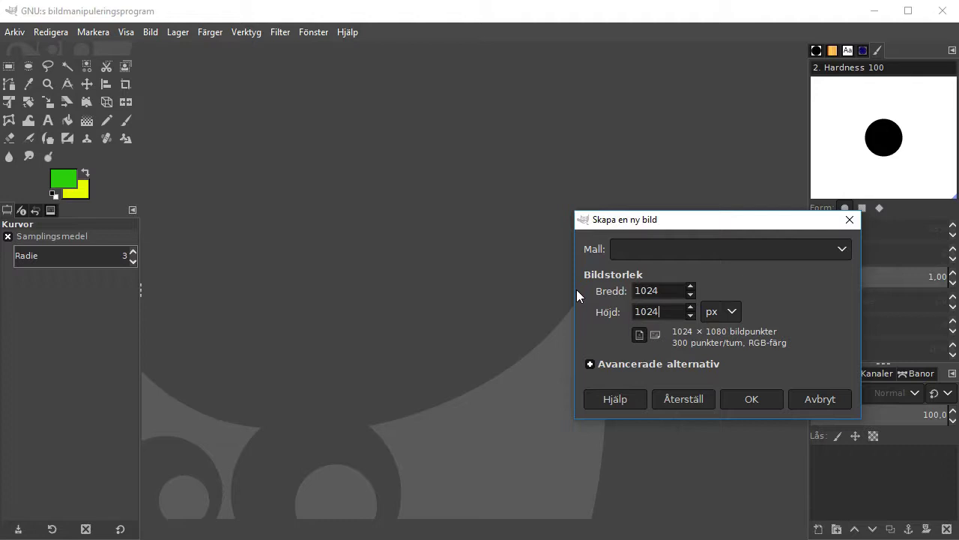
Set the new image's colour space to Gråskala in the advanced options, keep 8-bitars heltal precision, and create the image
left_click(626, 364)
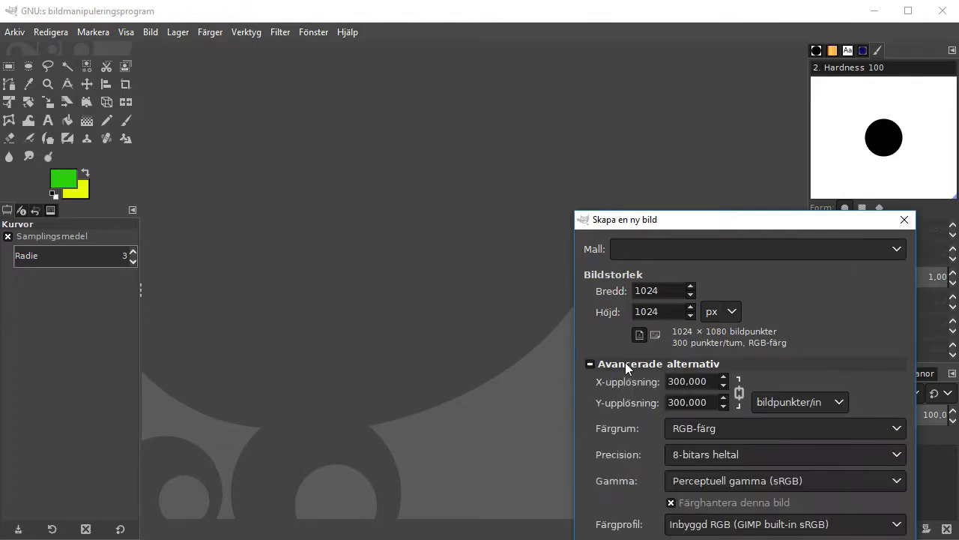
left_click(749, 431)
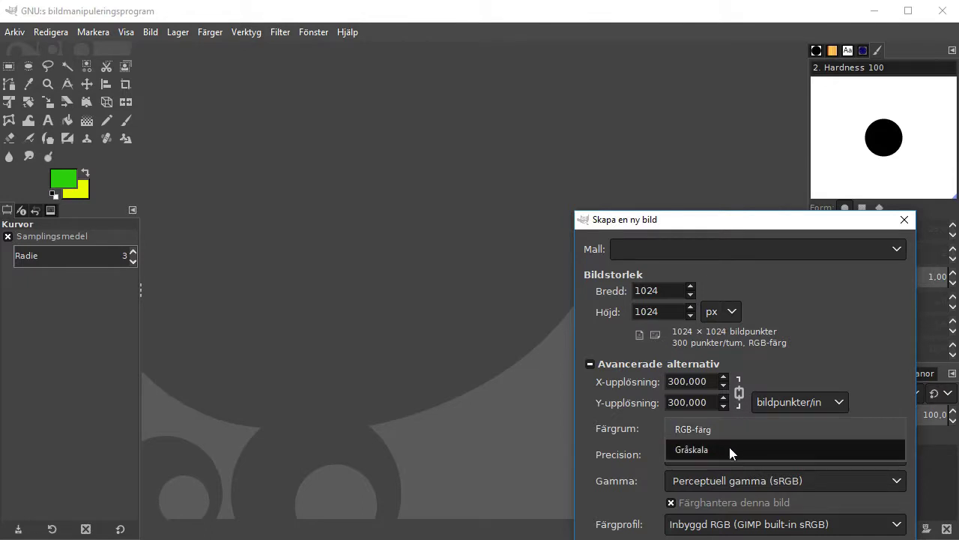
left_click(726, 446)
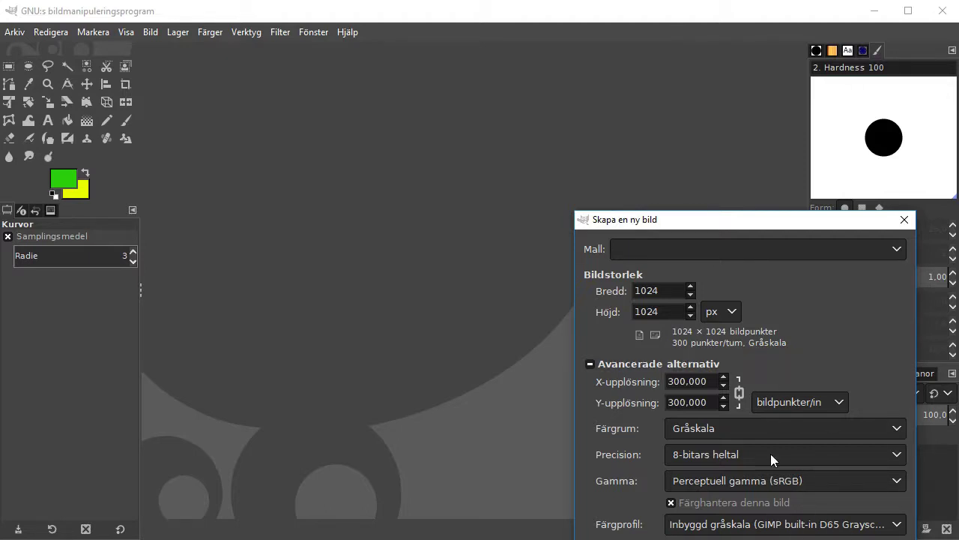
left_click_drag(764, 221, 627, 55)
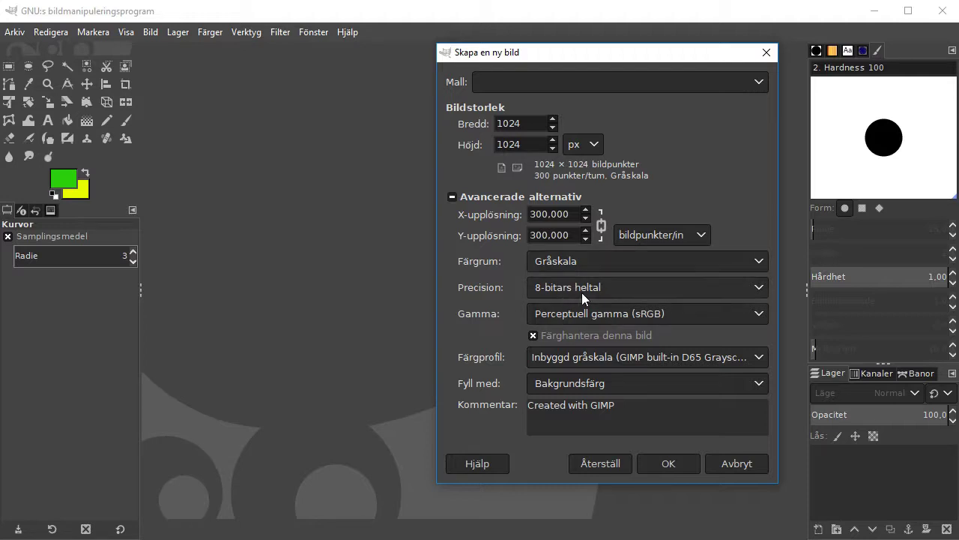
left_click(624, 293)
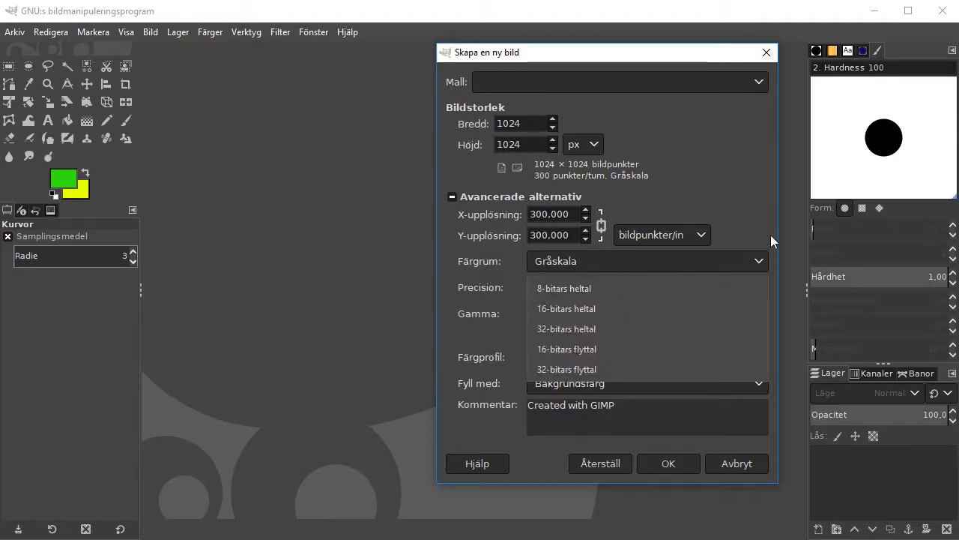
left_click(760, 163)
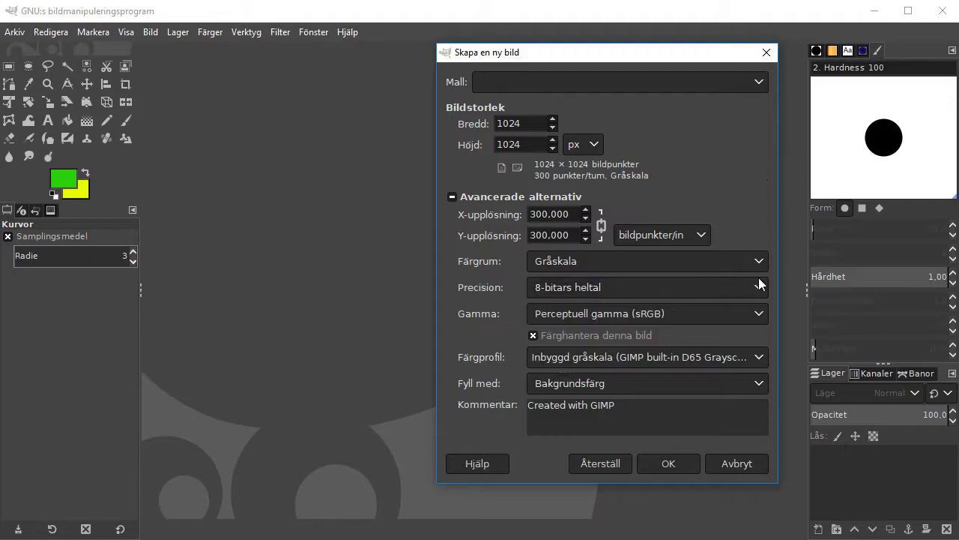
left_click(681, 466)
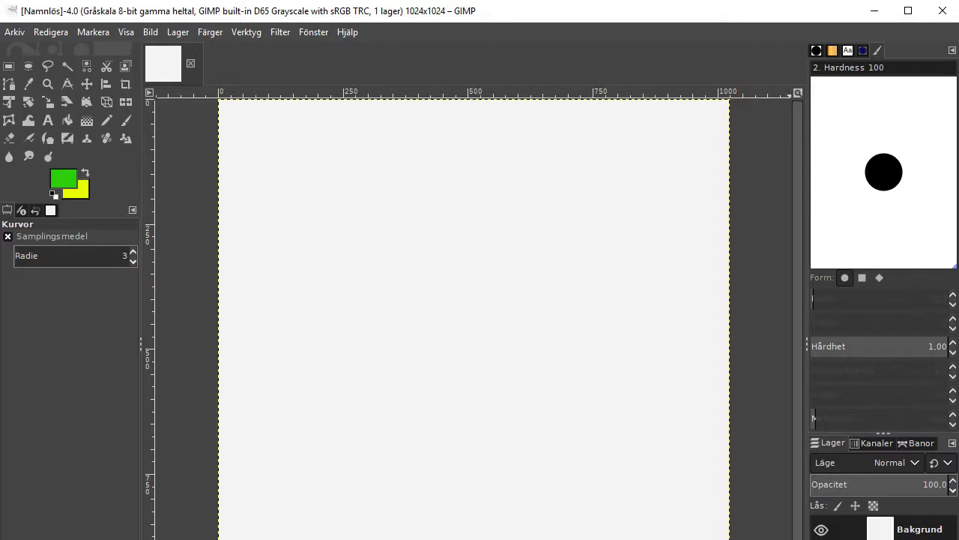
mouse_move(930, 539)
left_mouse_down()
mouse_move(930, 441)
mouse_move(931, 539)
left_mouse_up()
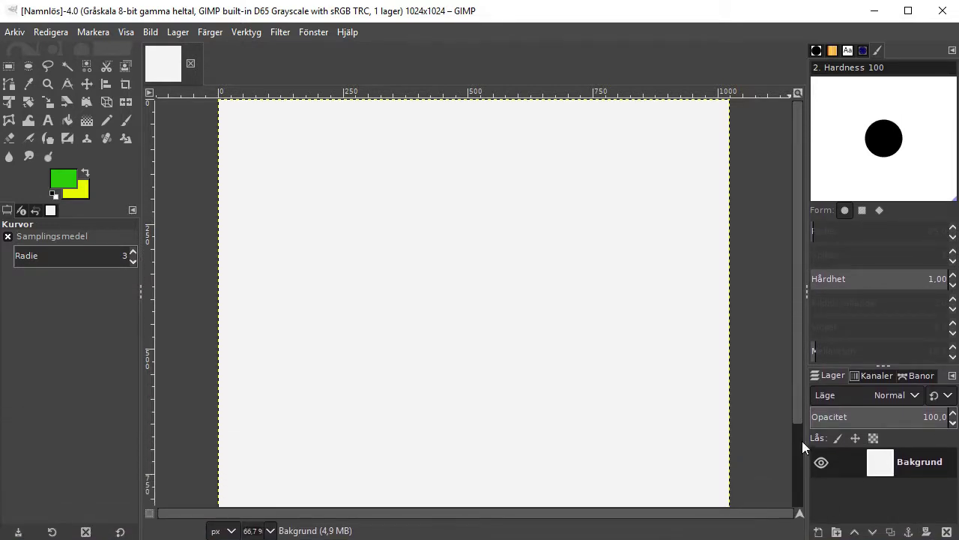
left_click(774, 413)
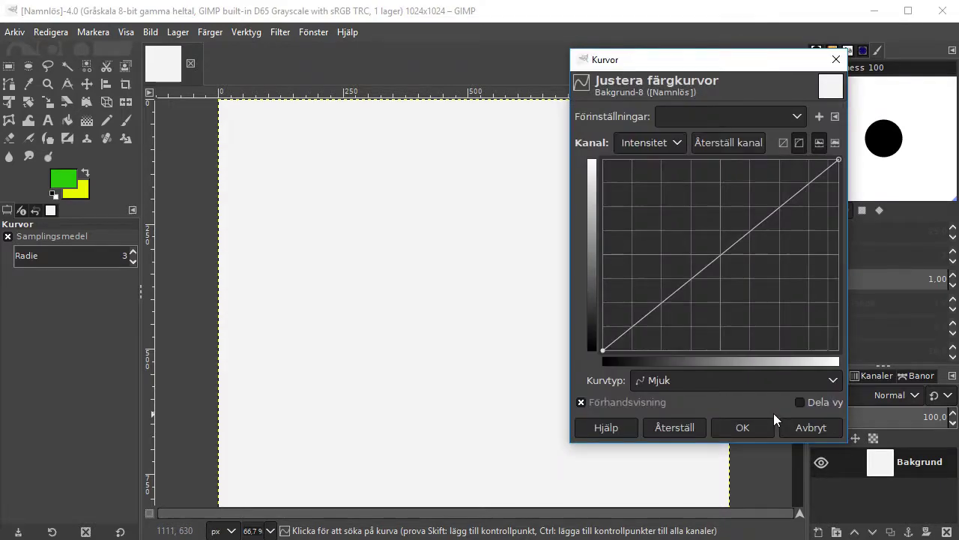
left_click(811, 430)
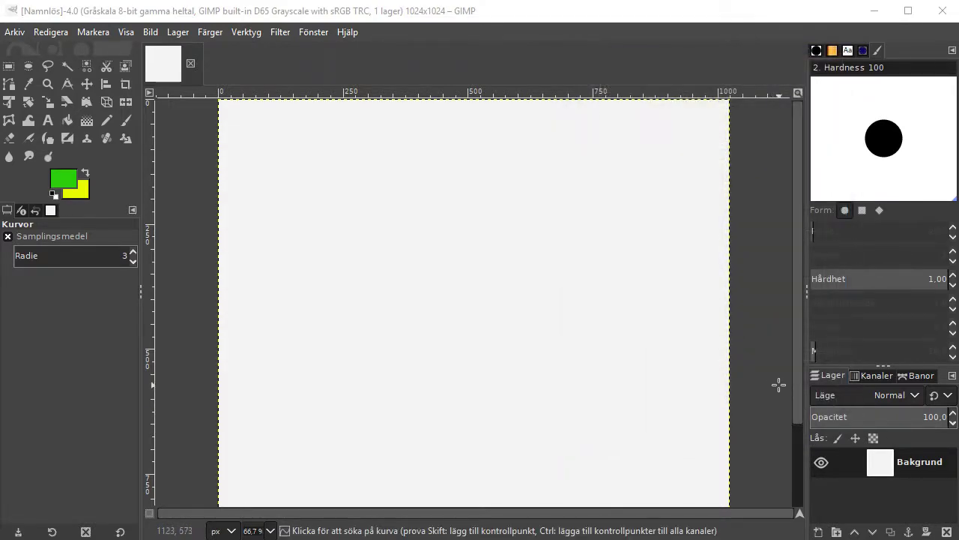
left_click(774, 381)
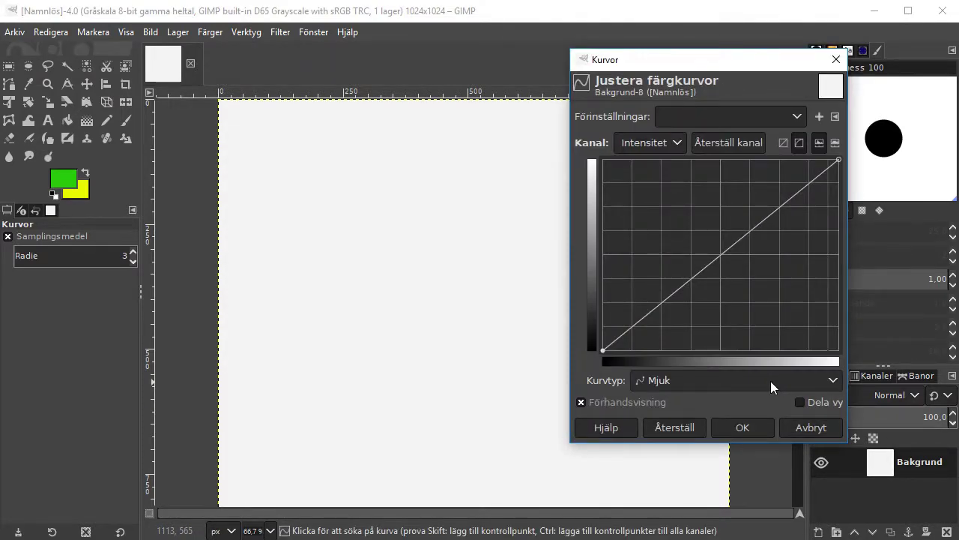
left_click(812, 426)
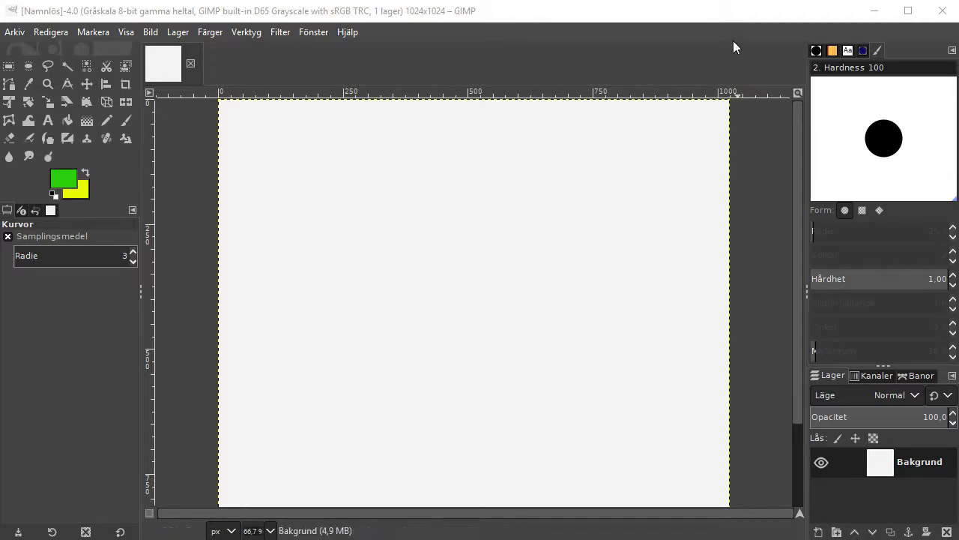
Start the solid noise filter (Enfärgat brus) on the background layer and set its X and Y size to 3,174
key("shift+ctrl+j")
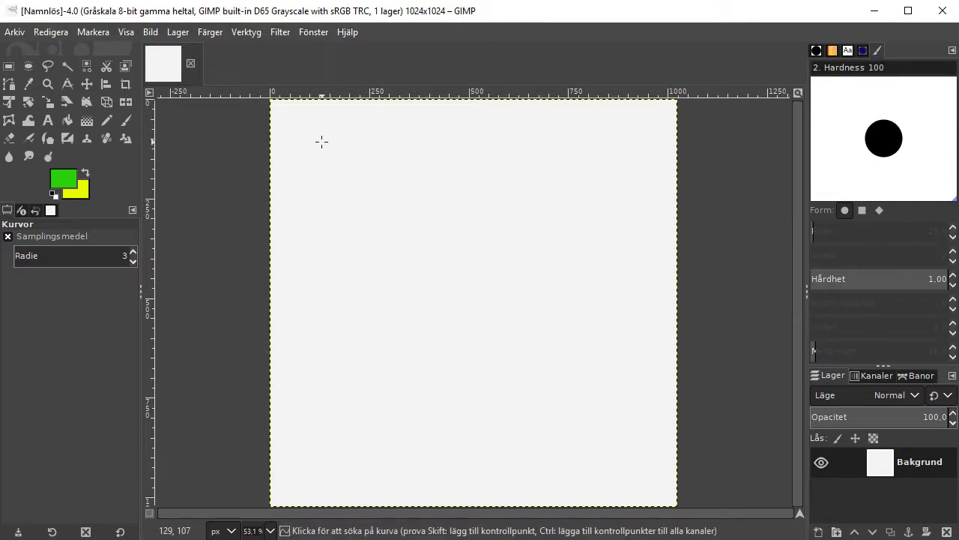
right_click(321, 143)
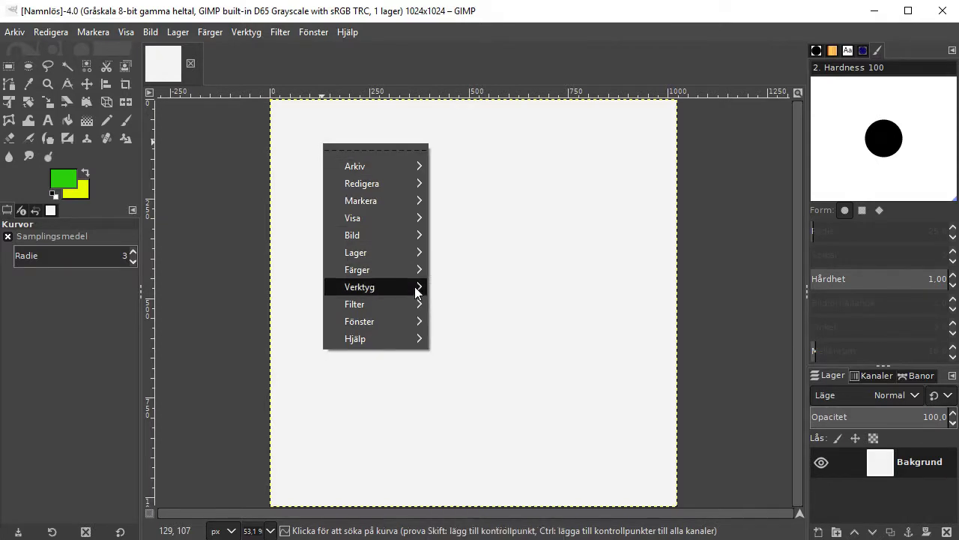
mouse_move(411, 305)
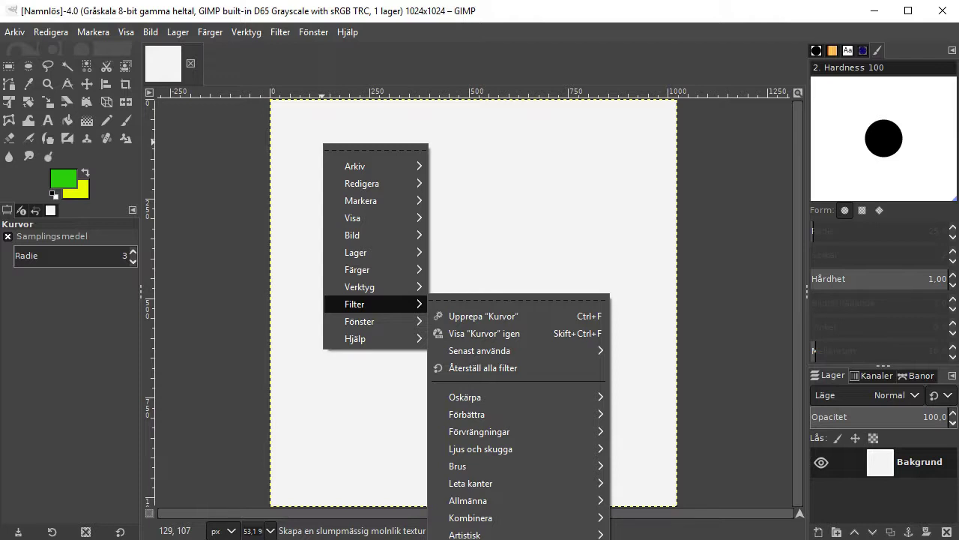
key("Return")
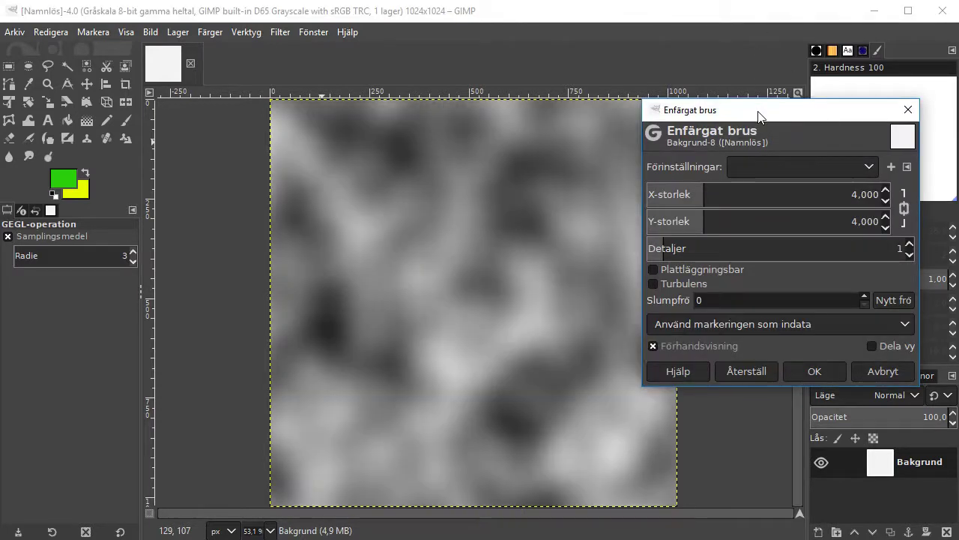
left_click_drag(758, 108, 733, 75)
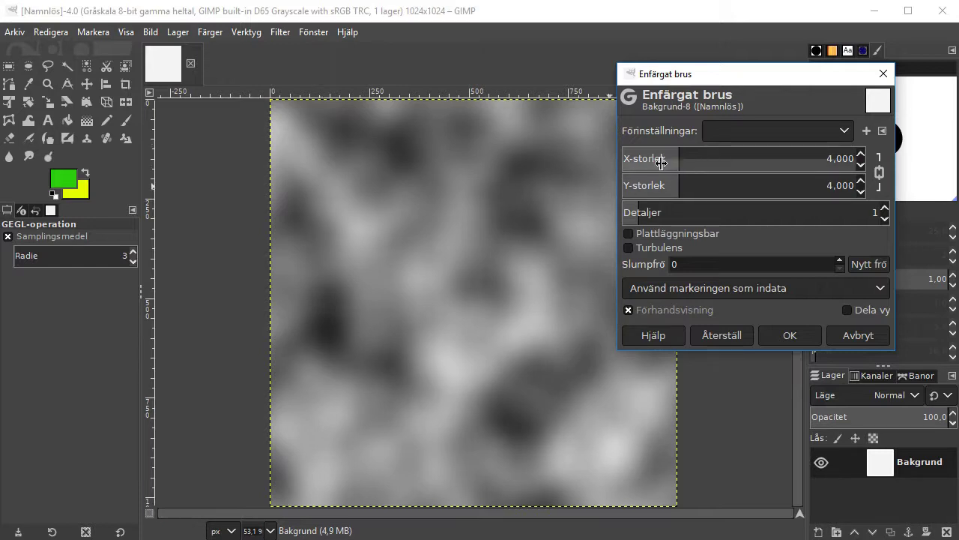
left_click_drag(680, 164, 952, 159)
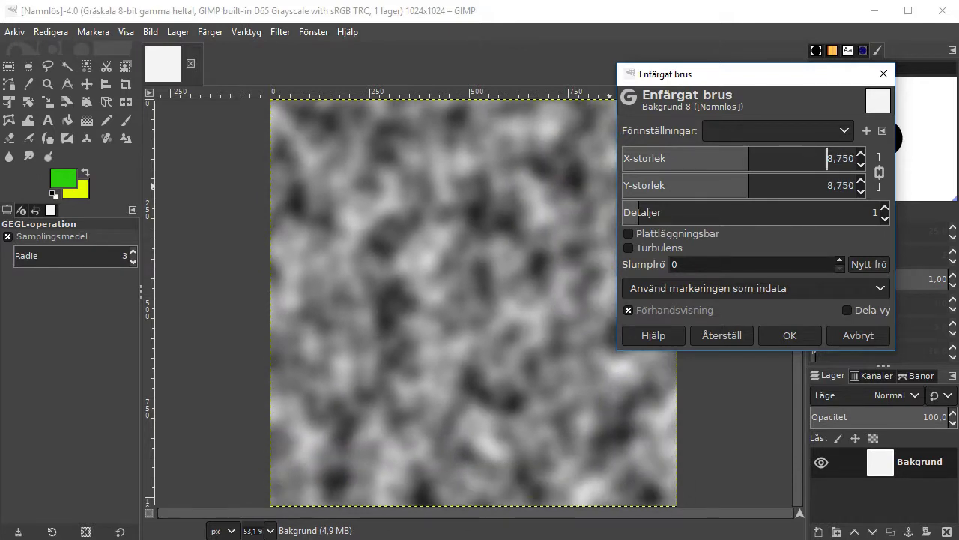
left_click_drag(824, 157, 559, 157)
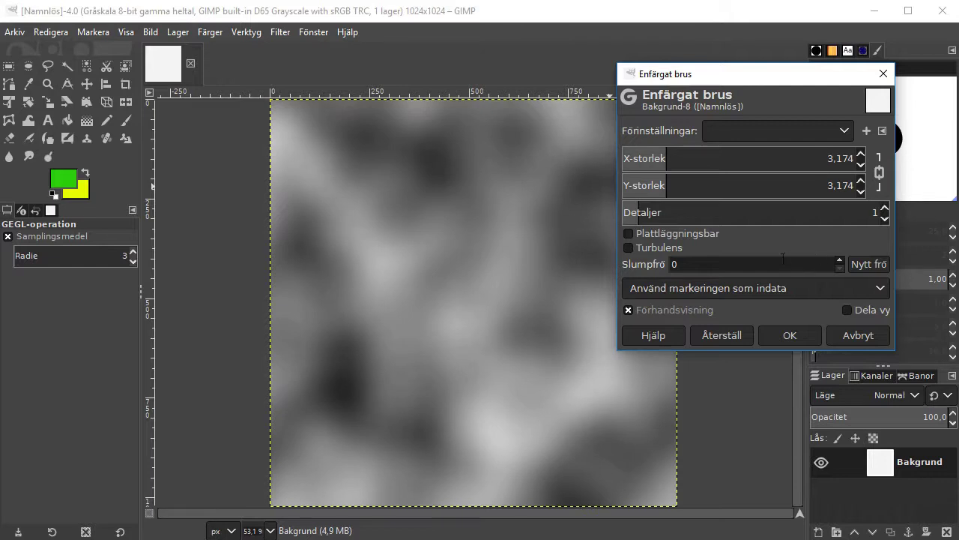
Generate new random seeds until the cloud pattern suits, and apply the solid noise to the image
left_click(861, 265)
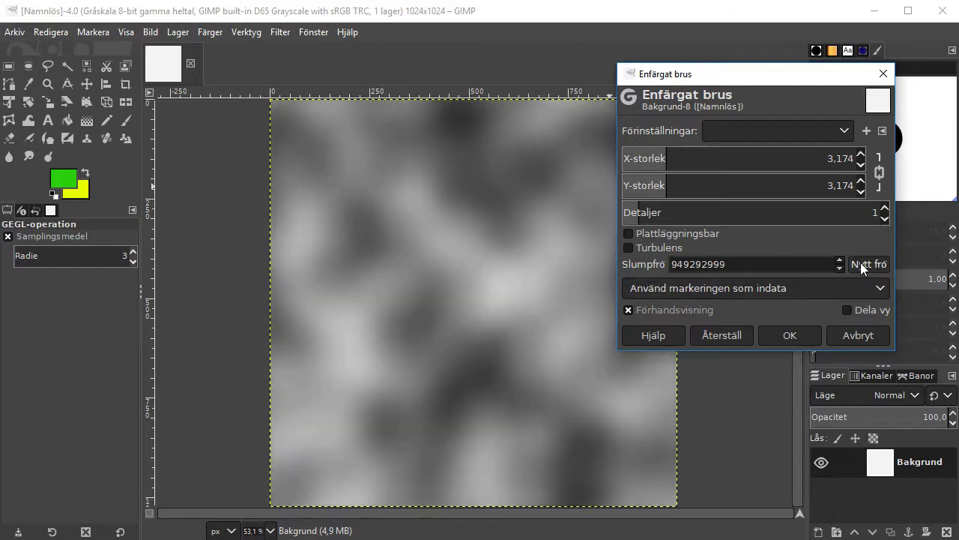
left_click(861, 264)
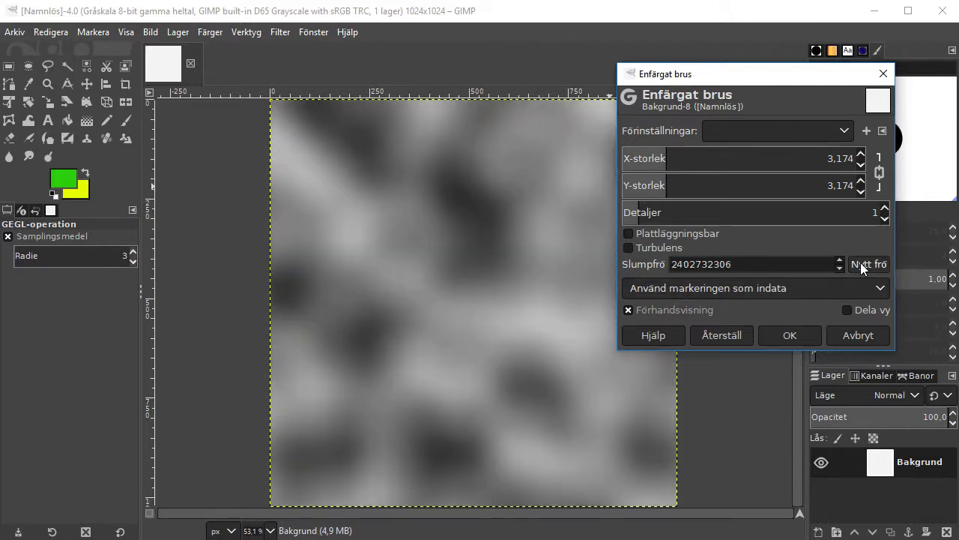
left_click(861, 263)
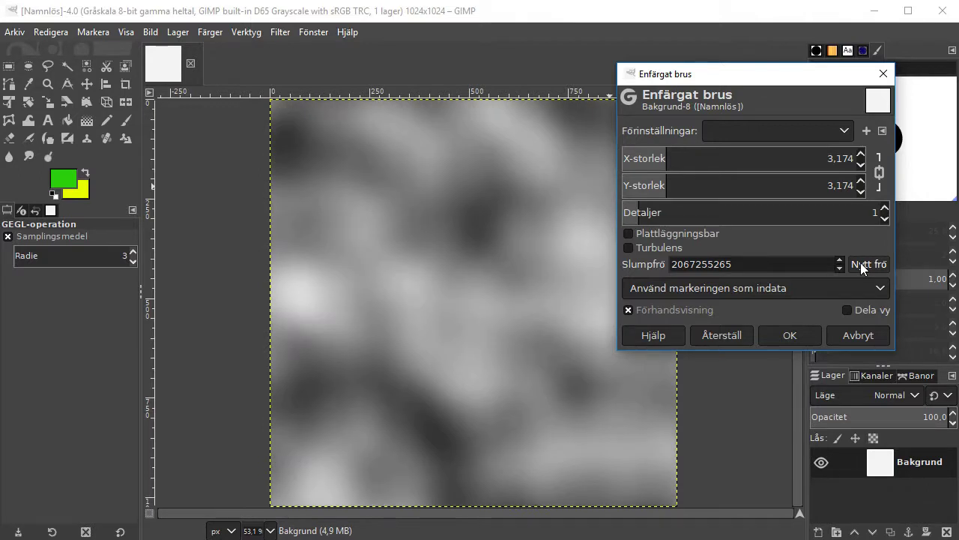
left_click(861, 264)
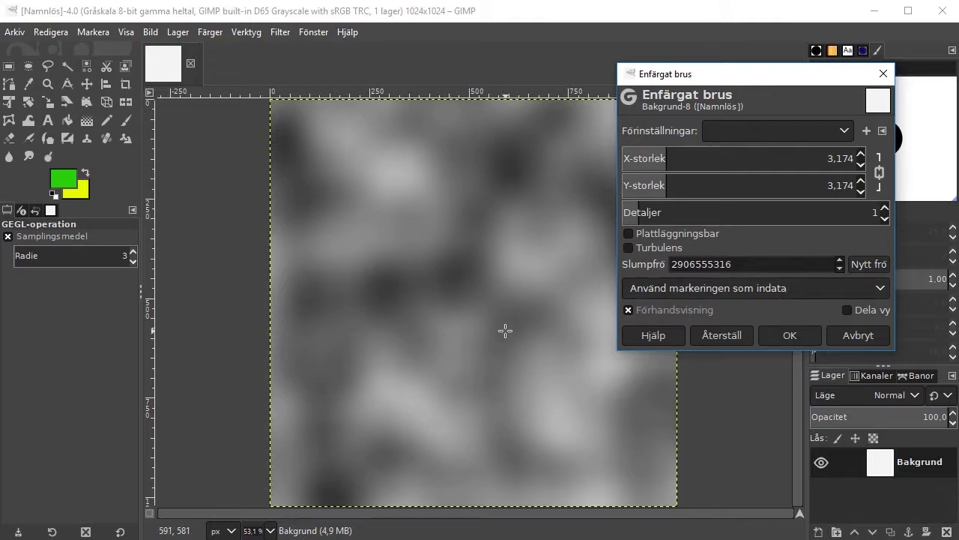
left_click(780, 335)
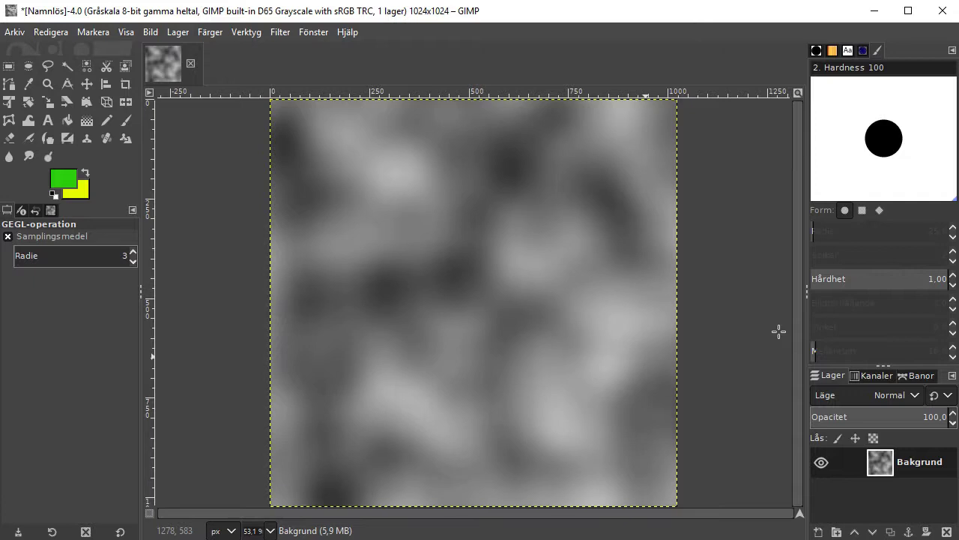
Open the export settings for the image and choose raw image data (Råa bilddata) as the file type
right_click(441, 159)
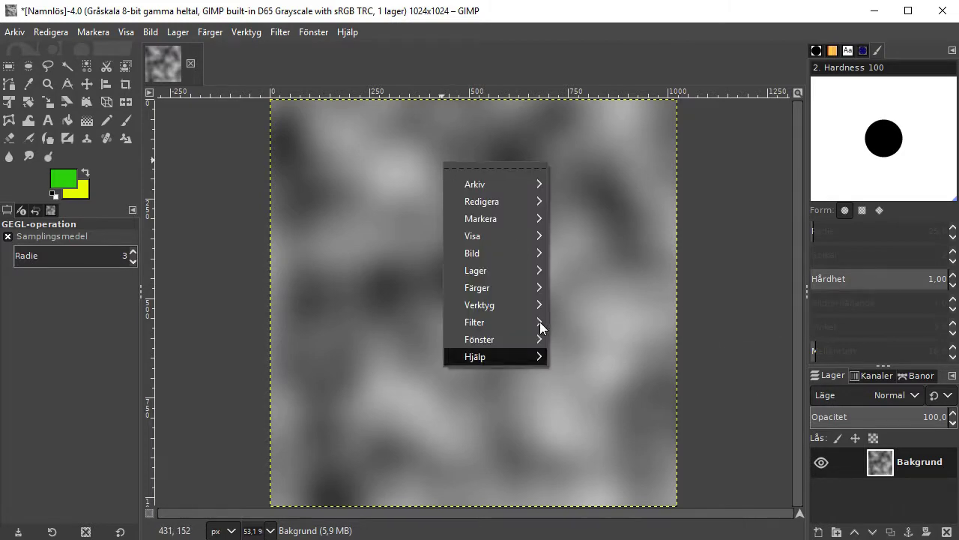
mouse_move(498, 184)
left_click(678, 407)
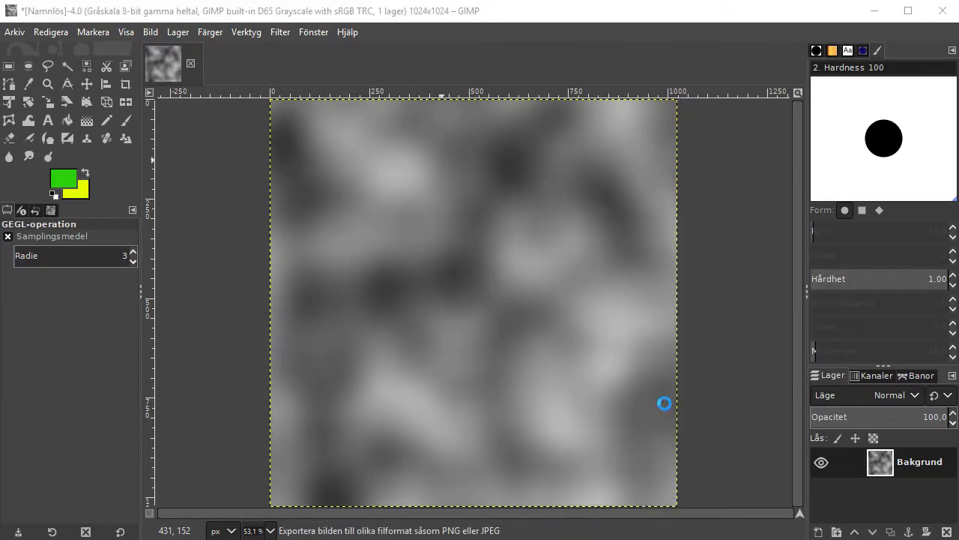
left_click(223, 506)
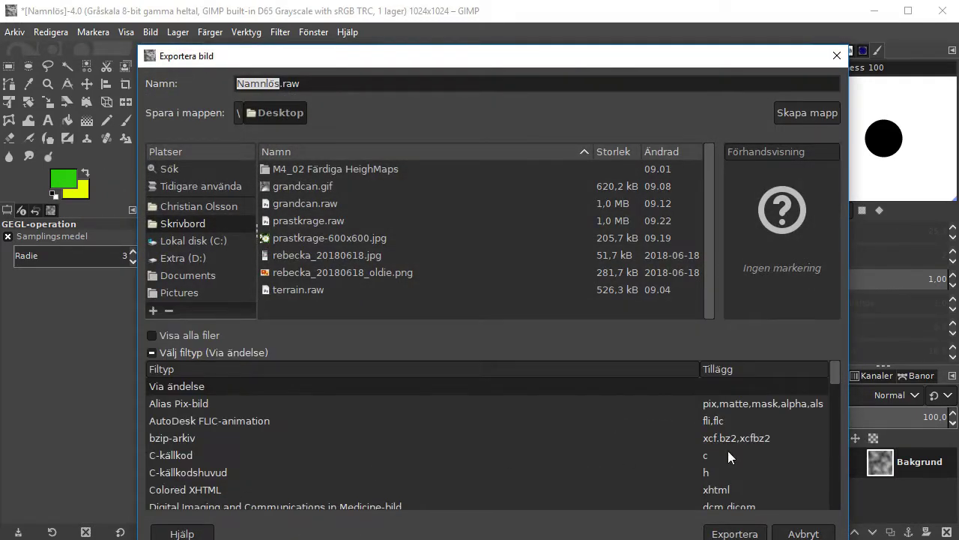
left_click_drag(835, 381, 843, 486)
left_click(209, 432)
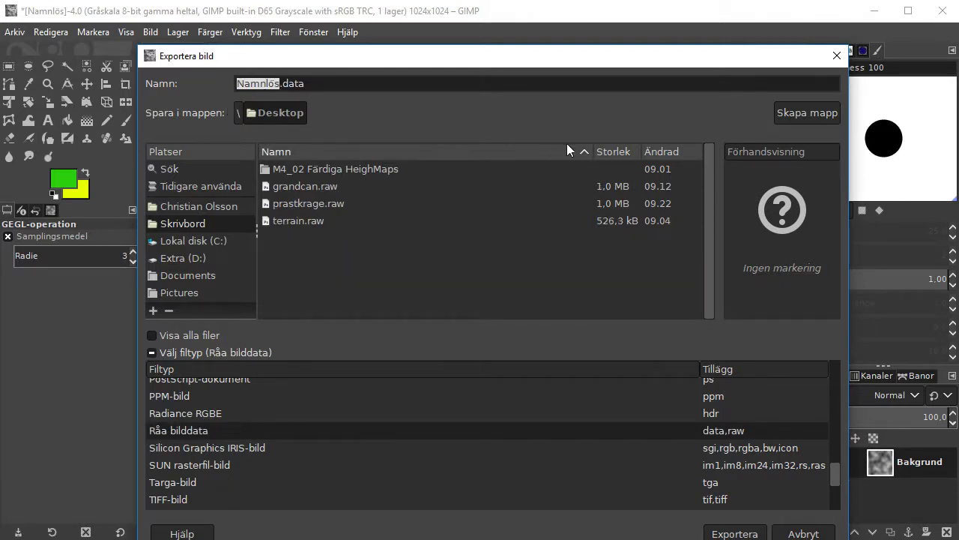
Name the export file height.raw and export it to the Desktop folder
type("height")
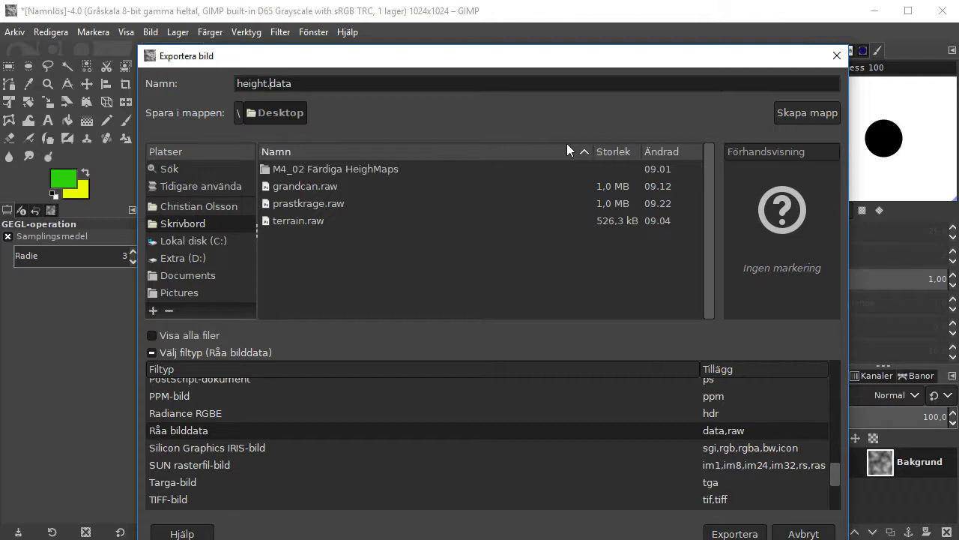
key("Delete")
key("Delete")
key("Delete")
key("Delete")
type("raw")
left_click(733, 532)
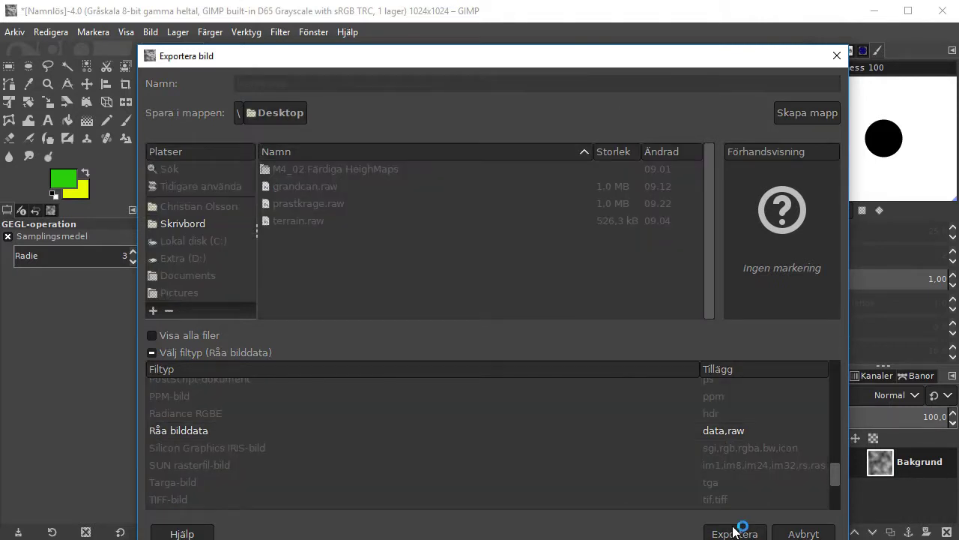
Choose the planar RGB save type (Planär RRR,GGG,BBB) and complete the raw image export
left_click(595, 359)
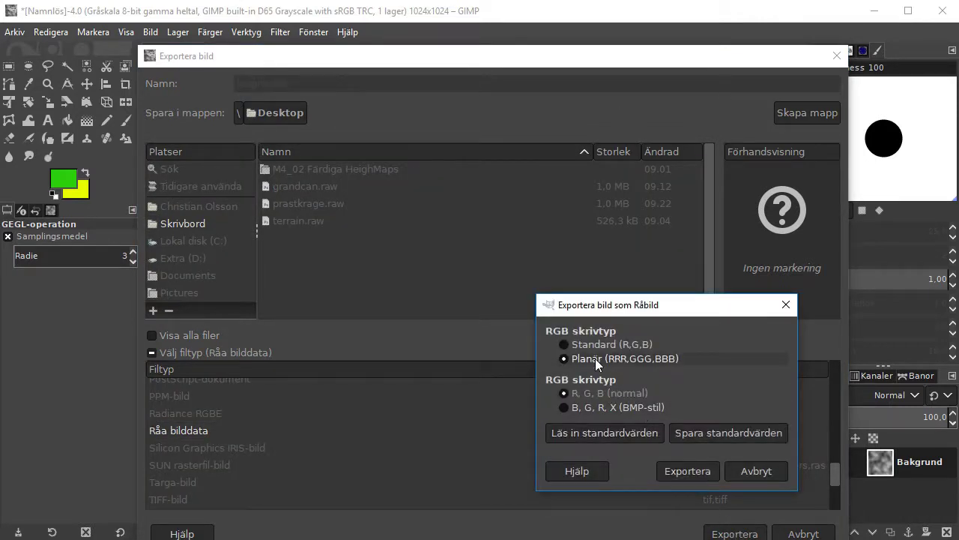
left_click_drag(676, 308, 565, 117)
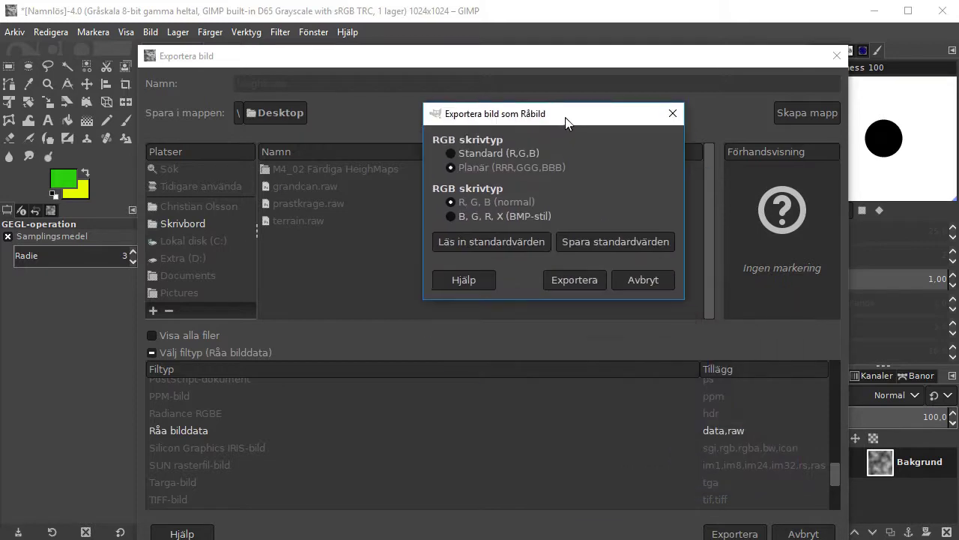
left_click(583, 278)
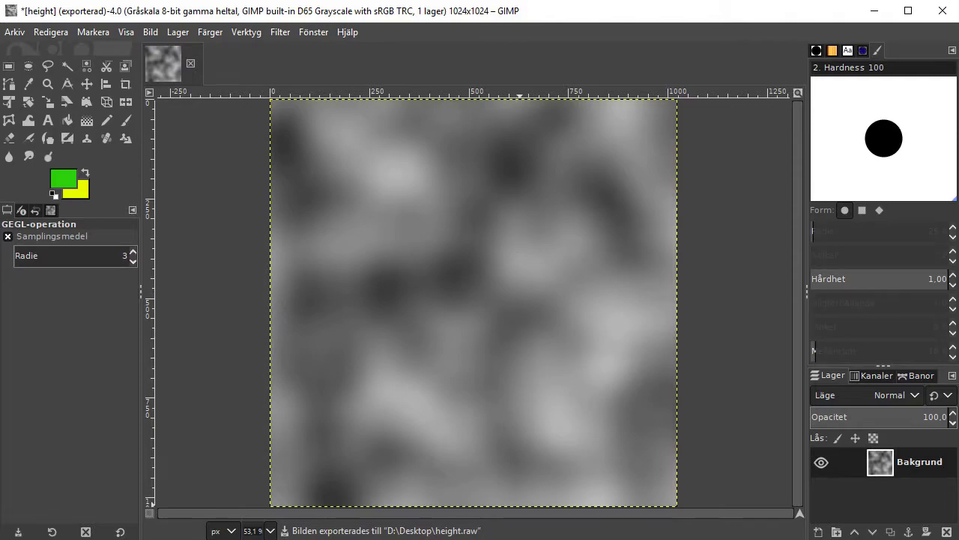
Switch to Unity and delete the old Terrain object from the scene and the New Terrain asset from the project
key("alt+Tab")
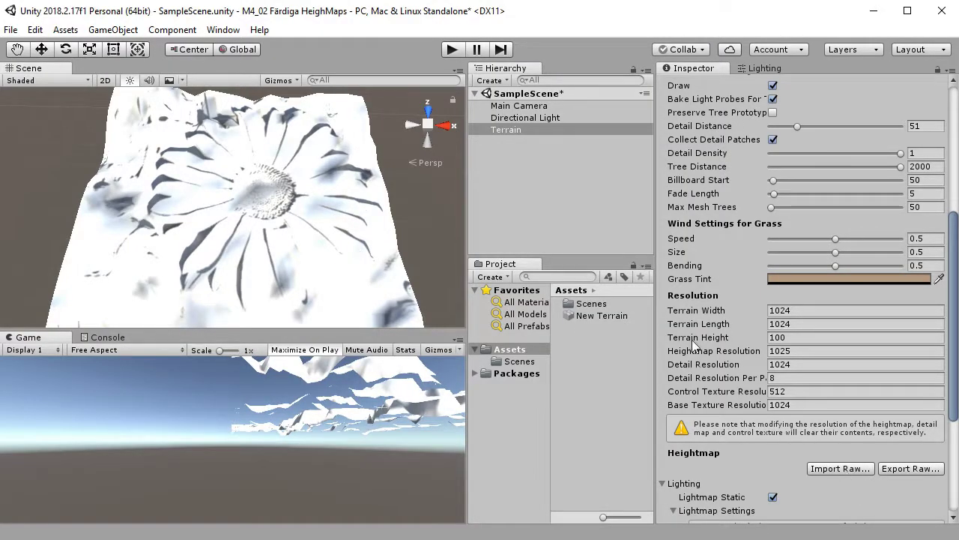
left_click(508, 130)
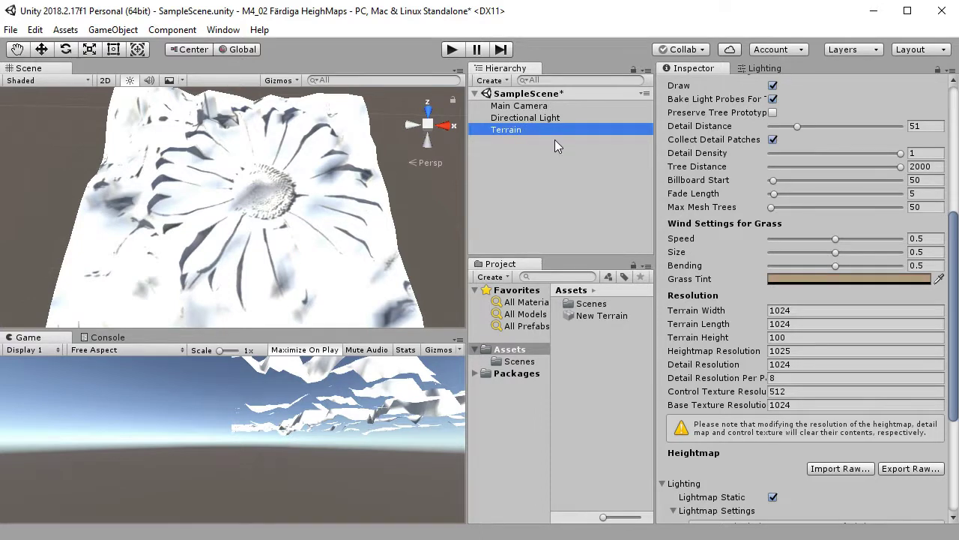
key("Delete")
left_click(599, 315)
key("Delete")
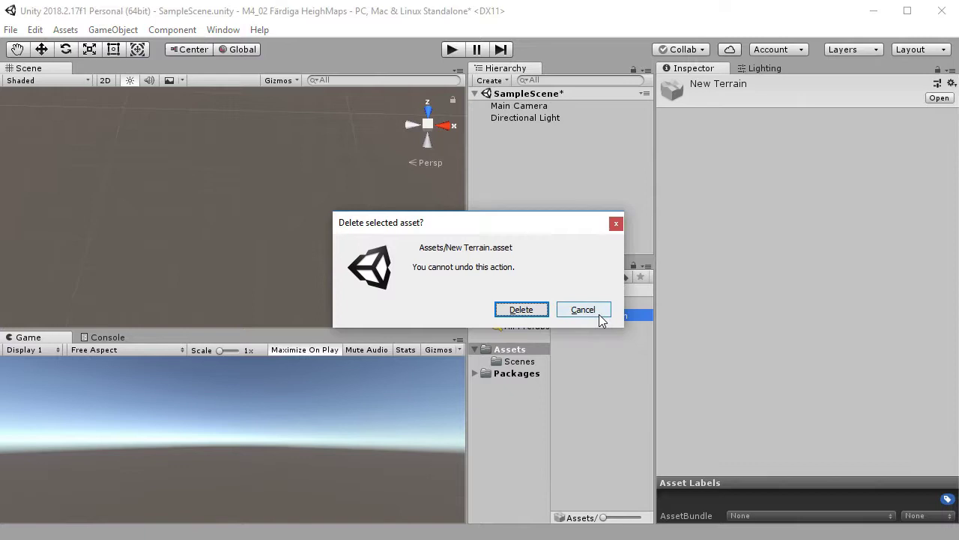
left_click(499, 310)
Create a new 3D terrain object in SampleScene and show its terrain settings
left_click(494, 93)
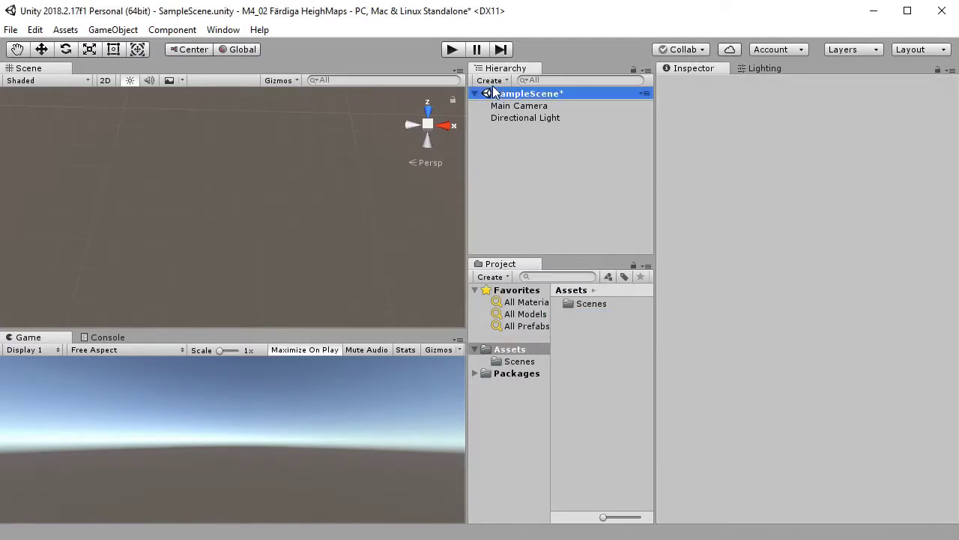
left_click(492, 80)
mouse_move(543, 131)
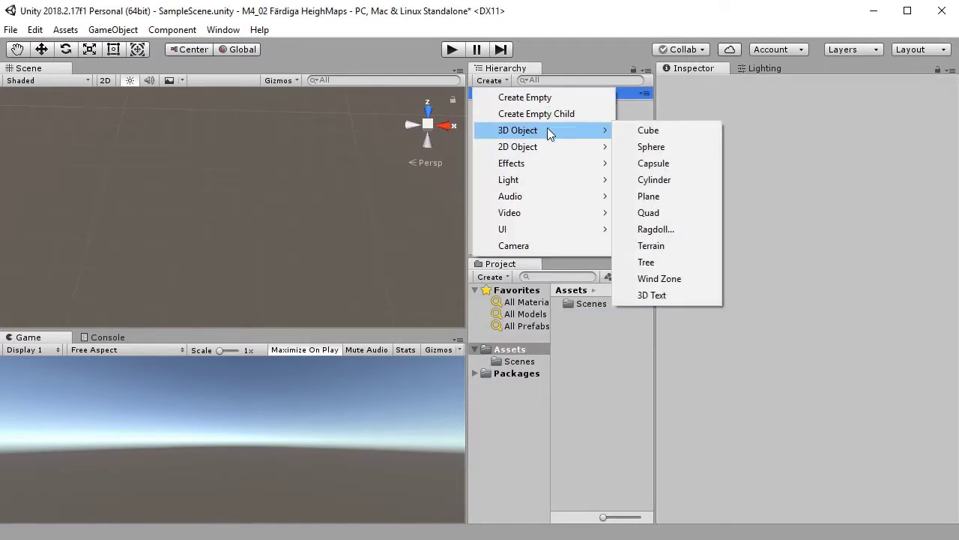
left_click(683, 246)
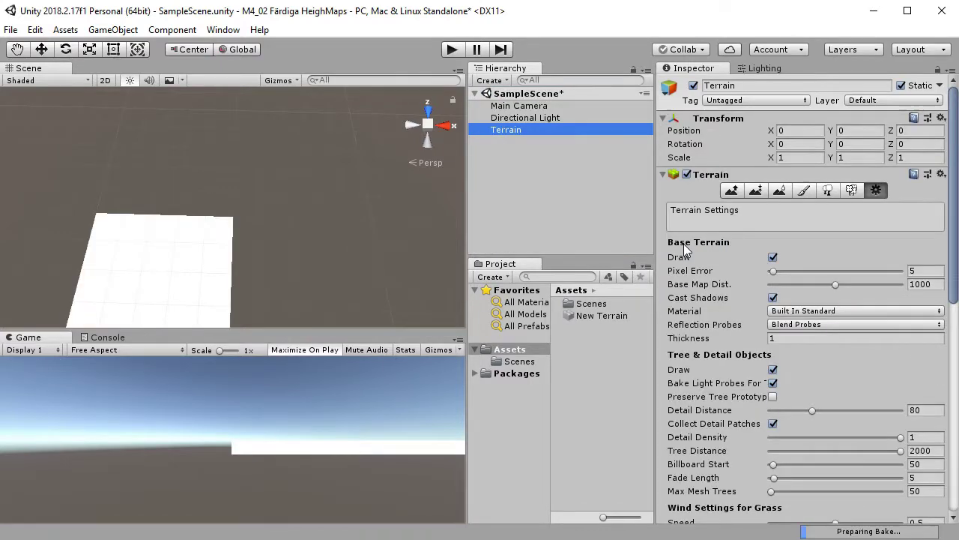
left_click(877, 193)
Import height.raw from the desktop as the terrain's raw heightmap, with the terrain size Y set to 150
scroll(877, 193, "down", 5)
scroll(808, 300, "down", 4)
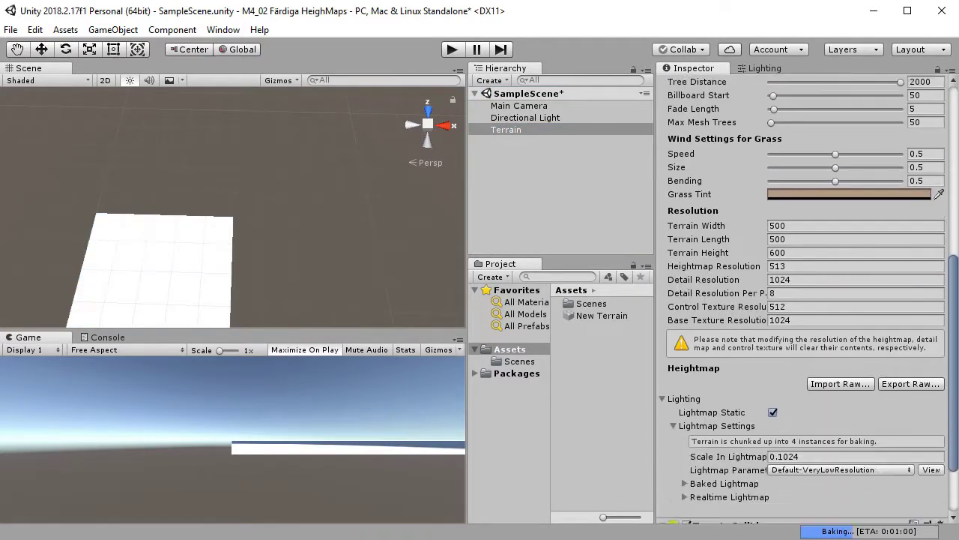
left_click(858, 383)
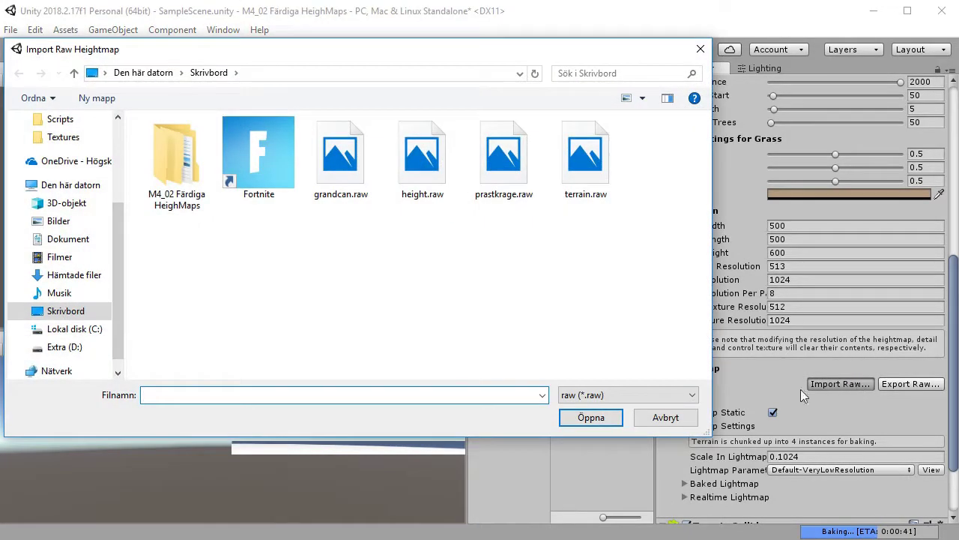
left_click(435, 158)
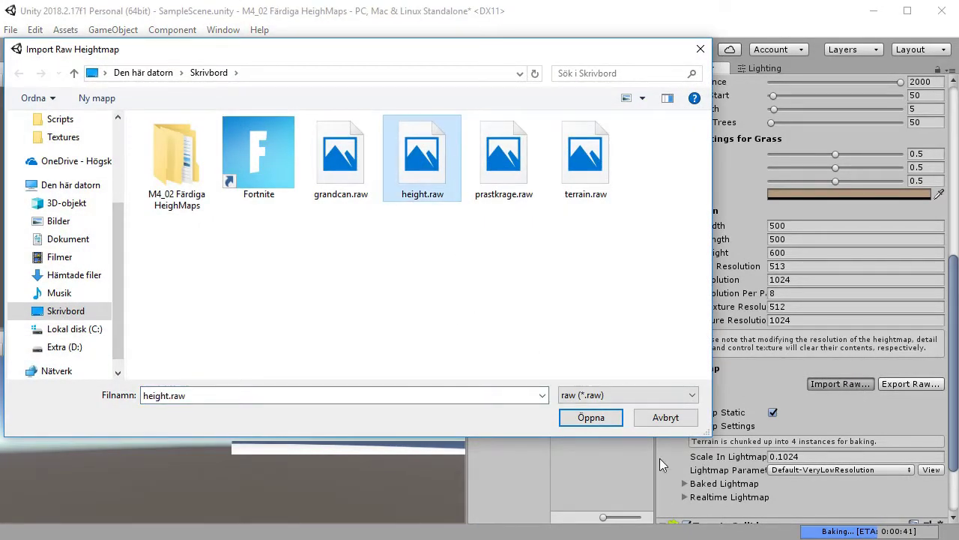
left_click(589, 420)
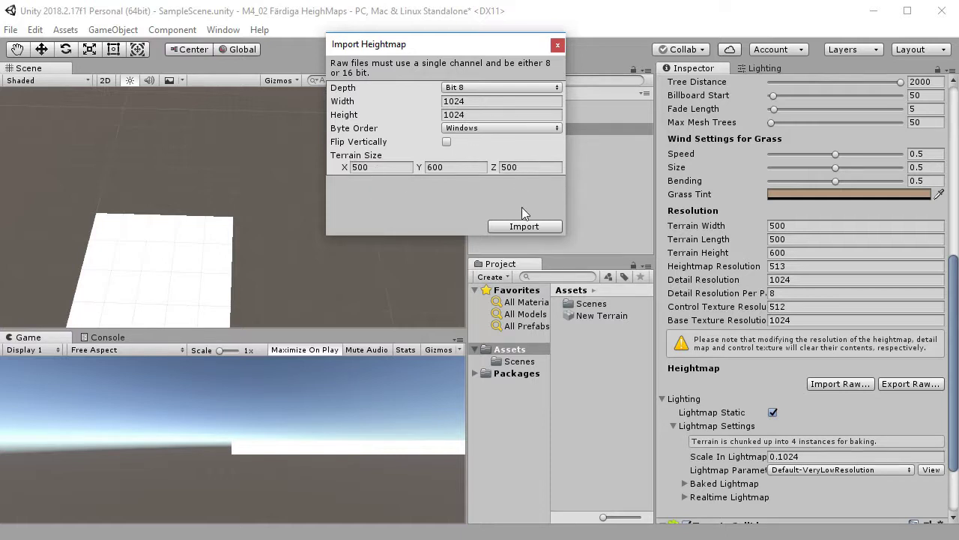
left_click(448, 169)
left_click(524, 226)
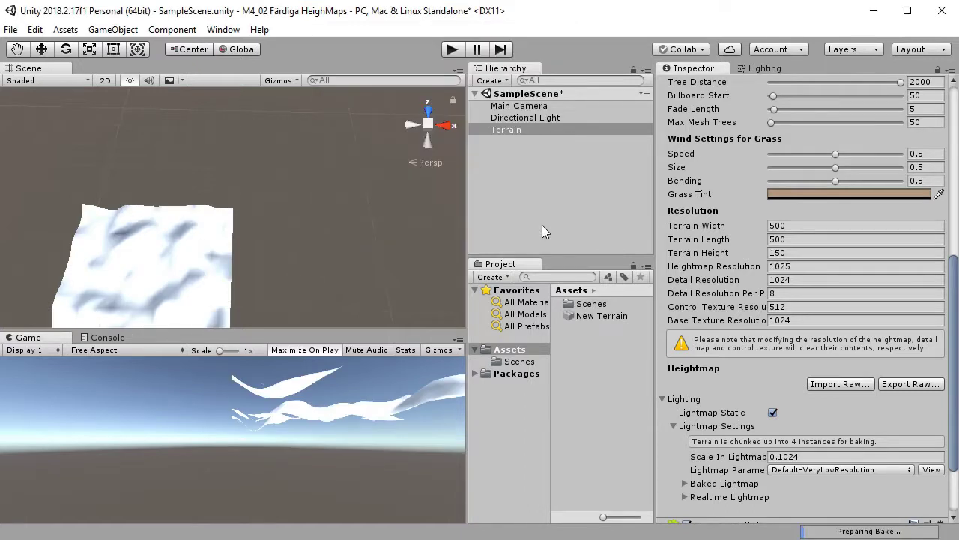
Examine the imported terrain's relief and surface from several angles, both from afar and close up
left_click_drag(175, 228, 333, 200)
scroll(329, 208, "up", 10)
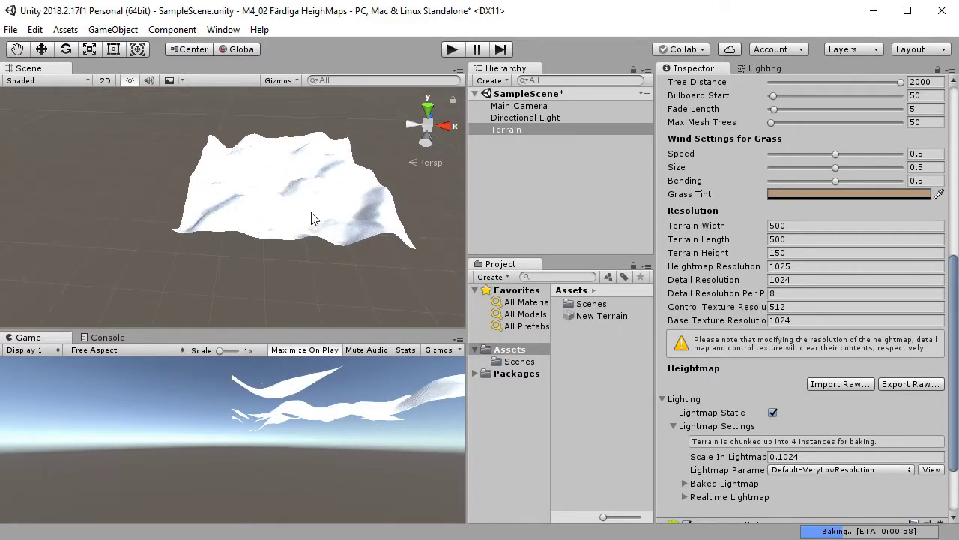
scroll(332, 240, "down", 3)
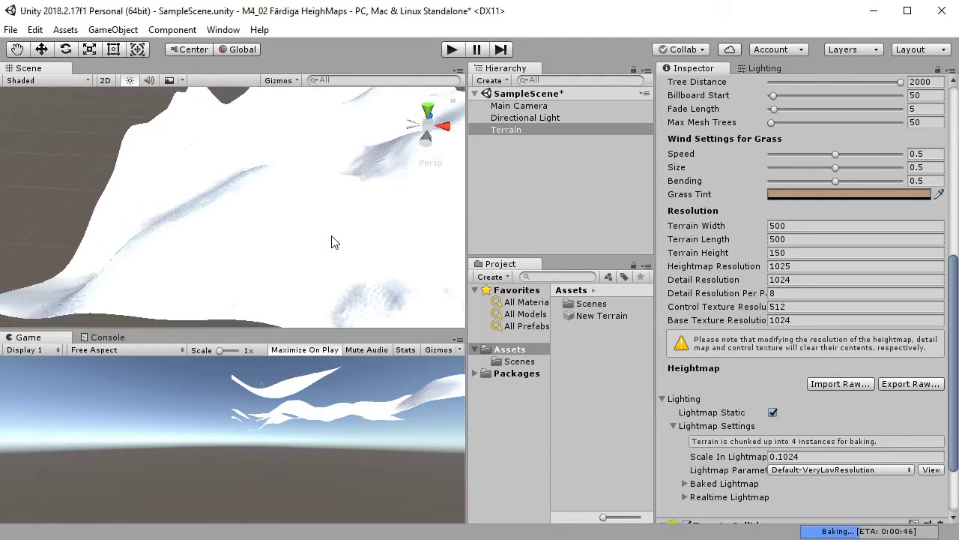
scroll(343, 245, "up", 4)
scroll(340, 245, "down", 2)
left_click_drag(188, 210, 348, 240, "alt")
scroll(348, 240, "up", 2)
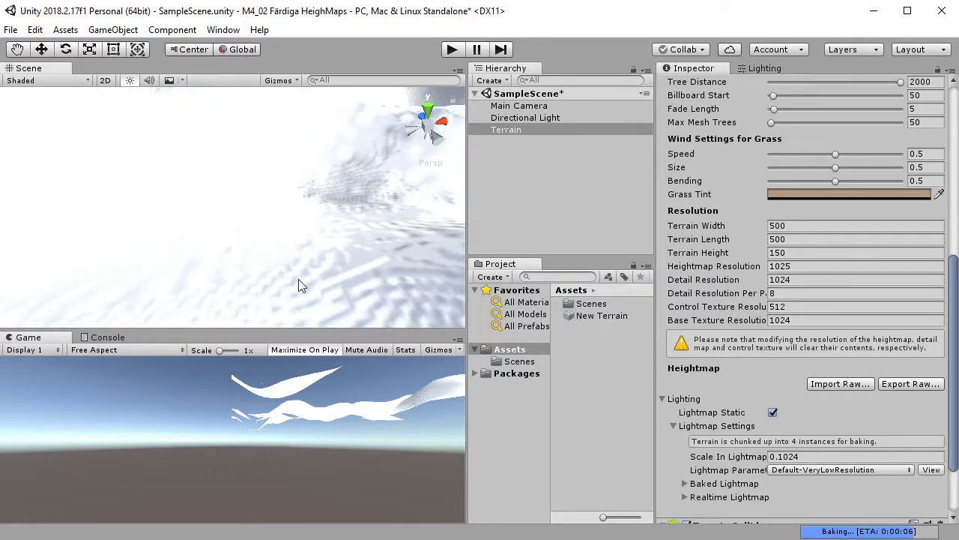
left_click_drag(299, 281, 212, 278, "alt")
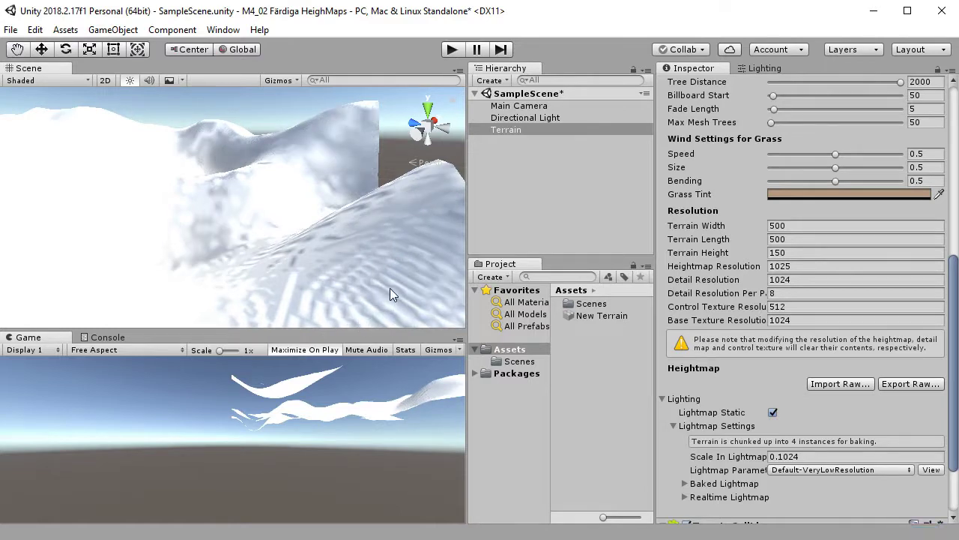
Raise the terrain's Pixel Error to 21 and check the surface of the hills in the scene
scroll(858, 161, "up", 5)
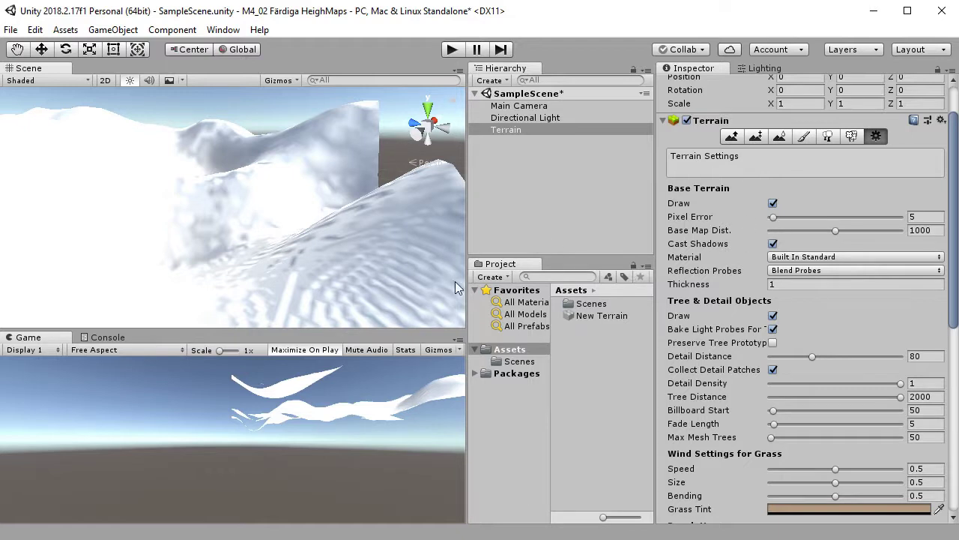
left_click_drag(775, 221, 783, 223)
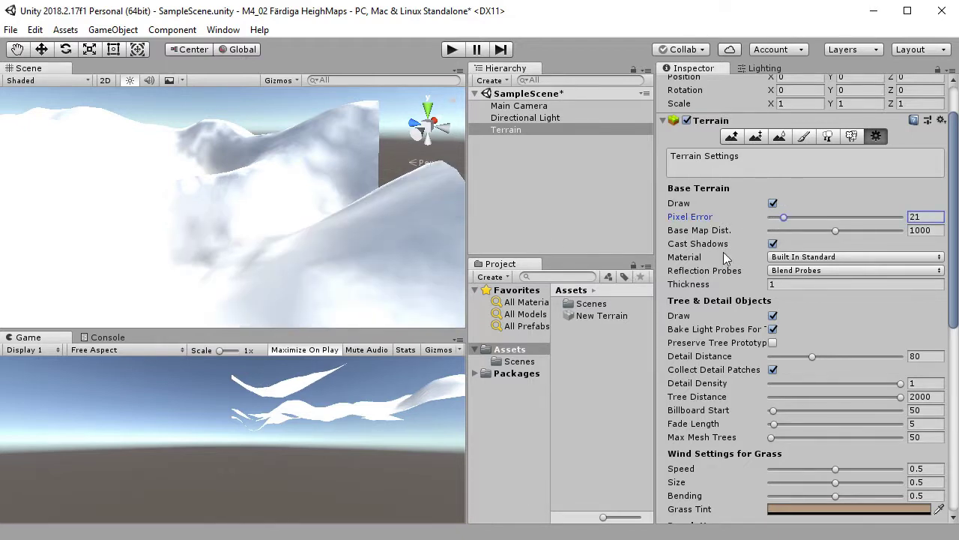
middle_click_drag(230, 247, 339, 267)
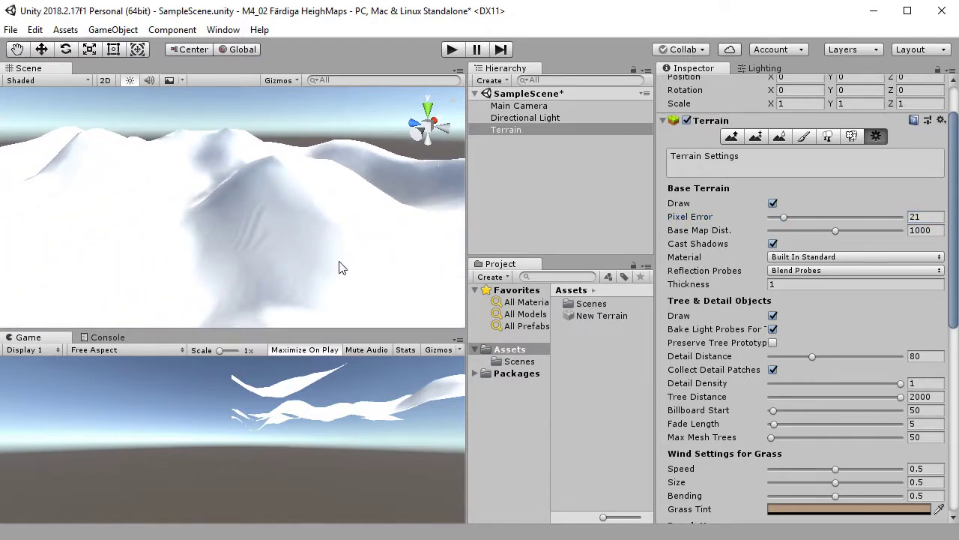
scroll(338, 258, "down", 5)
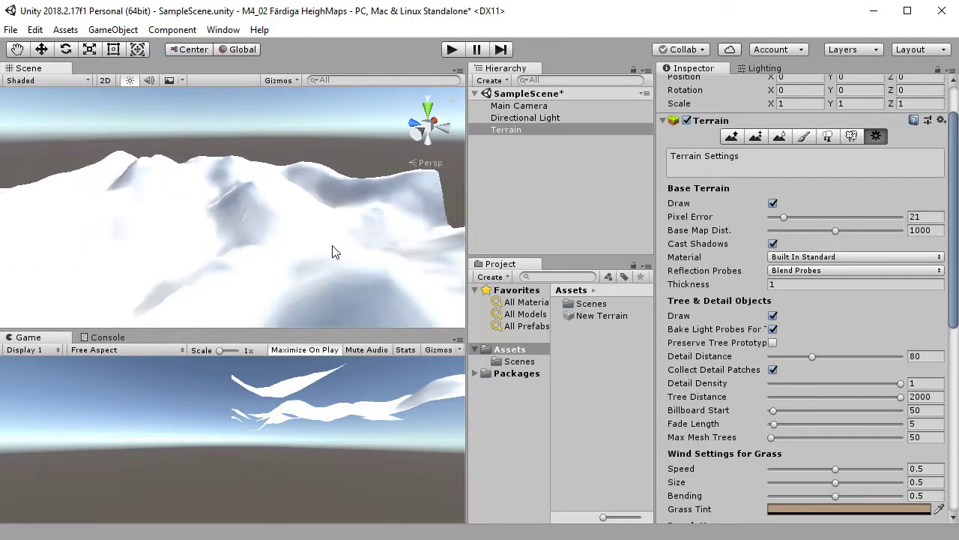
scroll(150, 249, "up", 5)
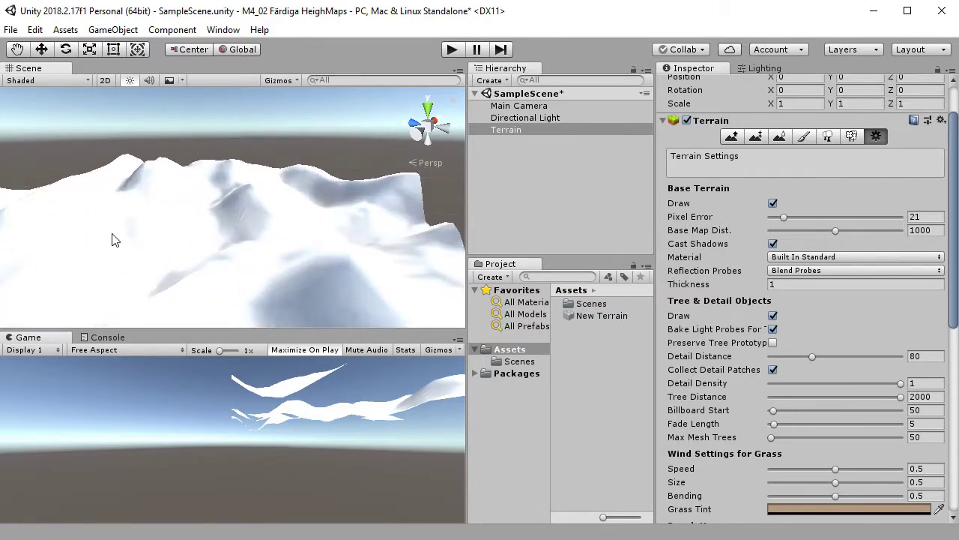
middle_click_drag(175, 218, 255, 217)
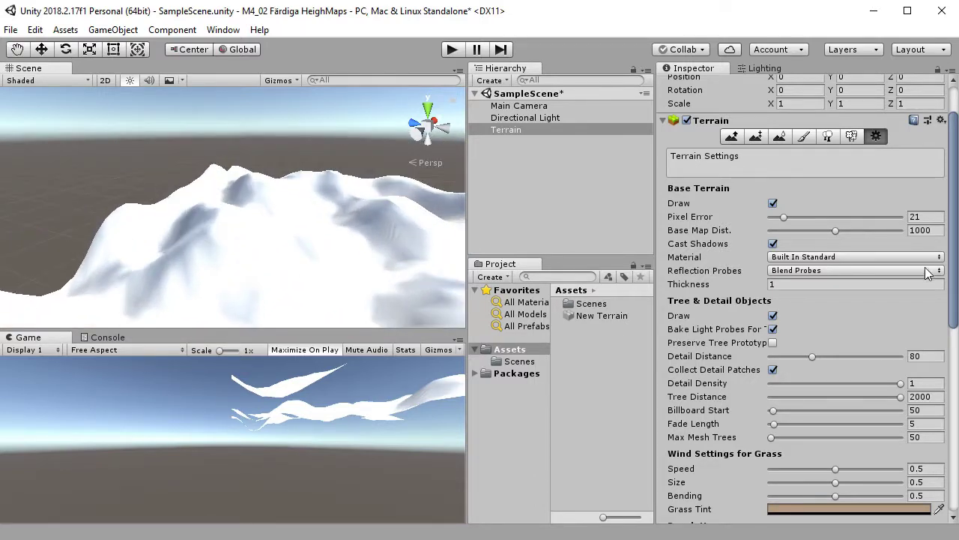
Set the Terrain Height to 50 in the resolution settings
scroll(795, 240, "down", 6)
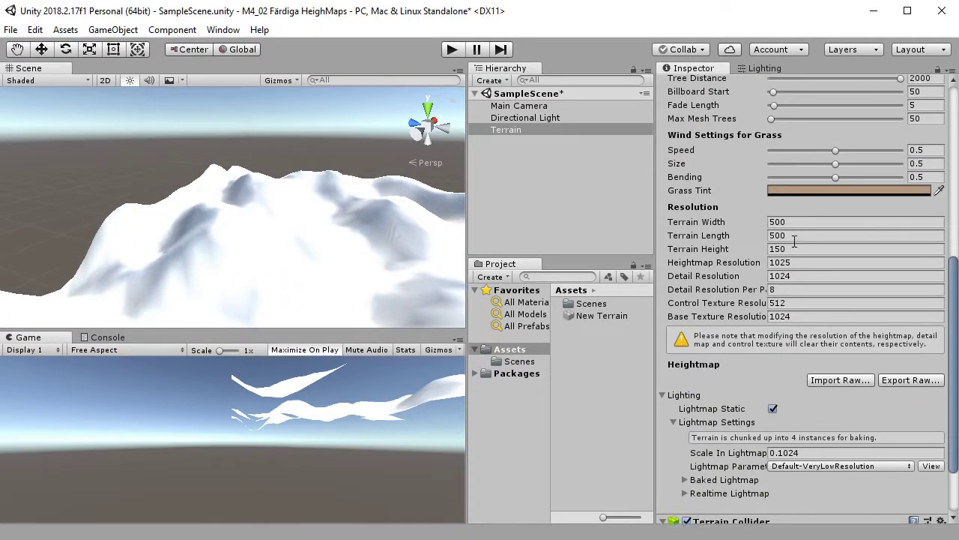
left_click(792, 254)
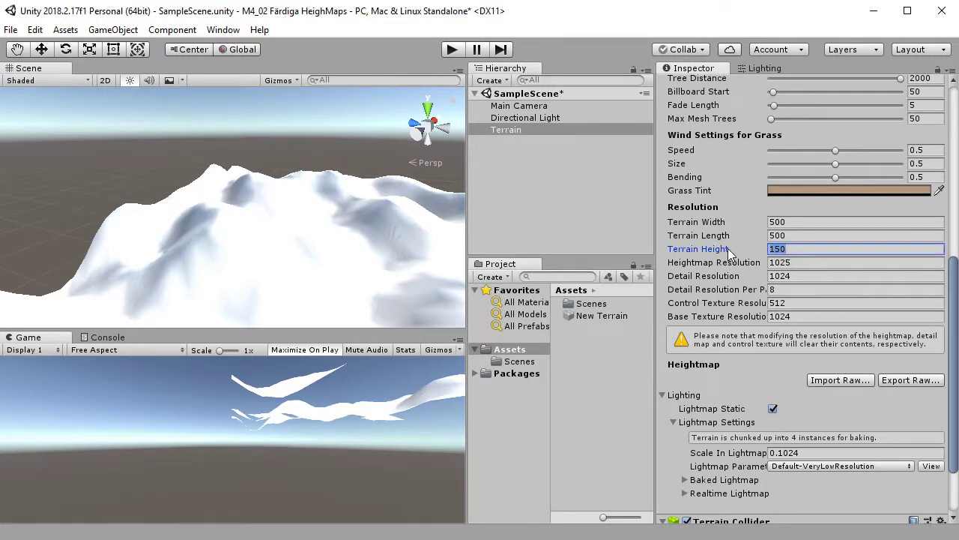
type("50")
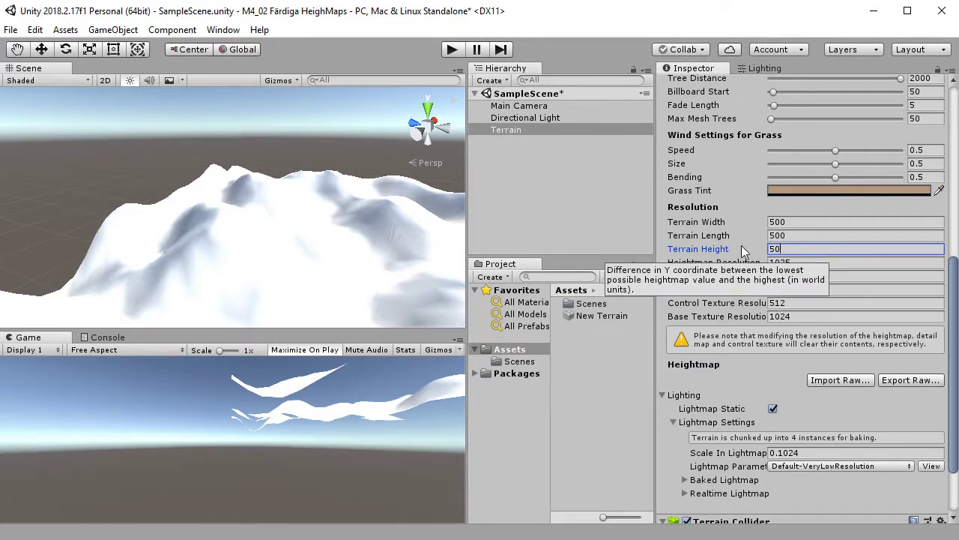
key("Tab")
Inspect the terrain's relief in the scene and set the Terrain Height to 70
middle_click_drag(374, 244, 304, 200)
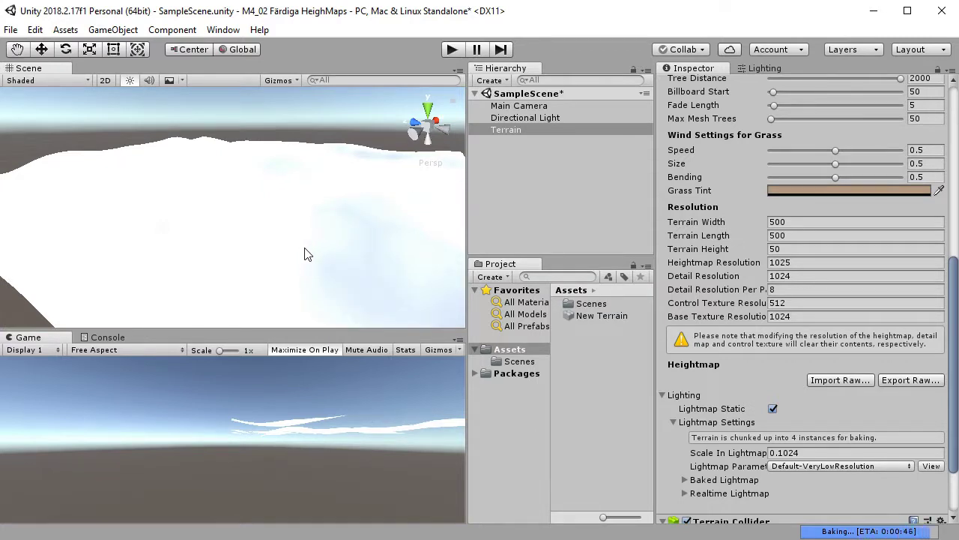
scroll(310, 240, "down", 4)
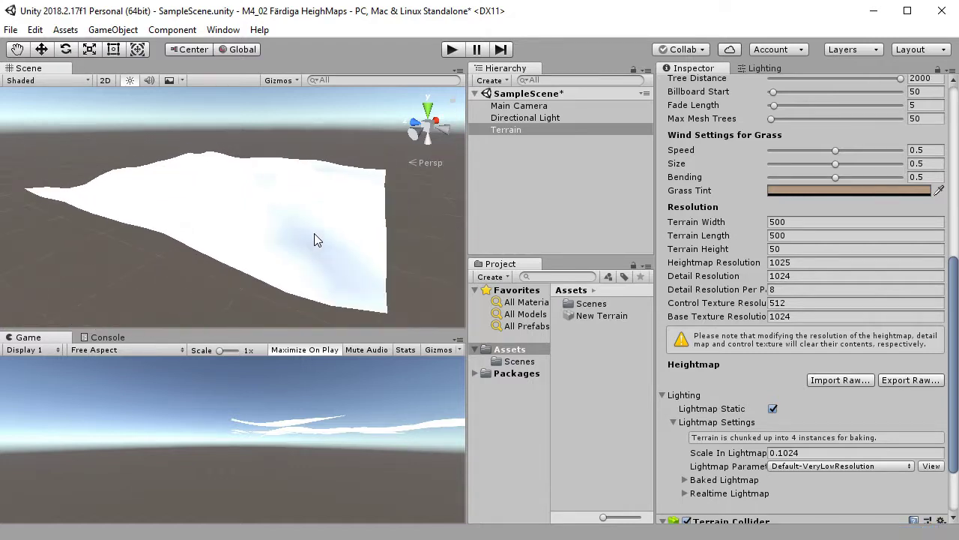
middle_click_drag(317, 240, 255, 215)
scroll(180, 188, "up", 6)
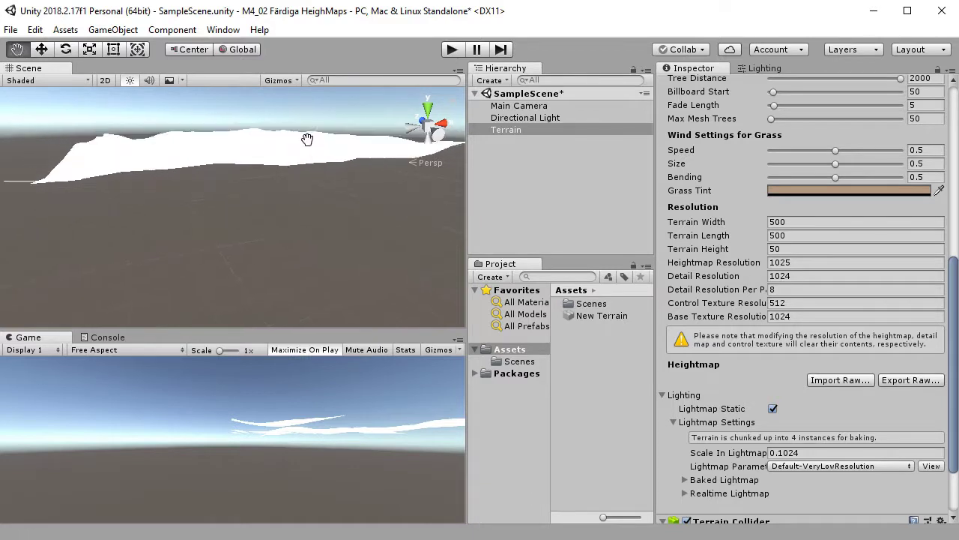
scroll(313, 190, "up", 3)
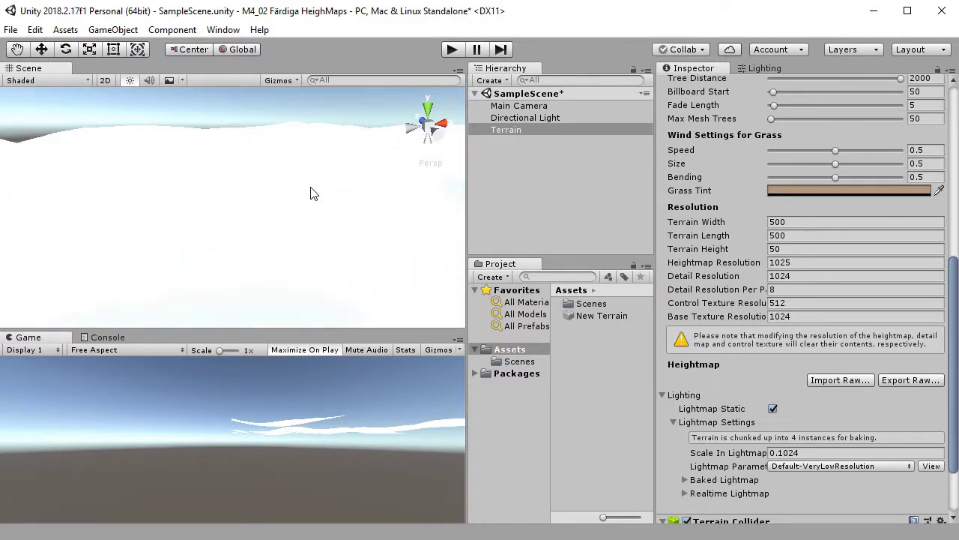
scroll(313, 191, "down", 2)
scroll(291, 205, "up", 2)
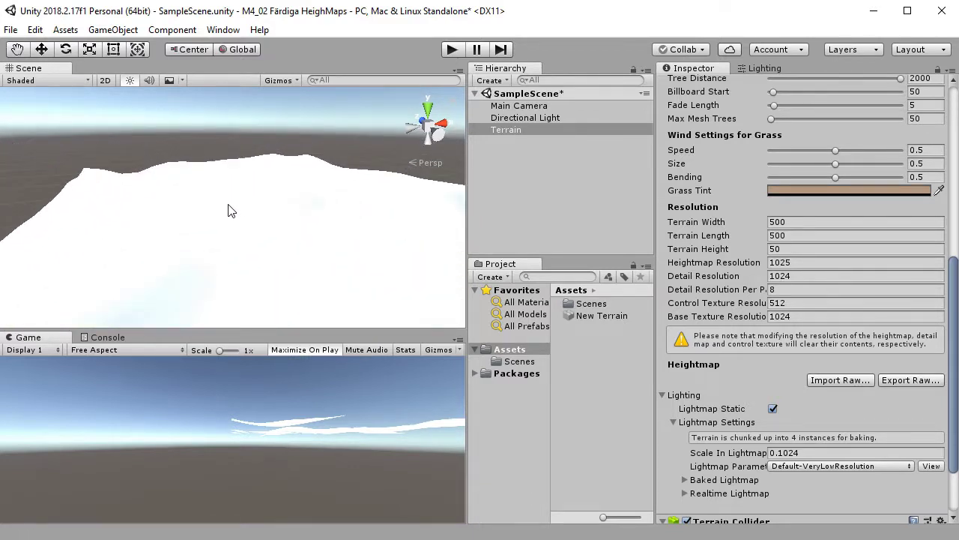
left_click(794, 248)
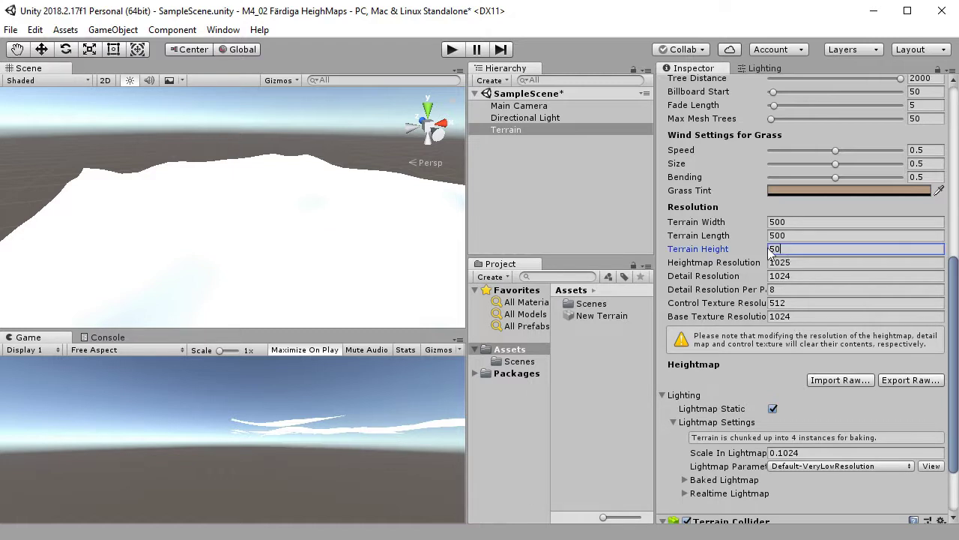
type("70")
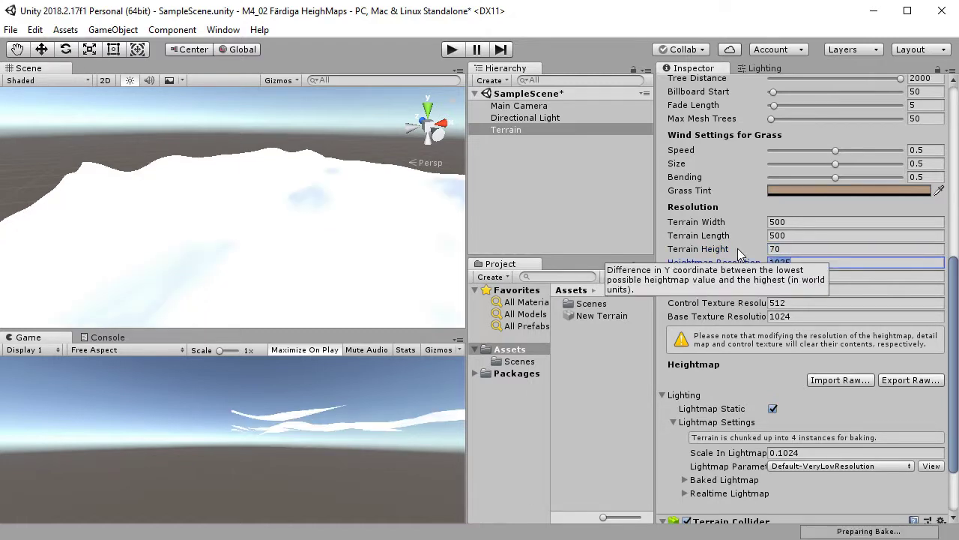
scroll(322, 255, "down", 3)
left_click_drag(271, 228, 322, 247, "alt")
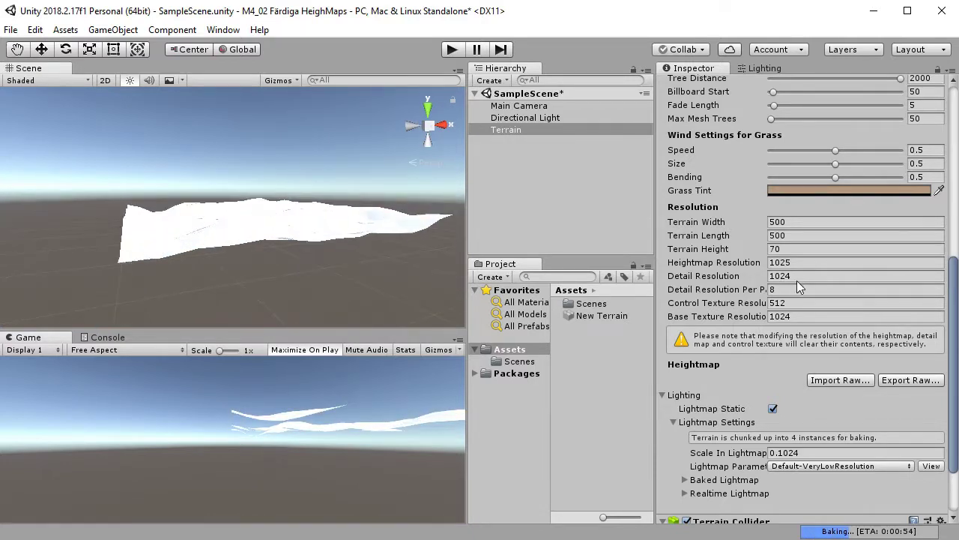
Set the Terrain Height to 80 and check the raised relief in the scene
left_click(769, 249)
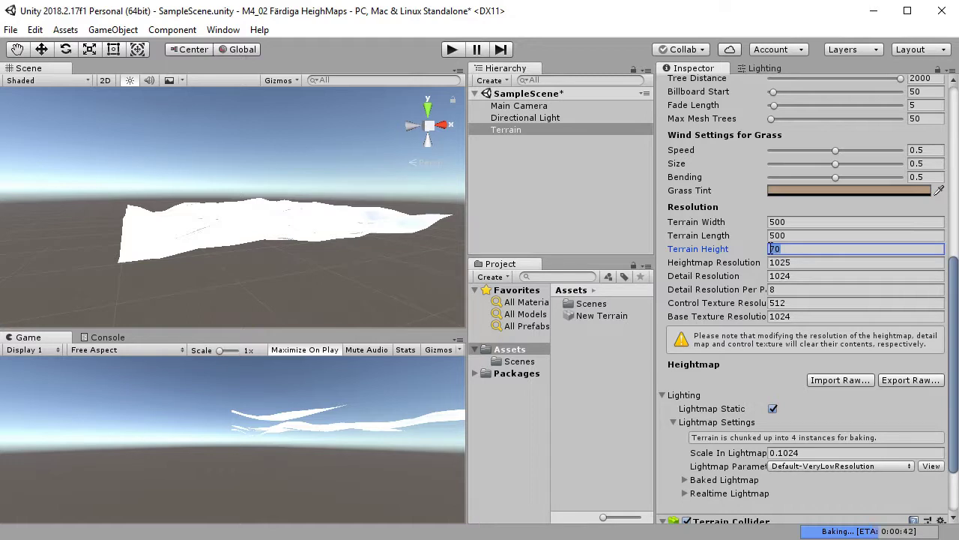
type("80")
key("Tab")
scroll(287, 228, "up", 2)
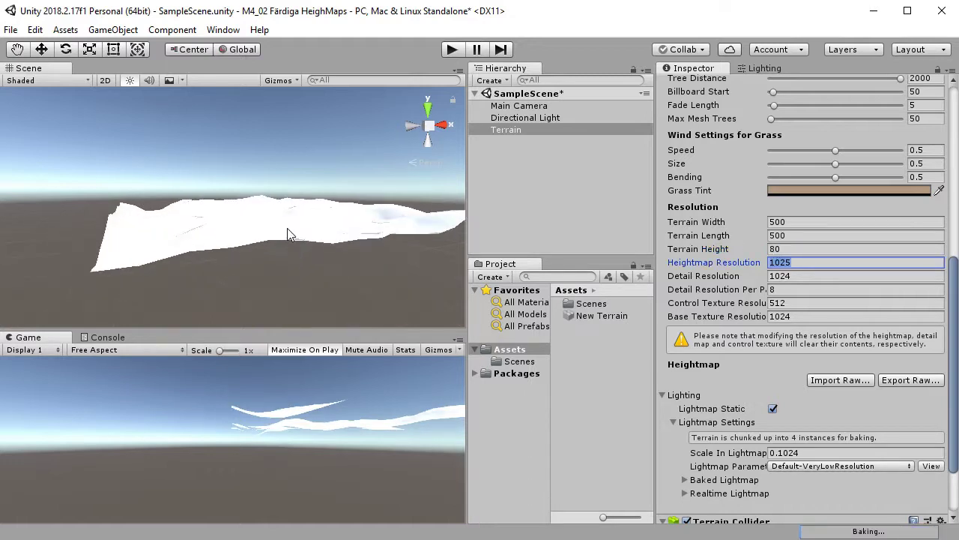
mouse_move(295, 253)
left_mouse_down("alt")
mouse_move(323, 237)
mouse_move(293, 240)
mouse_move(303, 256)
left_mouse_up("alt")
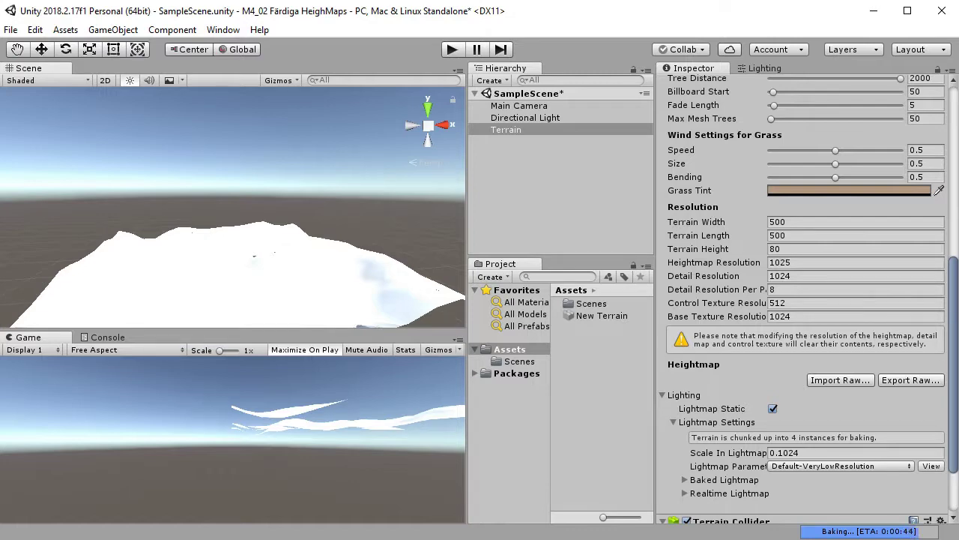
Switch to GIMP and try a Curves adjustment on the heightmap, raising the midtones and moving the white point to about 144
key("alt+Tab")
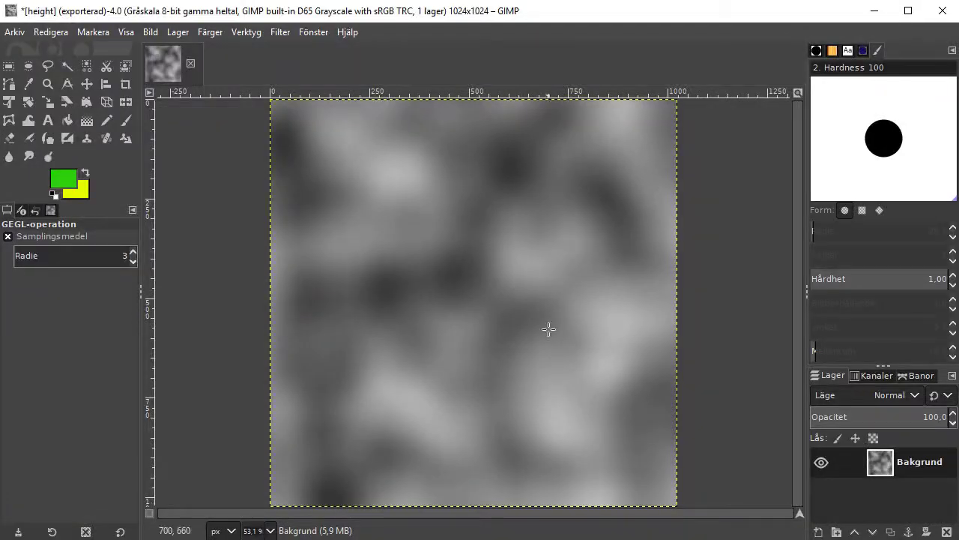
right_click(447, 150)
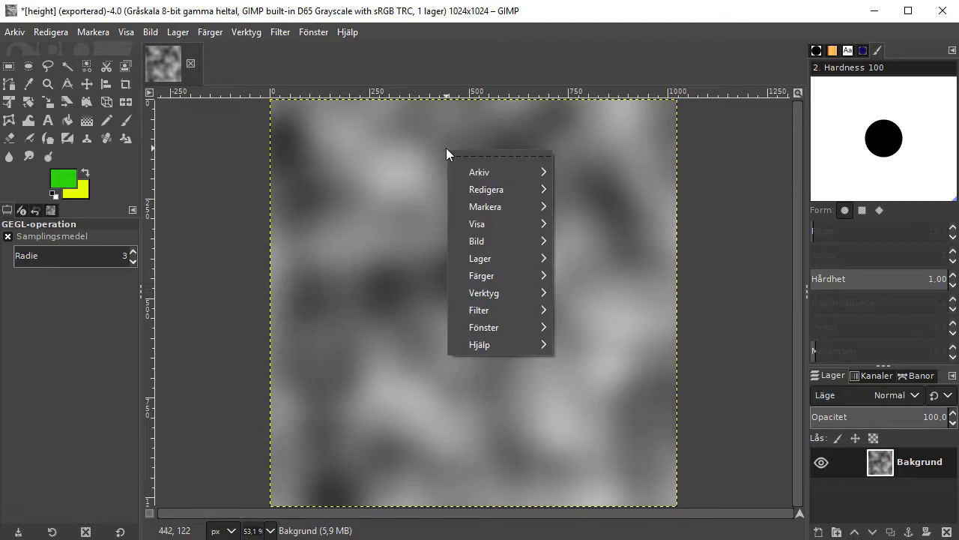
mouse_move(517, 284)
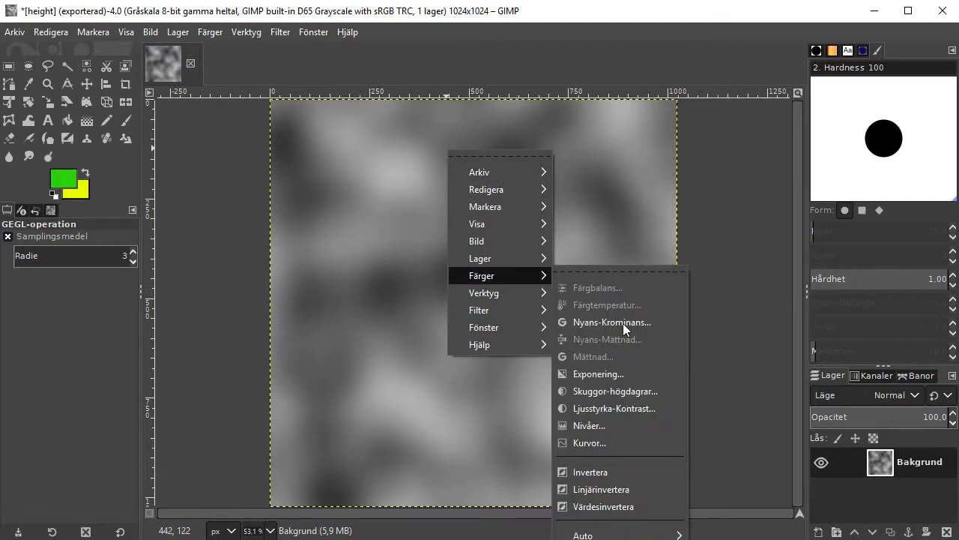
left_click(636, 442)
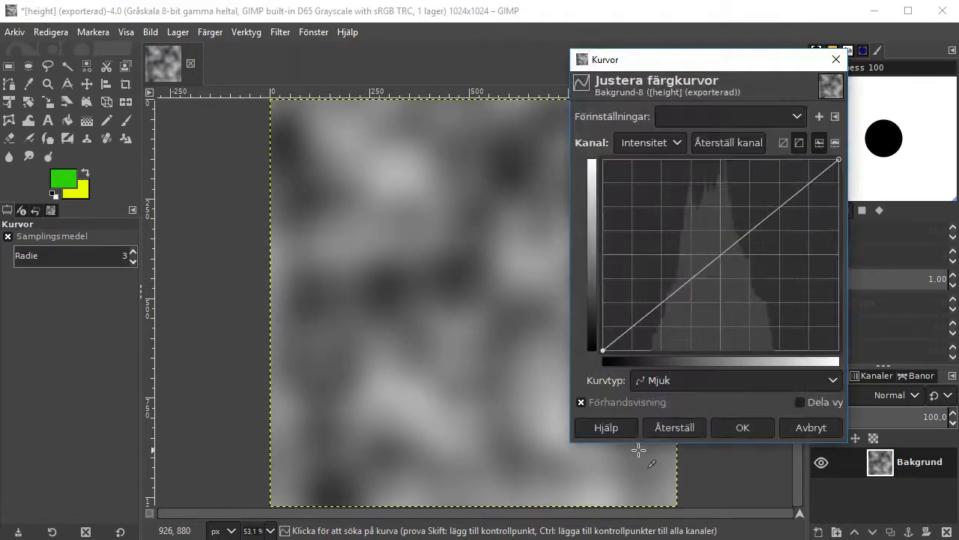
left_click_drag(717, 265, 728, 229)
mouse_move(603, 350)
left_mouse_down()
mouse_move(582, 278)
mouse_move(599, 310)
mouse_move(602, 350)
left_mouse_up()
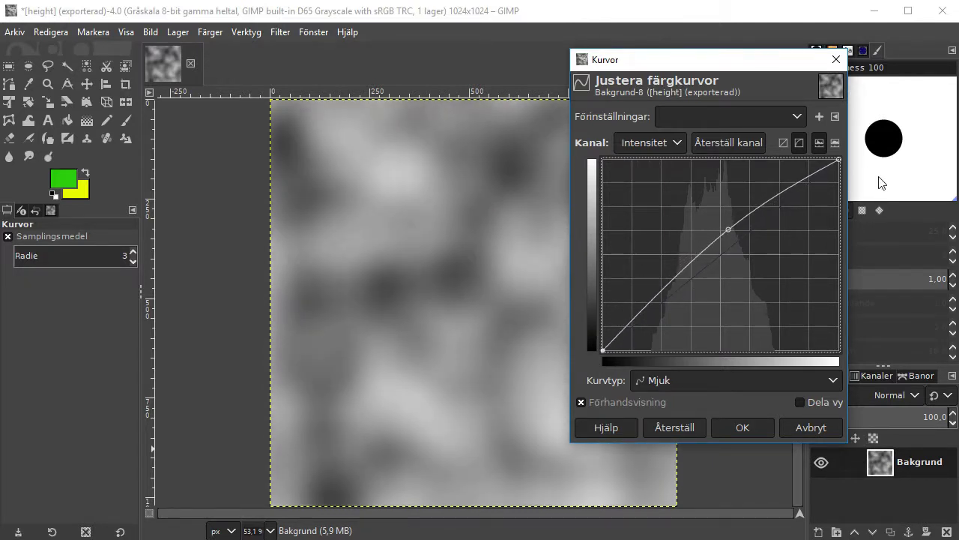
left_click_drag(838, 161, 737, 154)
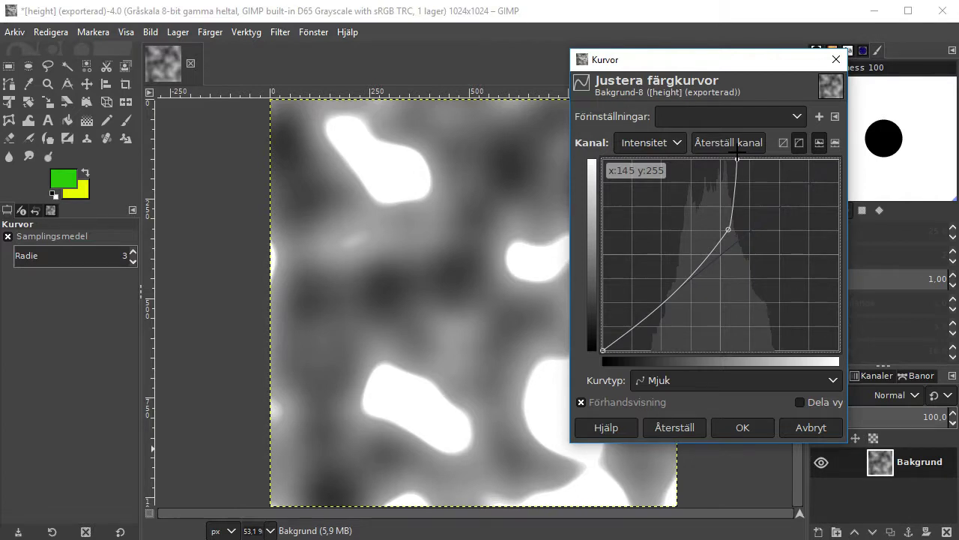
left_click_drag(738, 154, 737, 154)
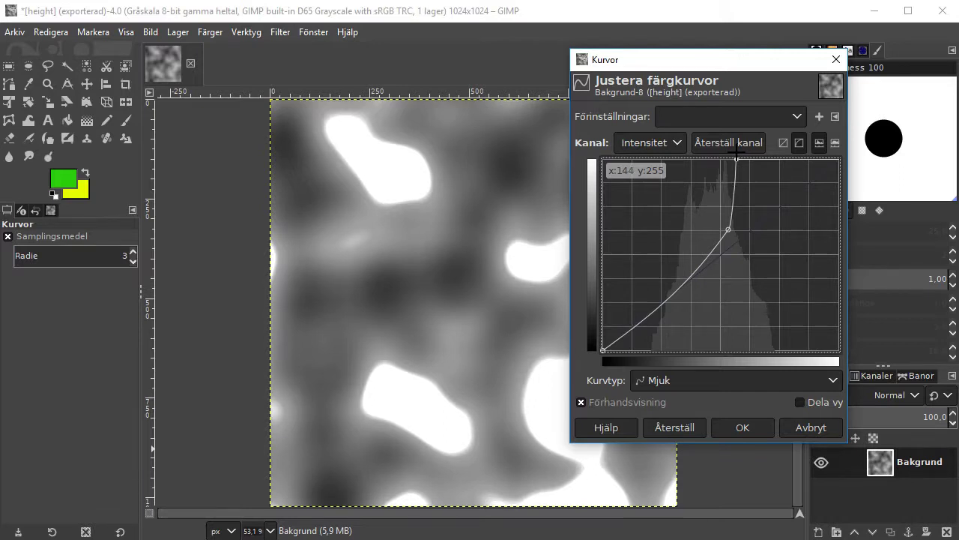
left_click_drag(737, 154, 834, 168)
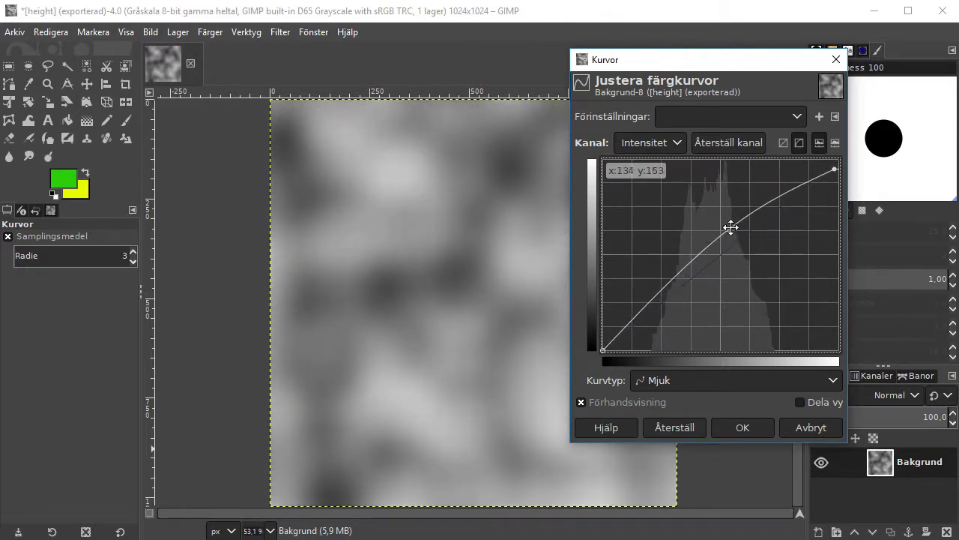
left_click(805, 430)
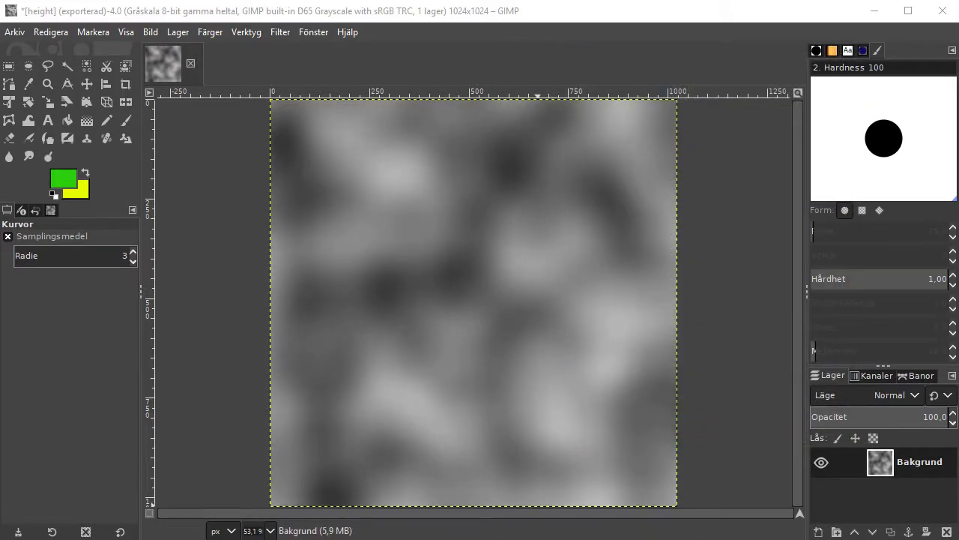
Switch back to Unity and inspect the terrain's hills and edges in the scene from near and far
key("alt+Tab")
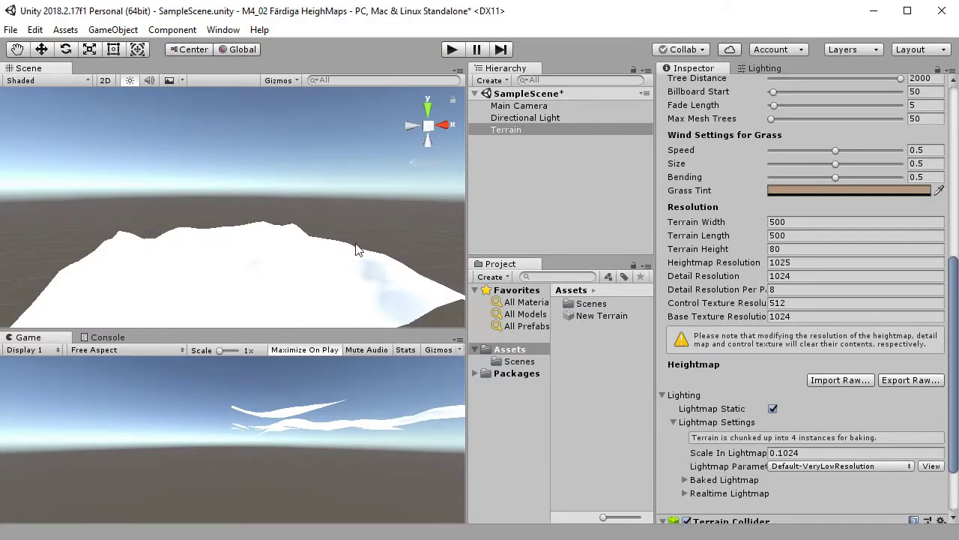
scroll(358, 259, "down", 3)
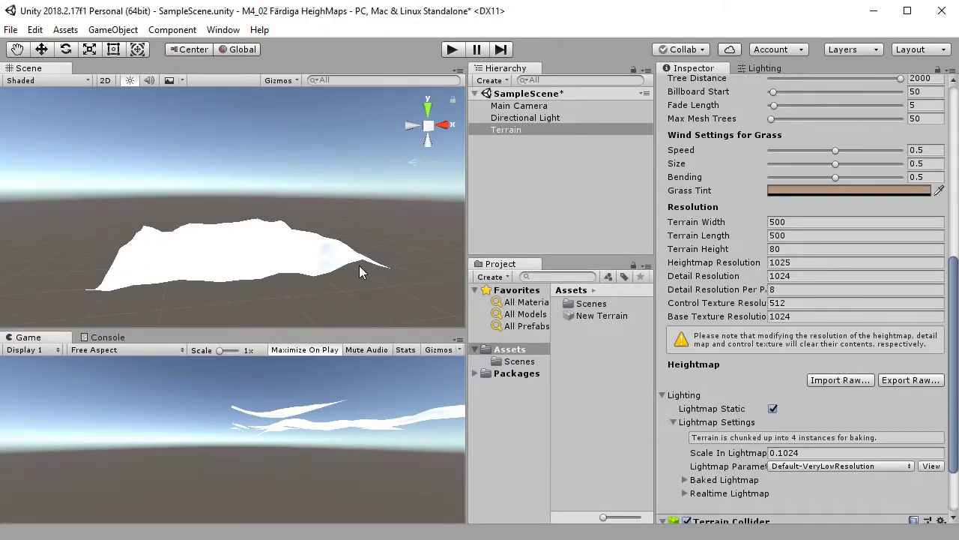
scroll(298, 277, "up", 4)
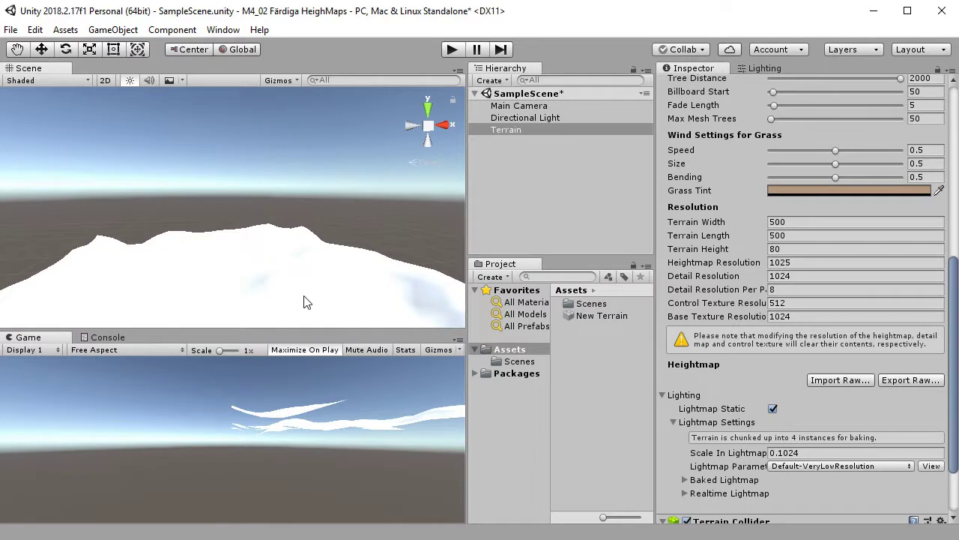
middle_click_drag(304, 302, 279, 263)
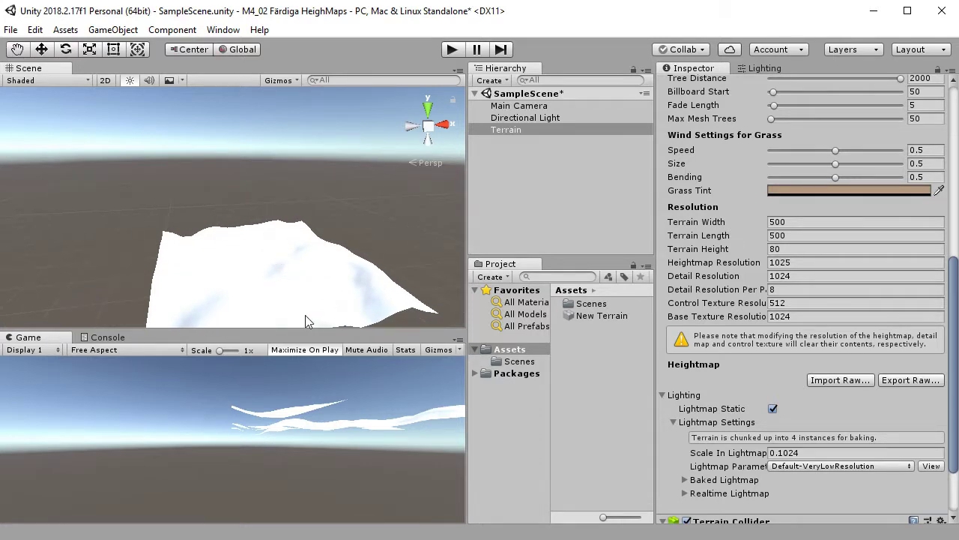
middle_click_drag(304, 296, 300, 269)
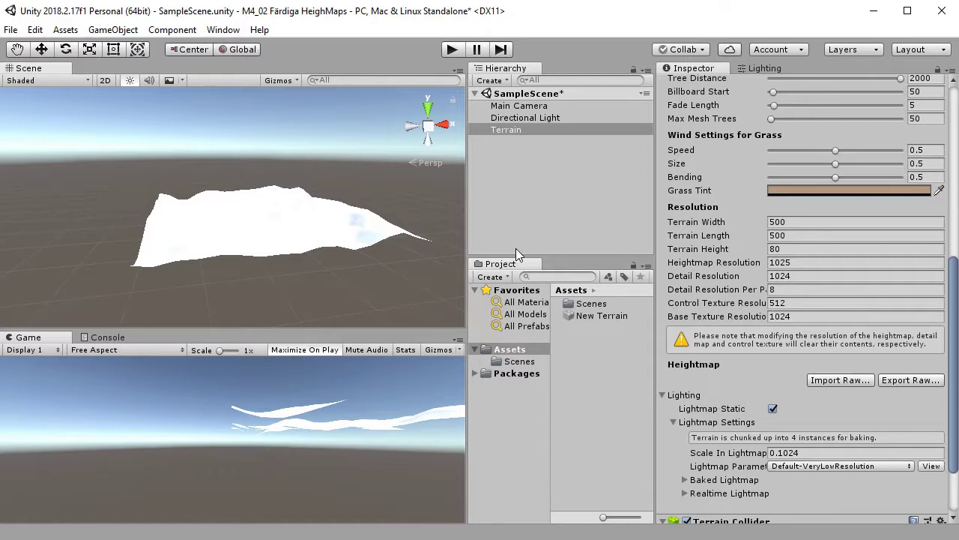
Start importing a custom package and browse to the Mina UnityAssets folder within Spelutveckling i 3D-miljö
left_click(59, 33)
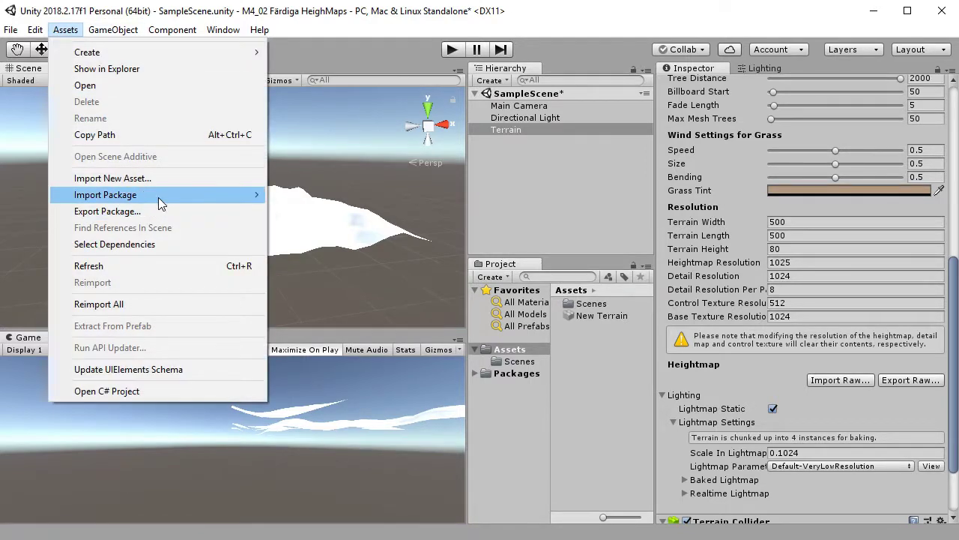
mouse_move(158, 197)
left_click(326, 194)
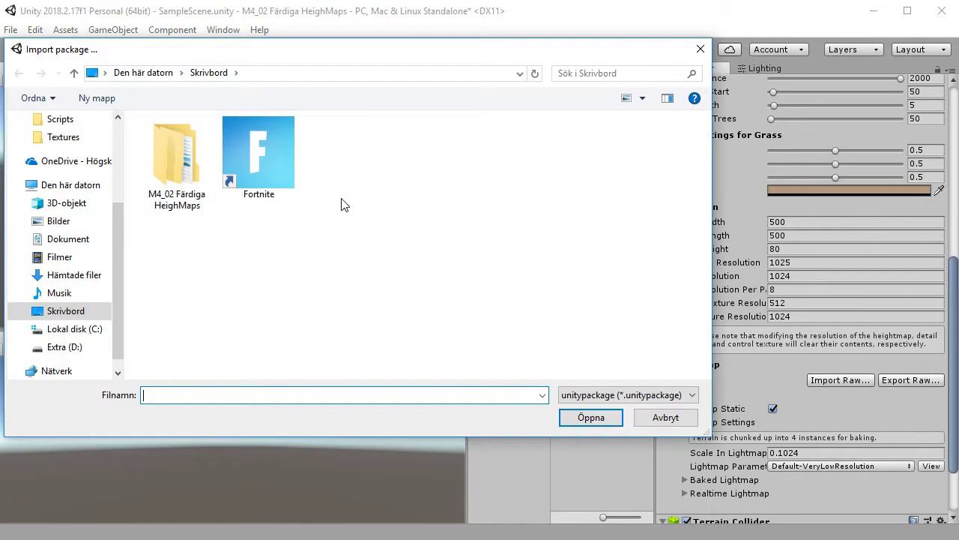
scroll(116, 285, "up", 2)
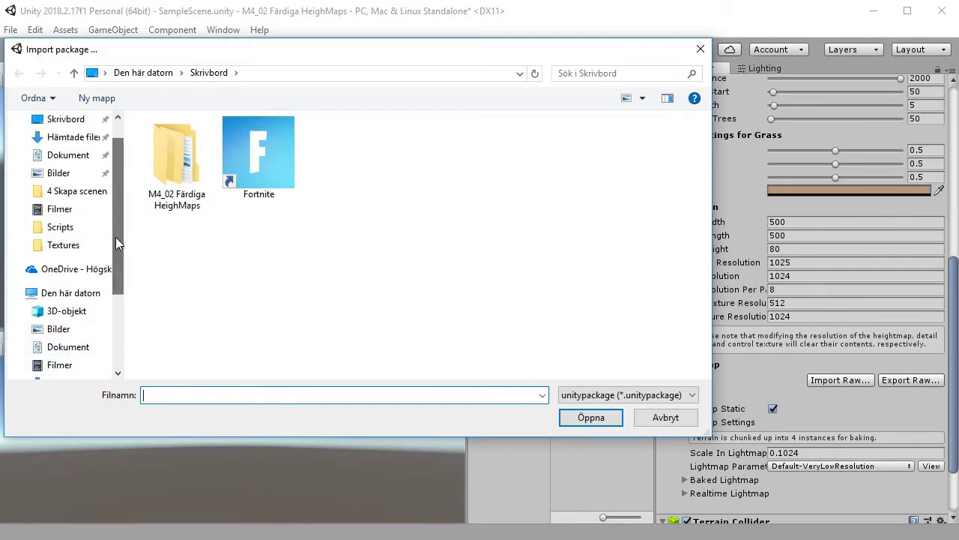
left_click(84, 193)
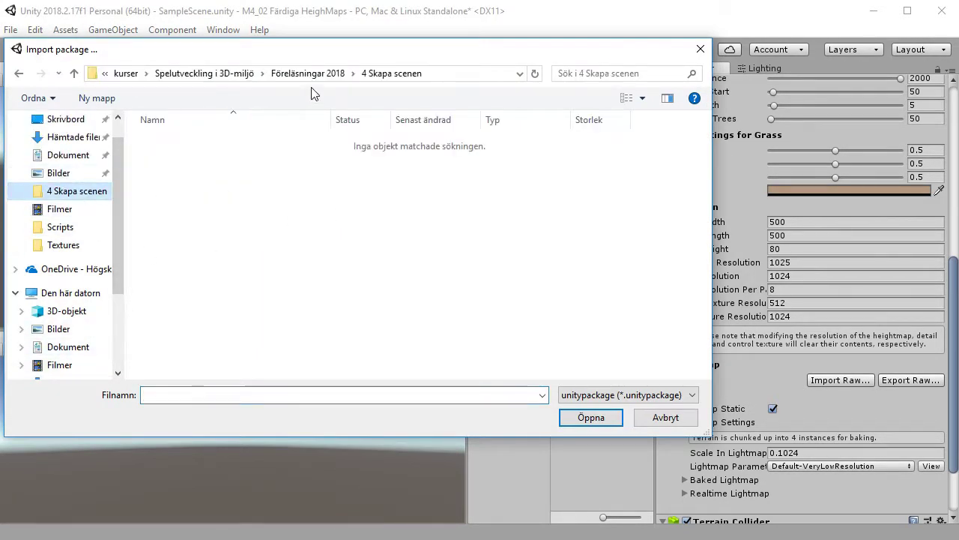
left_click(312, 73)
left_click(248, 74)
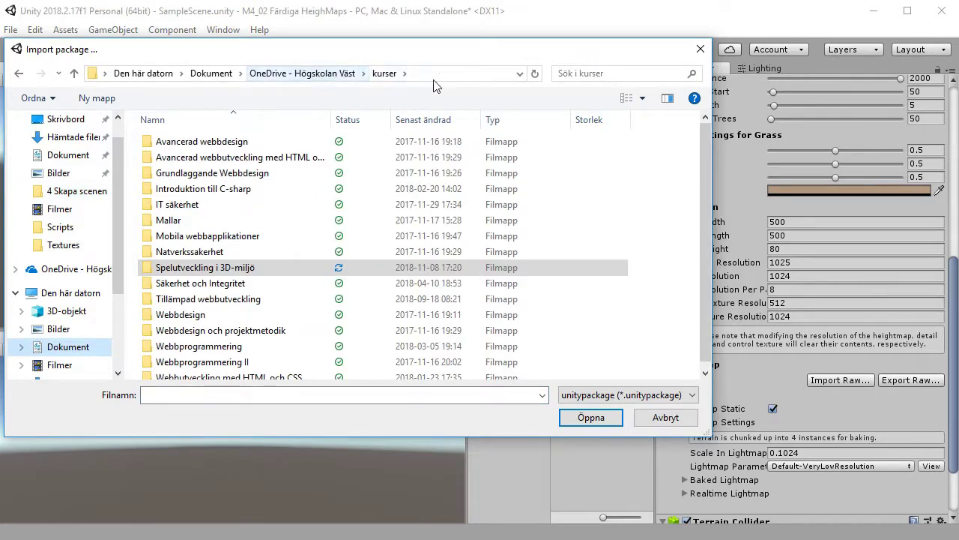
double_click(206, 268)
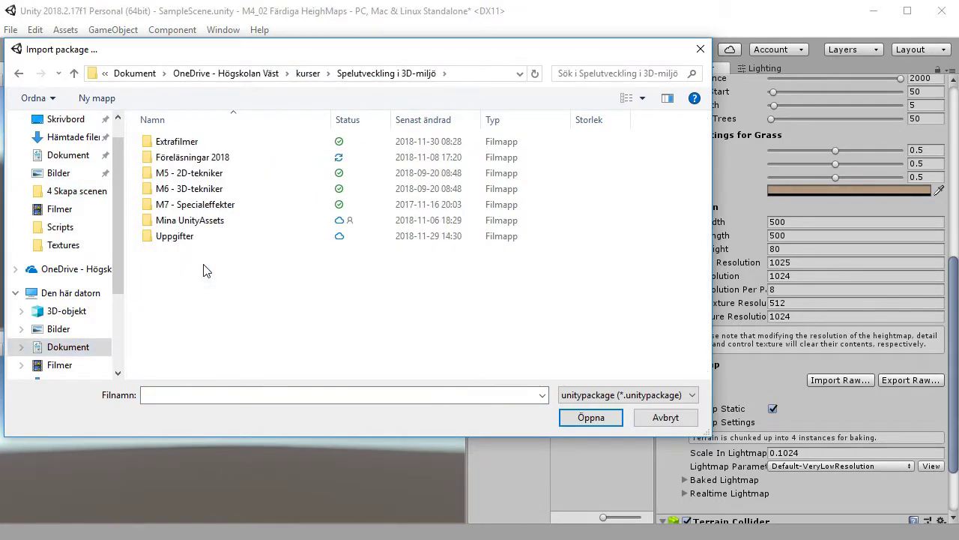
double_click(196, 225)
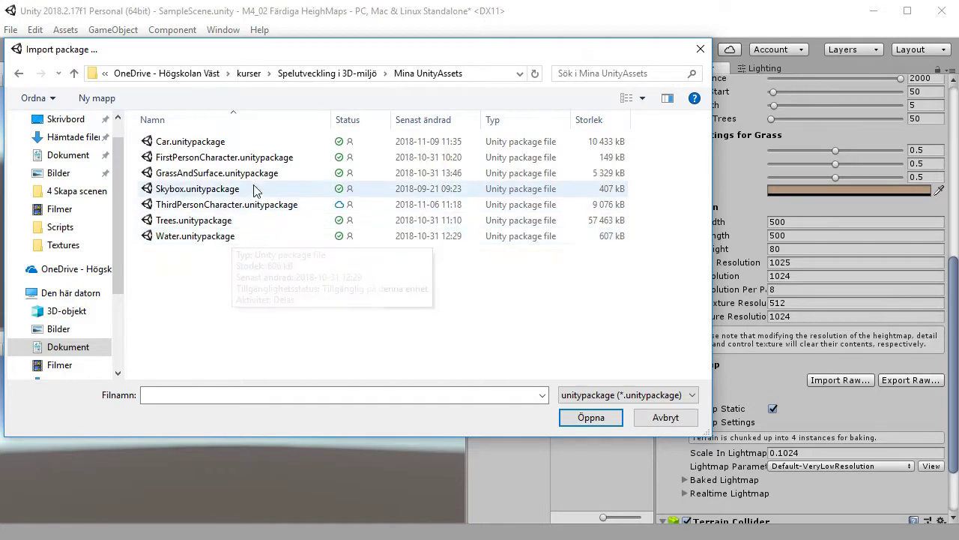
Import all contents of FirstPersonCharacter.unitypackage and open its Prefabs folder in the project
left_click(240, 162)
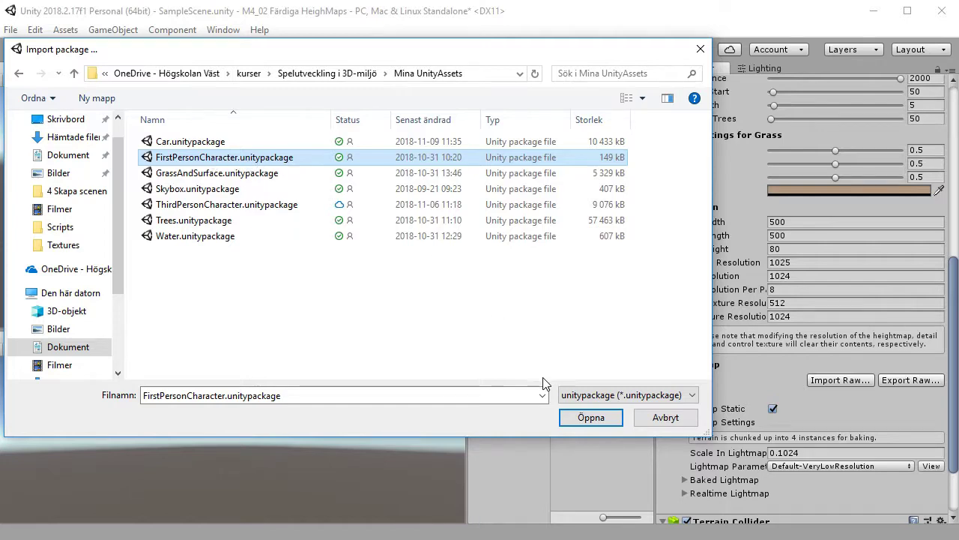
left_click(589, 418)
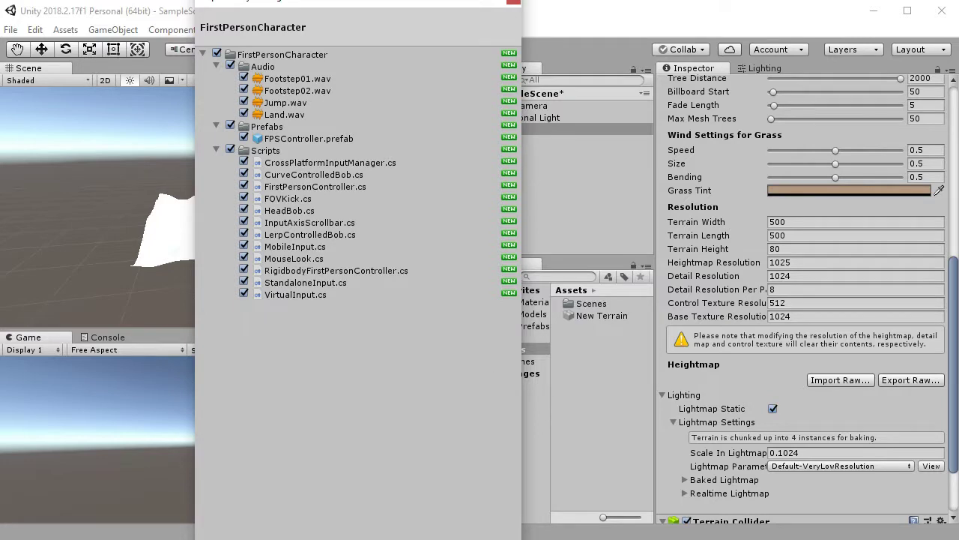
left_click(491, 527)
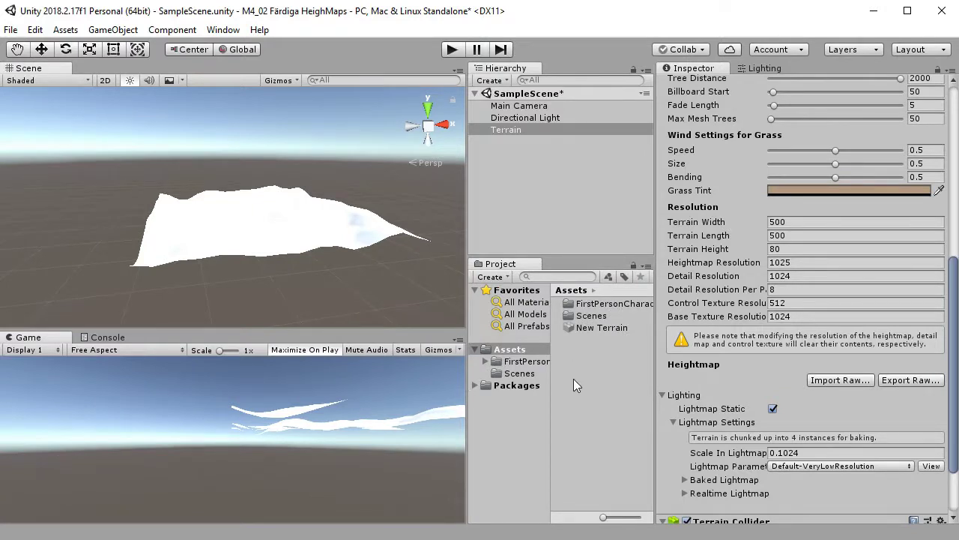
left_click(486, 362)
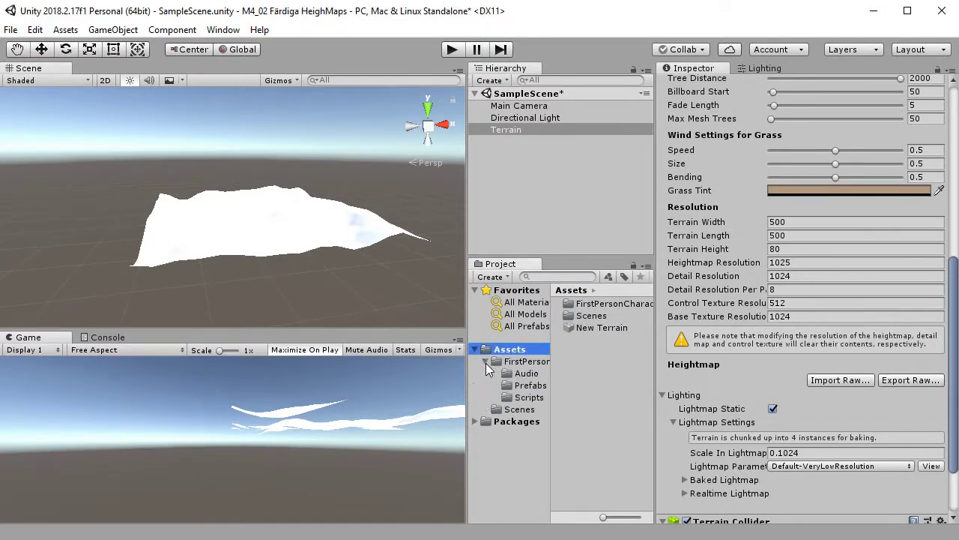
left_click(532, 386)
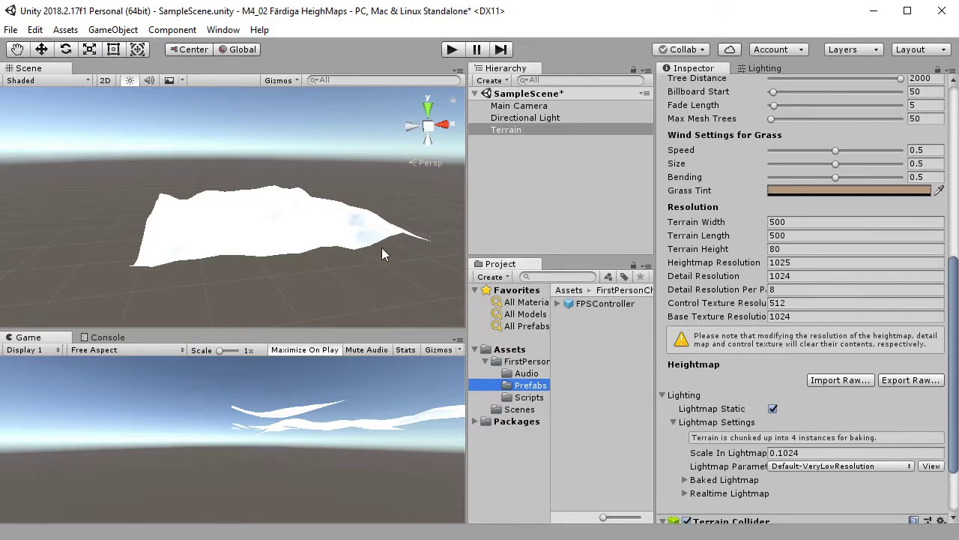
Add a 3D cube to the scene as a separate top-level object
left_click(532, 130)
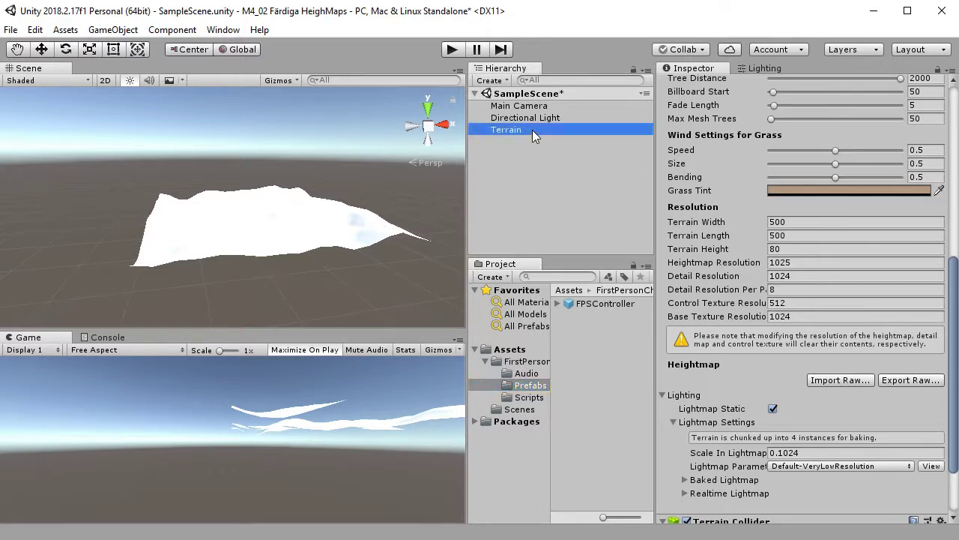
left_click(531, 174)
left_click(490, 80)
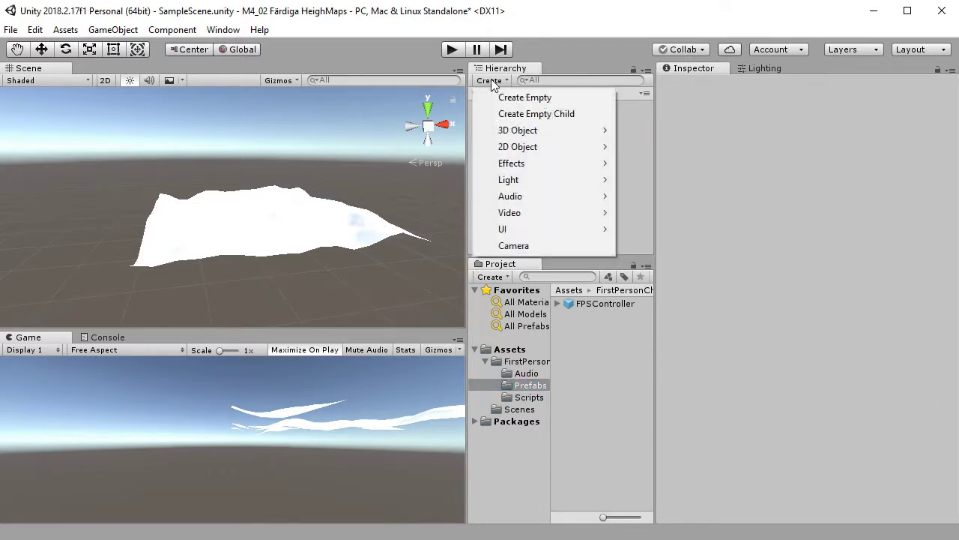
mouse_move(562, 136)
left_click(670, 131)
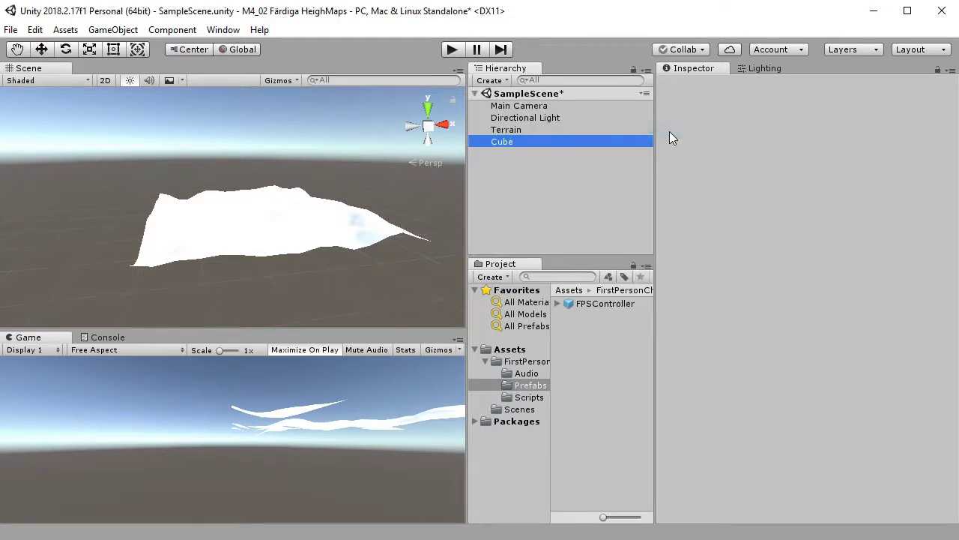
Reset the cube's transform so its position is 0, 0, 0 and keep the cube selected
left_click(941, 118)
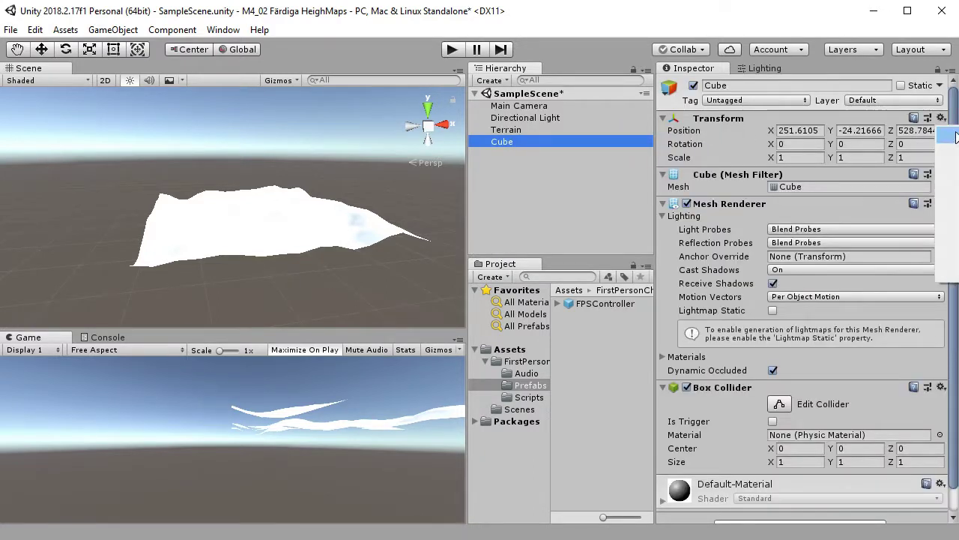
left_click(868, 132)
scroll(255, 248, "down", 3)
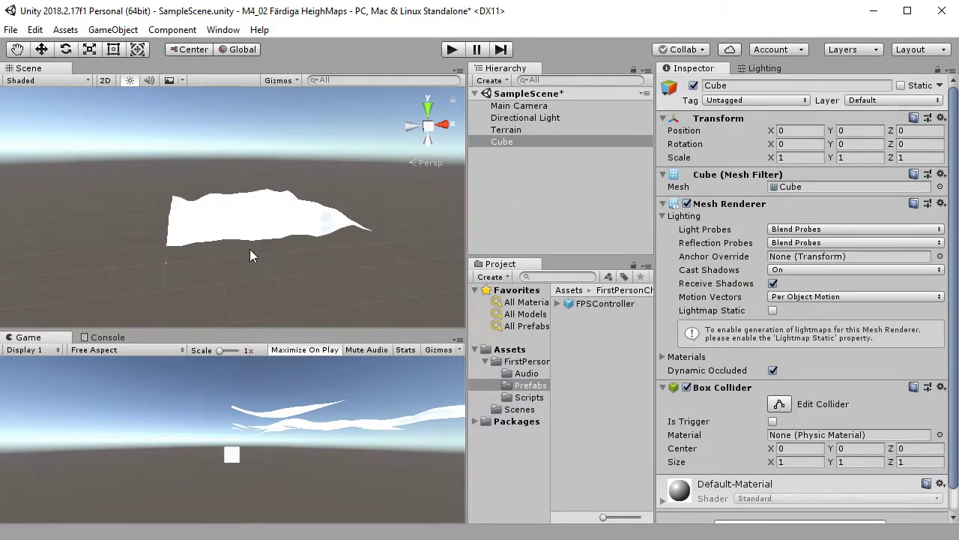
left_click(499, 142)
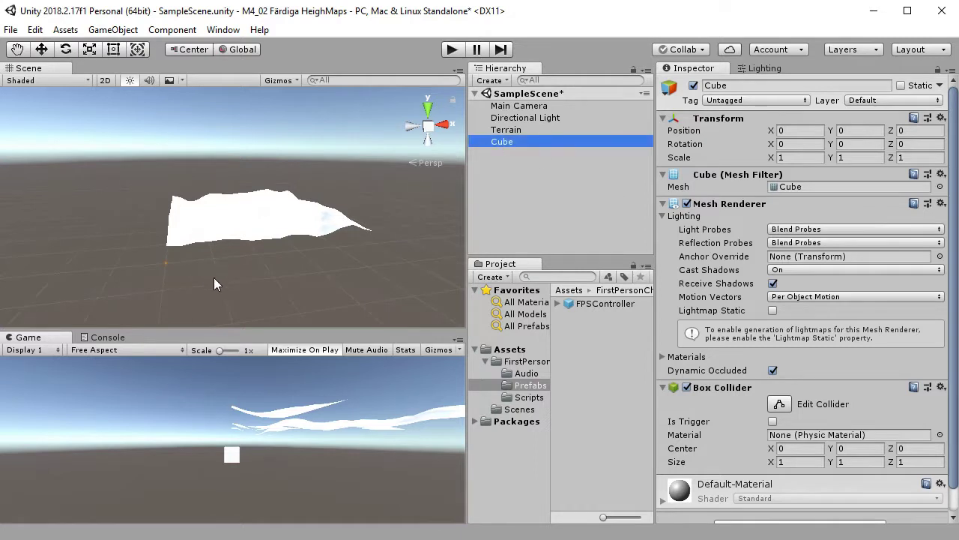
Frame the cube and examine from the top view where it sits relative to the whole terrain
key("f")
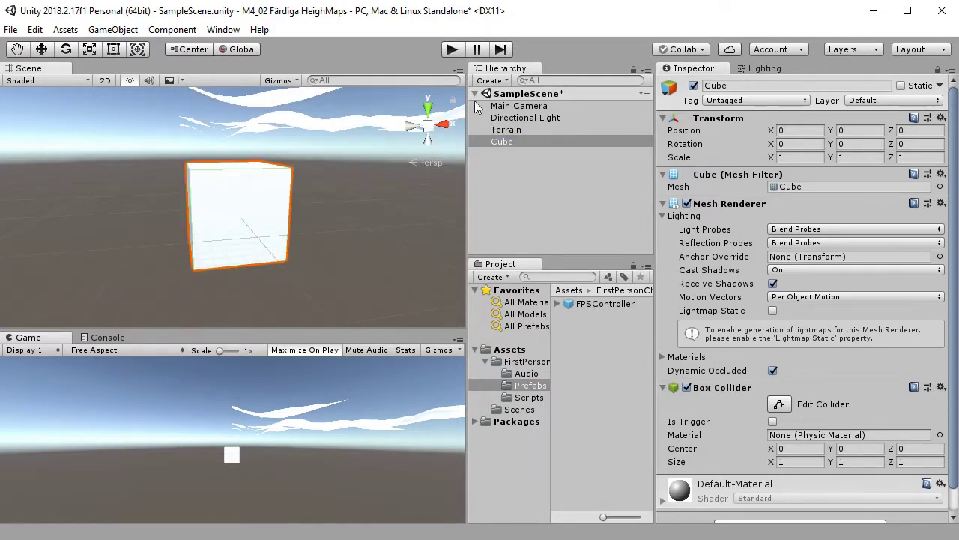
left_click(429, 109)
scroll(266, 206, "down", 5)
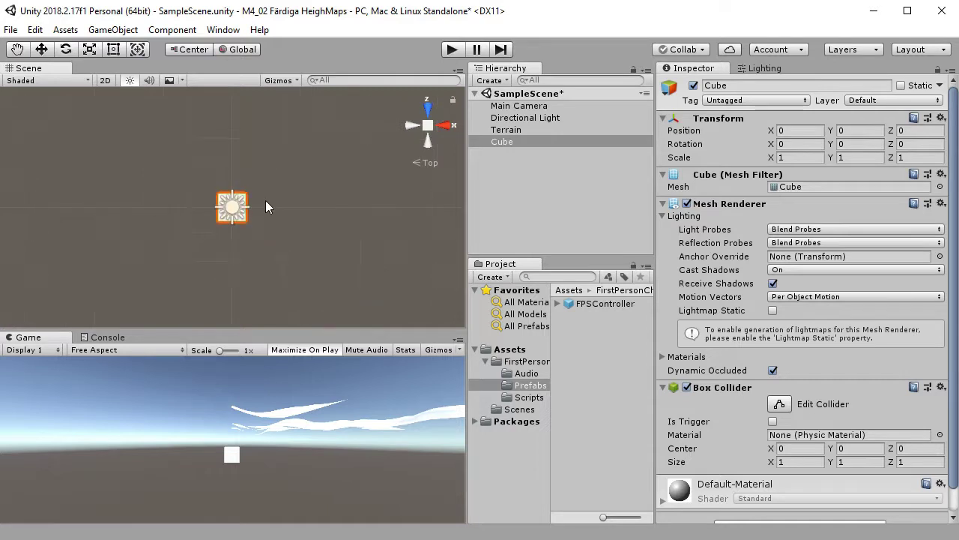
scroll(266, 201, "down", 2)
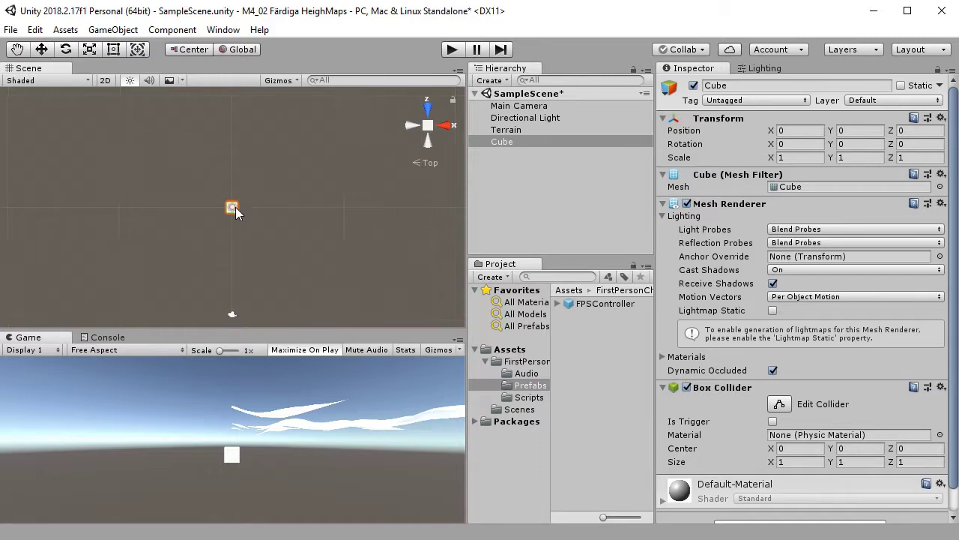
middle_click_drag(299, 198, 379, 175)
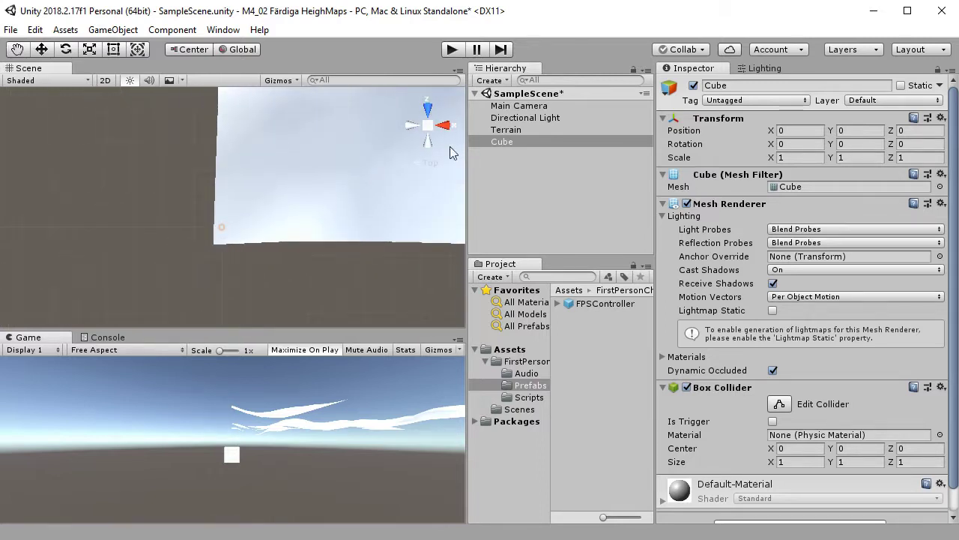
left_click(425, 114)
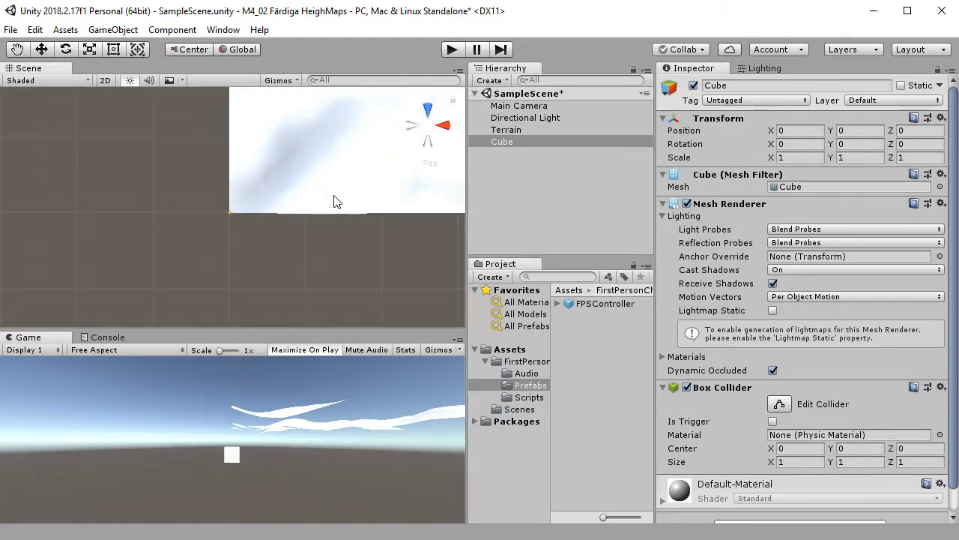
right_click_drag(343, 200, 331, 157)
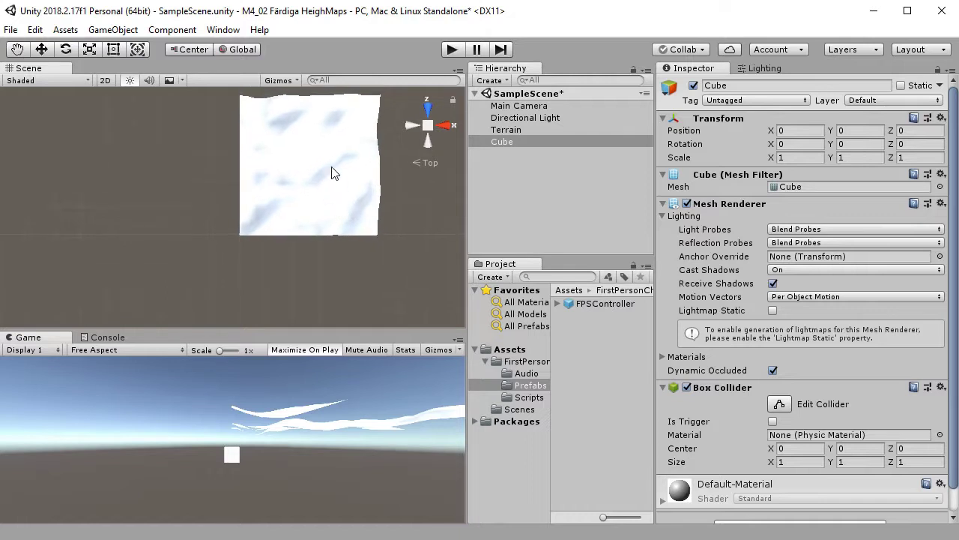
Try moving the cube diagonally away from the terrain's corner to about X -207, Z -113, and undo the move
left_click(42, 50)
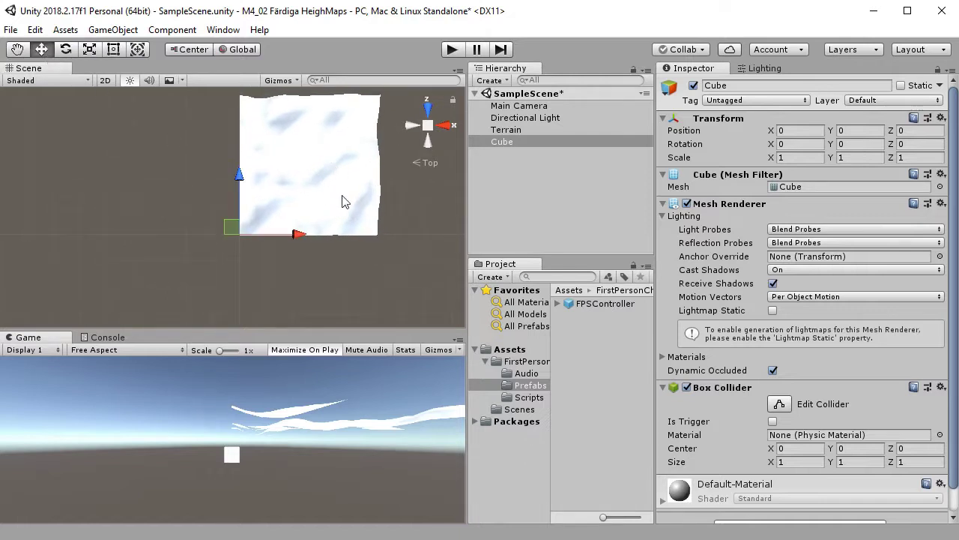
left_click_drag(231, 229, 176, 259)
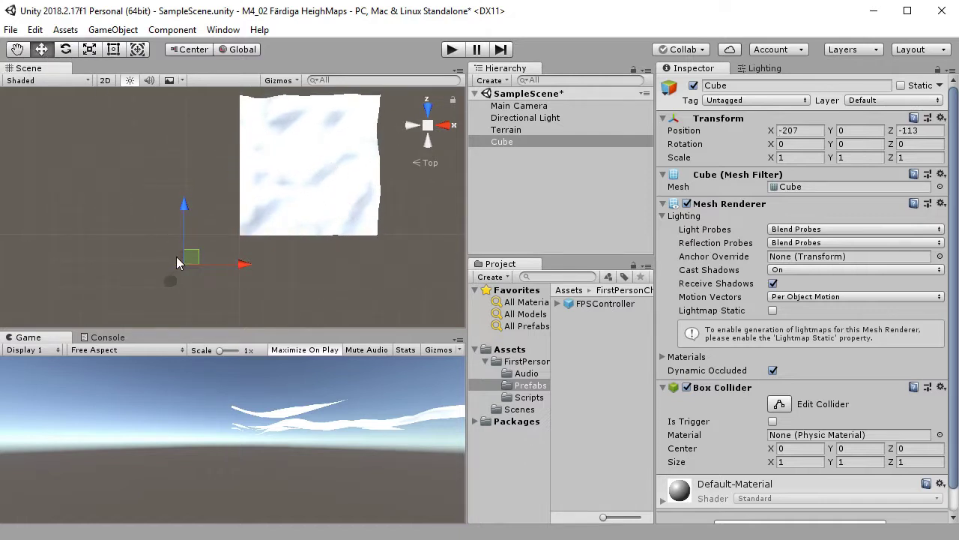
key("ctrl+z")
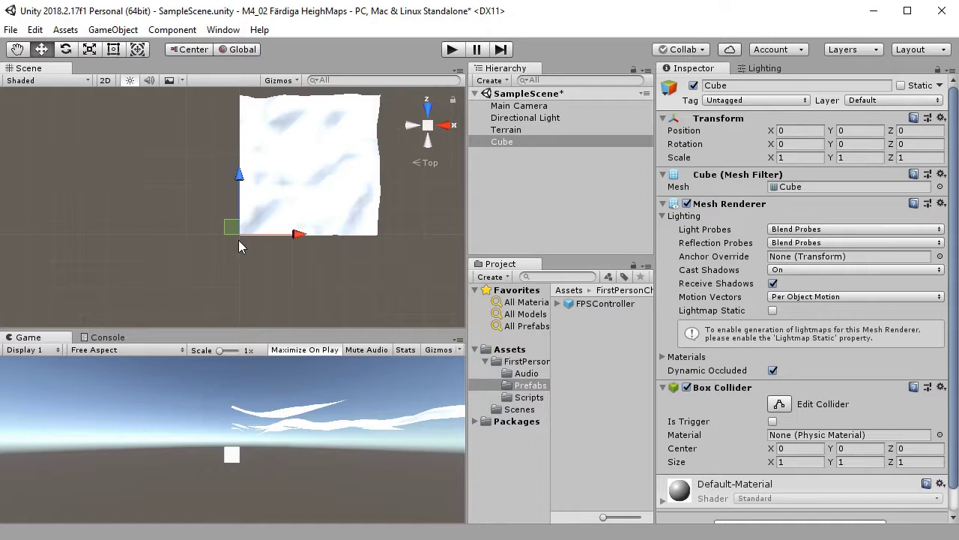
Center the terrain on the cube at the origin by setting its position to X -250 and Z -250
left_click(506, 130)
left_click_drag(300, 177, 231, 248)
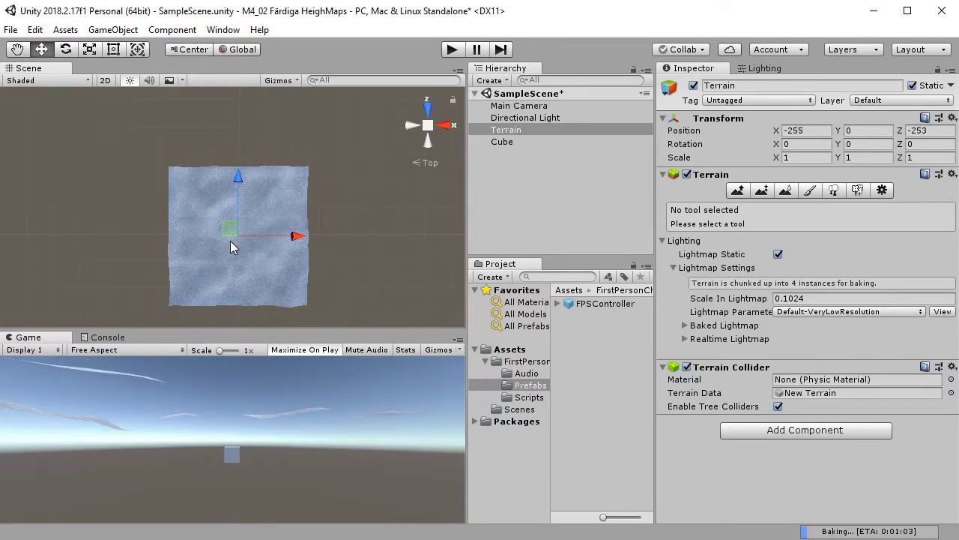
left_click(811, 132)
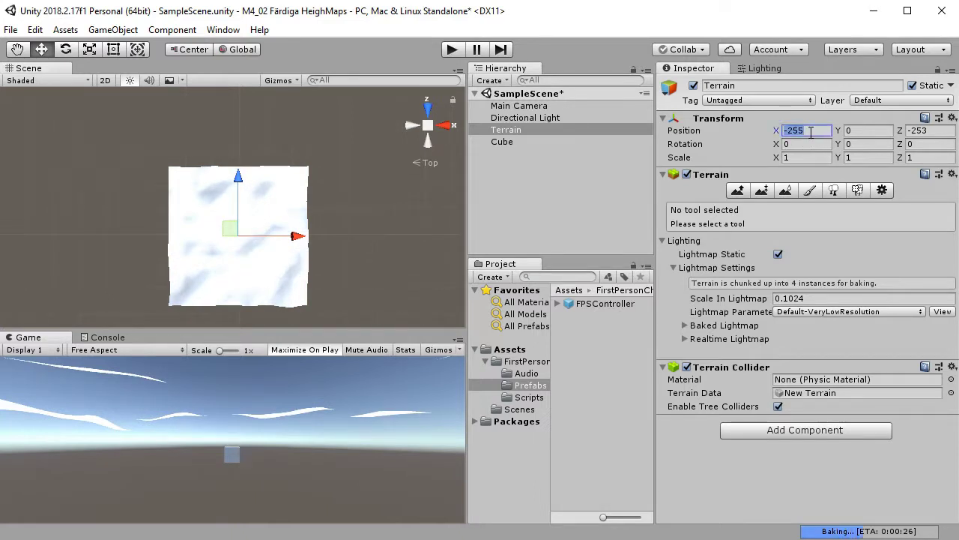
type("-250")
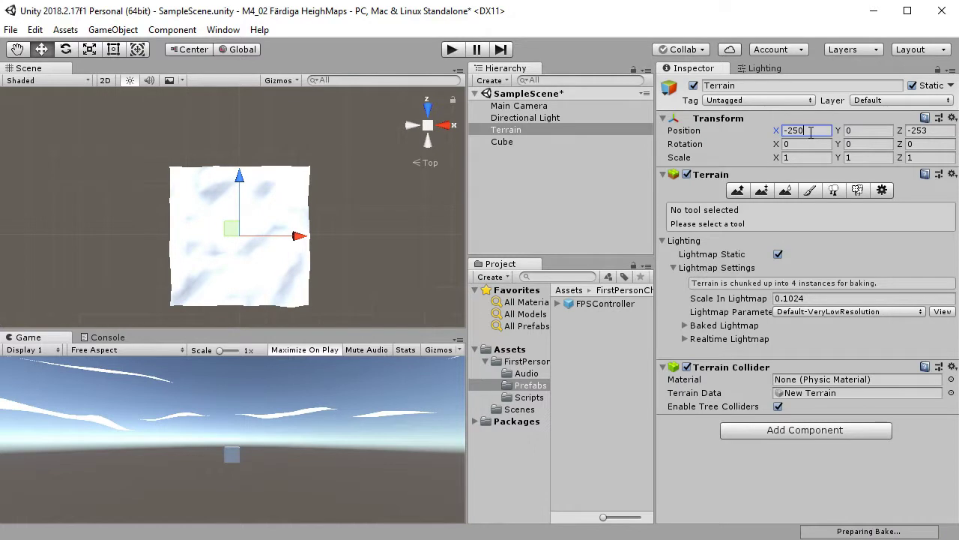
key("Tab")
key("Tab")
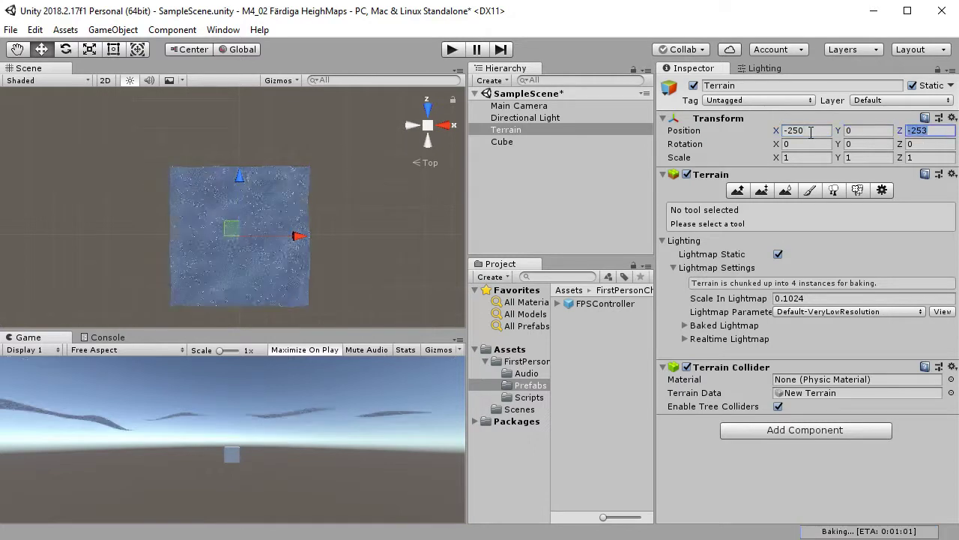
type("-250")
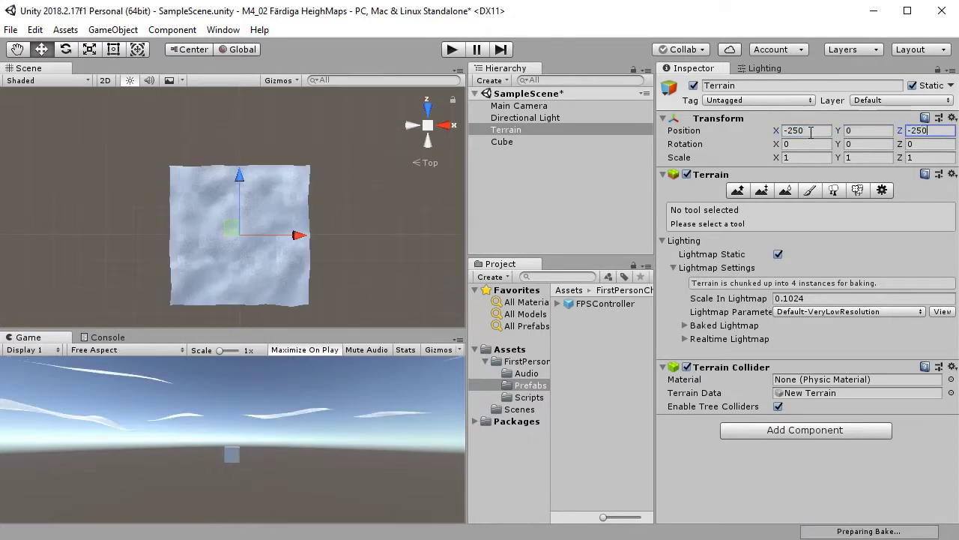
key("Return")
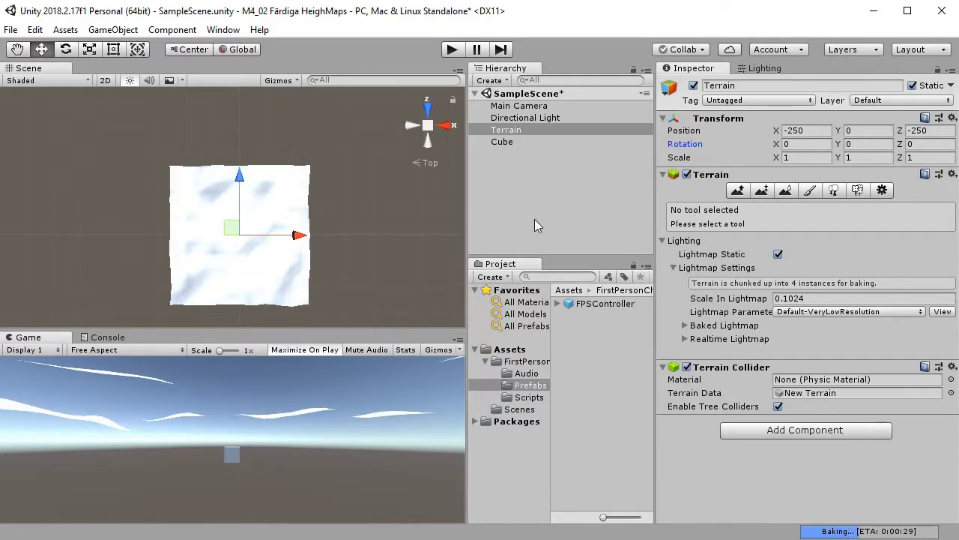
Delete the cube and the Main Camera from the scene
left_click_drag(305, 266, 287, 226, "alt")
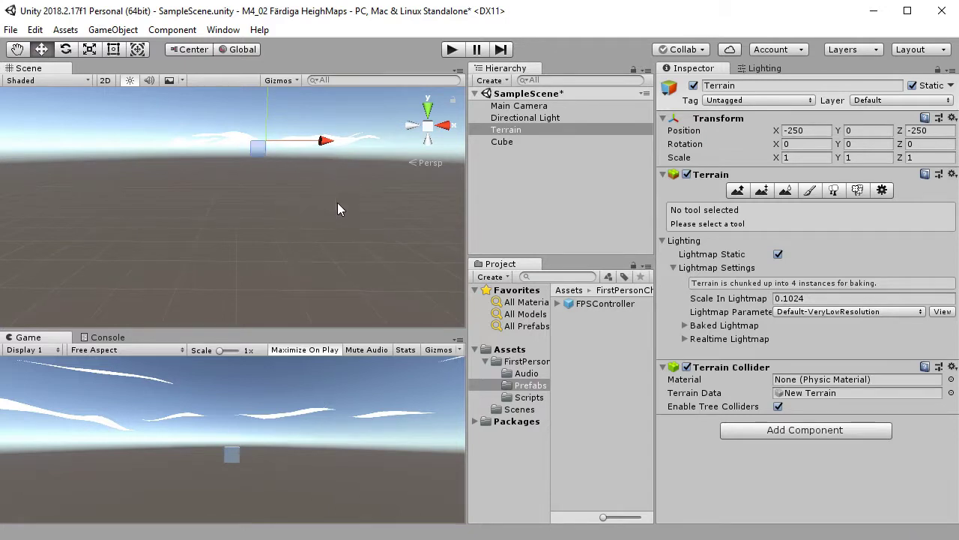
middle_click_drag(328, 208, 307, 274)
scroll(324, 242, "down", 3)
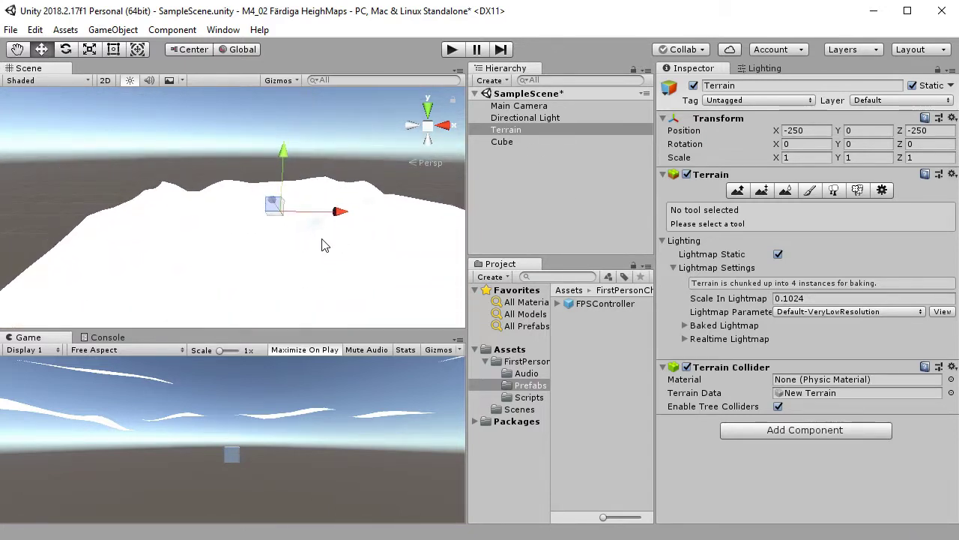
left_click(517, 144)
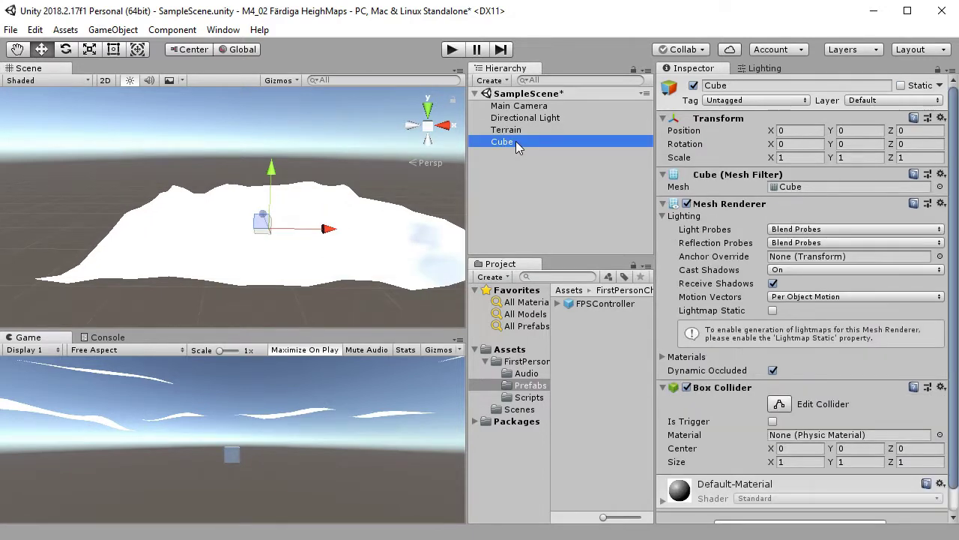
key("Delete")
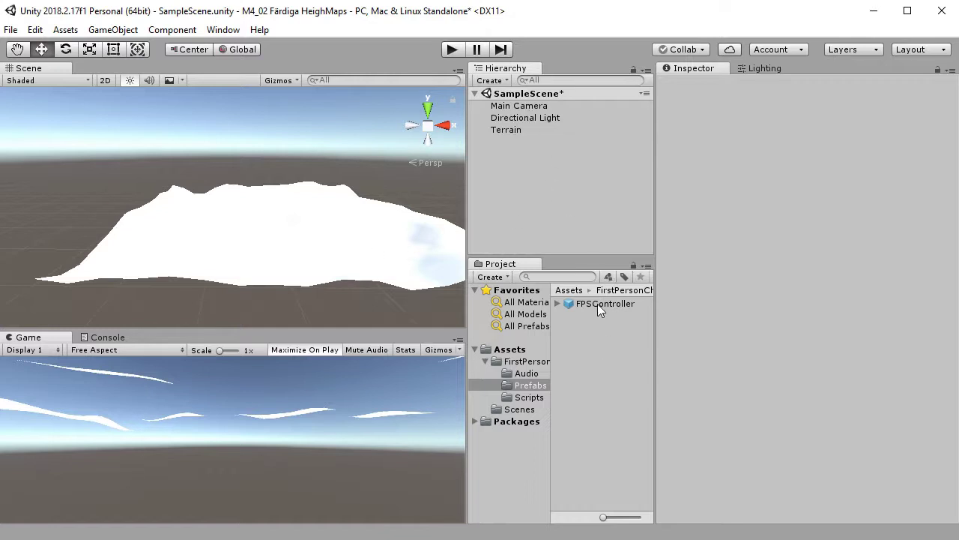
left_click(530, 107)
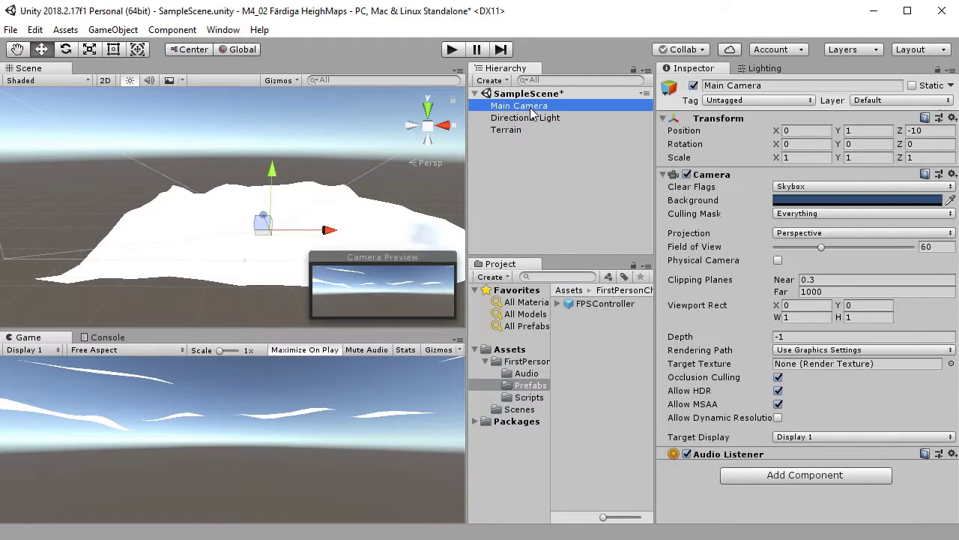
key("Delete")
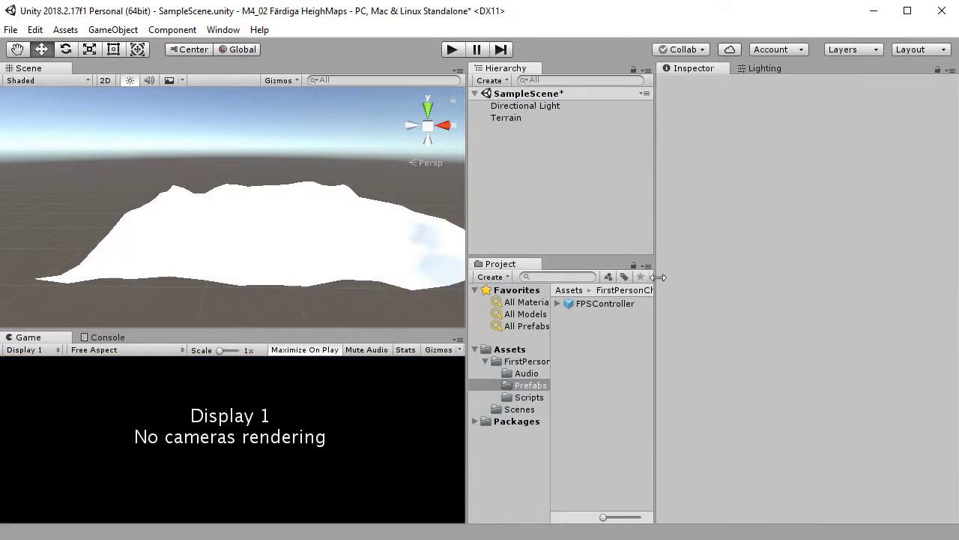
Place the FPSController prefab on the terrain at about X 14.7, Y 28.5, Z -94.5, and play-test the scene
left_click_drag(600, 305, 289, 239)
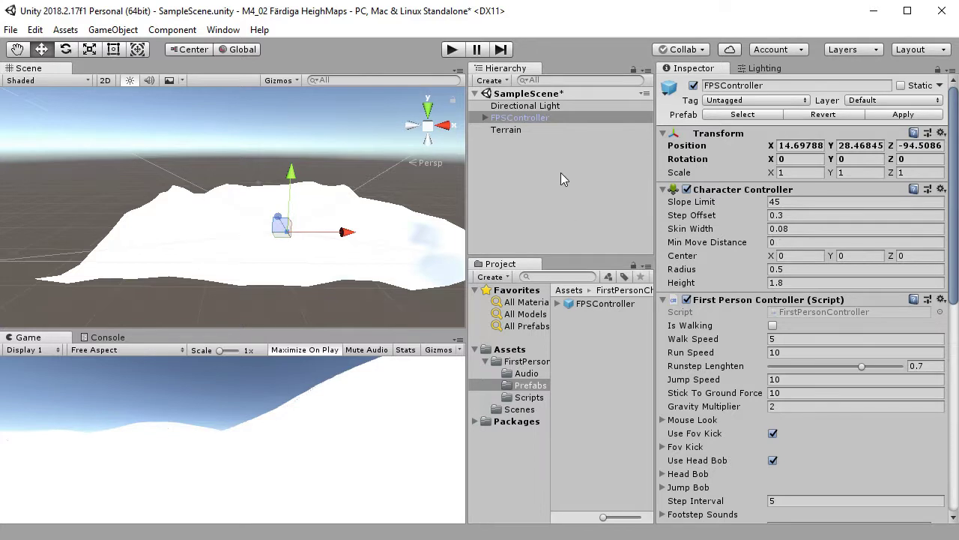
scroll(368, 250, "up", 3)
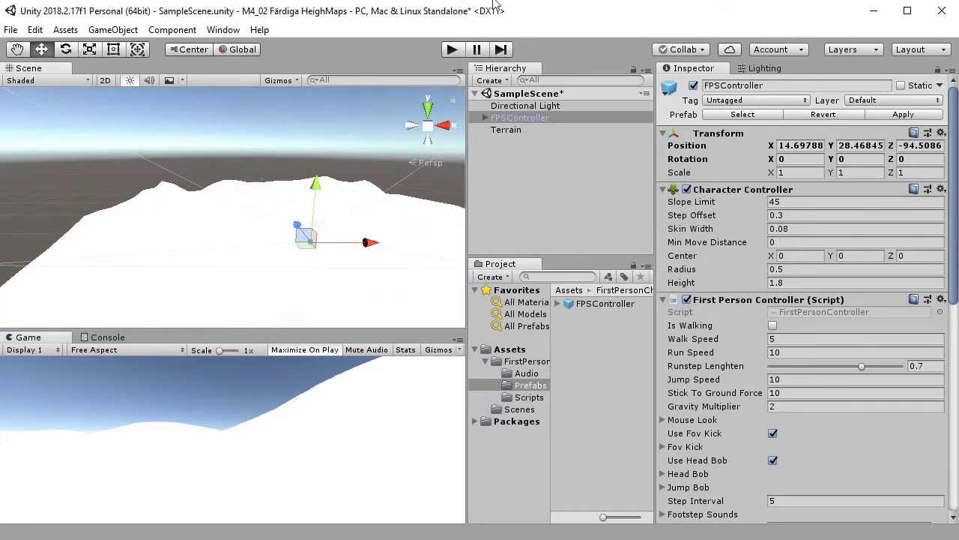
left_click(452, 50)
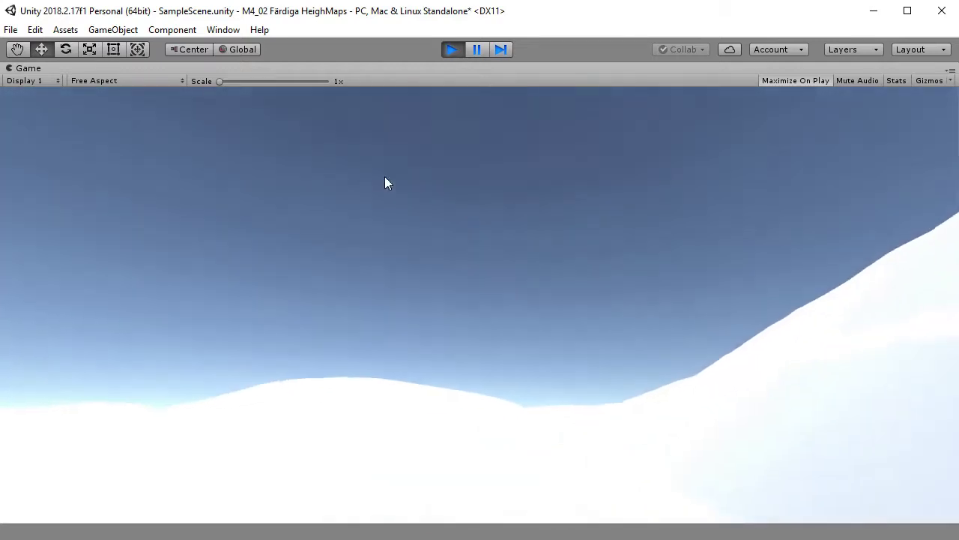
left_click(452, 50)
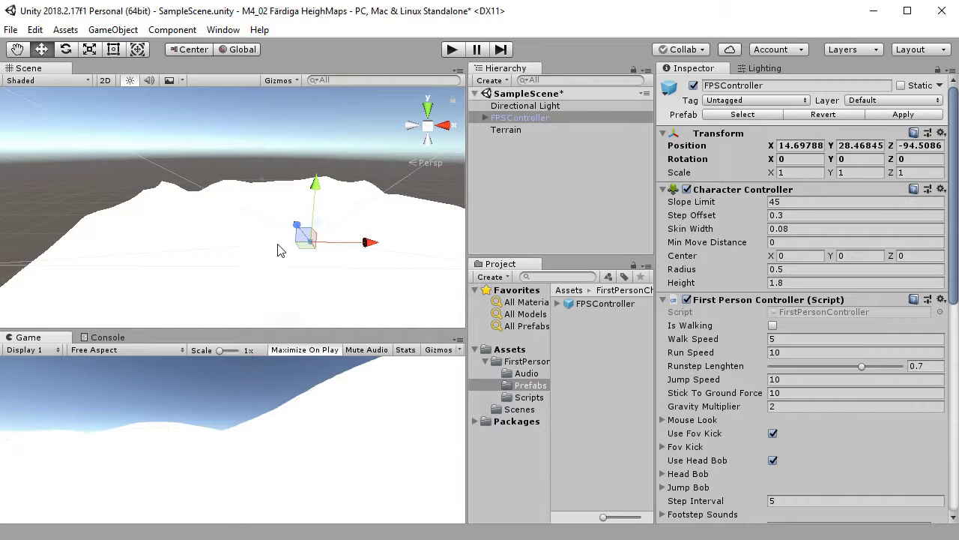
Set the terrain's Pixel Error to 100 in its Base Terrain settings
right_click_drag(315, 260, 345, 278)
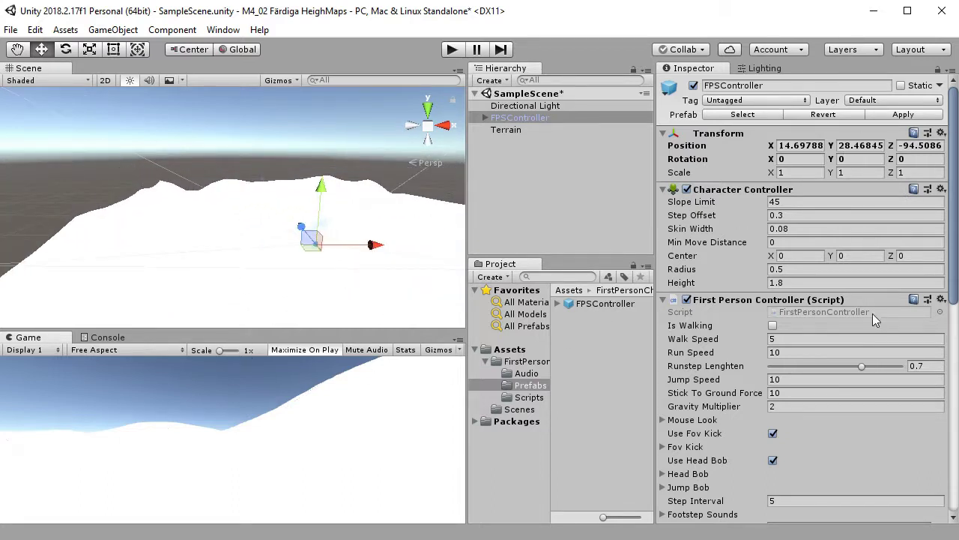
left_click(504, 139)
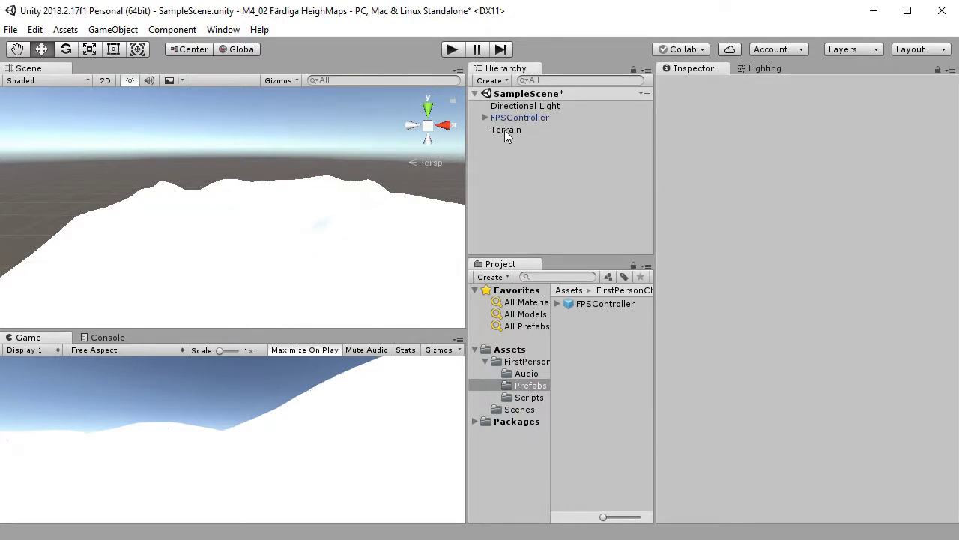
left_click(504, 130)
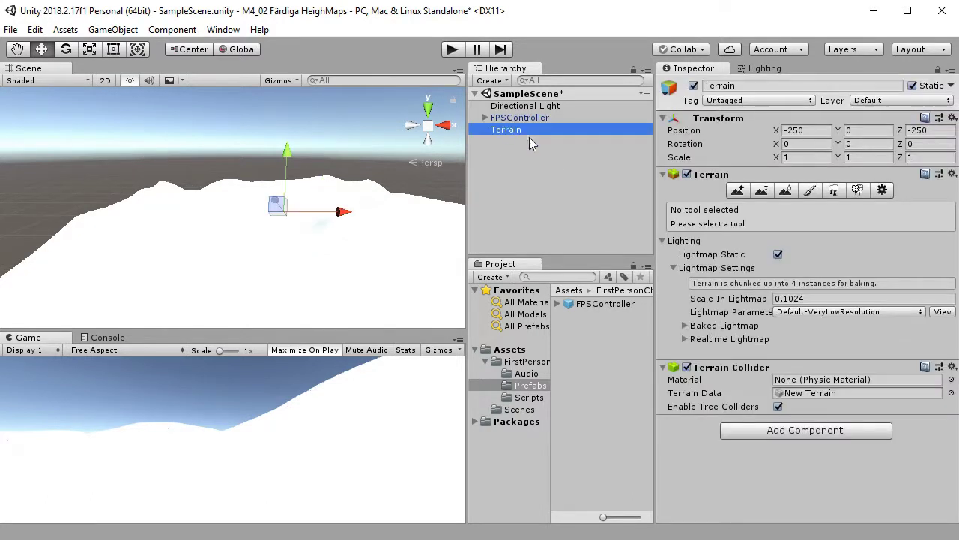
left_click(884, 191)
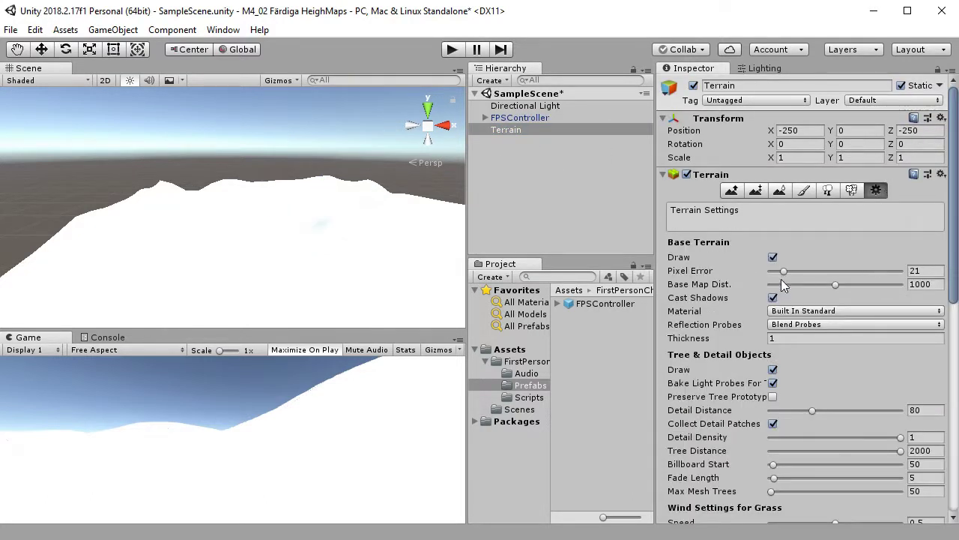
left_click_drag(783, 273, 825, 271)
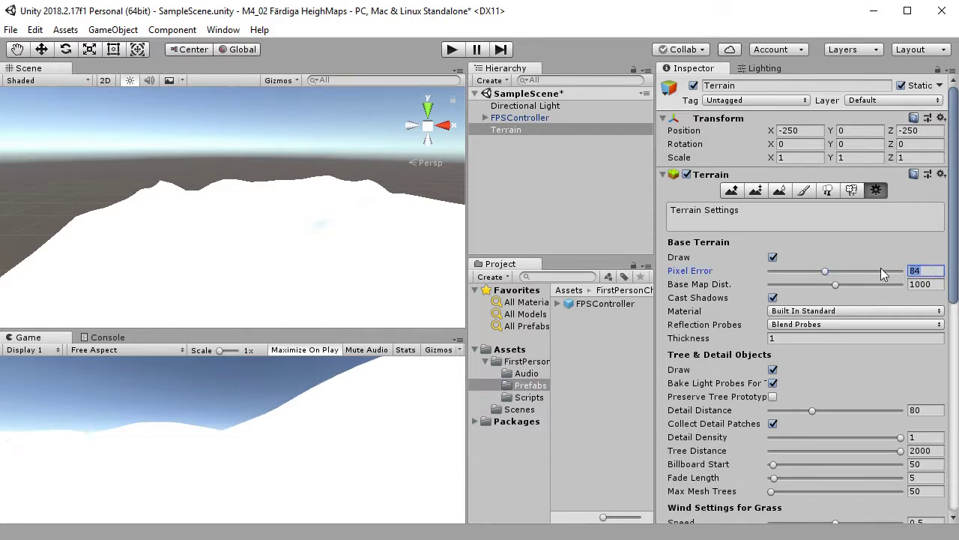
type("100")
key("Tab")
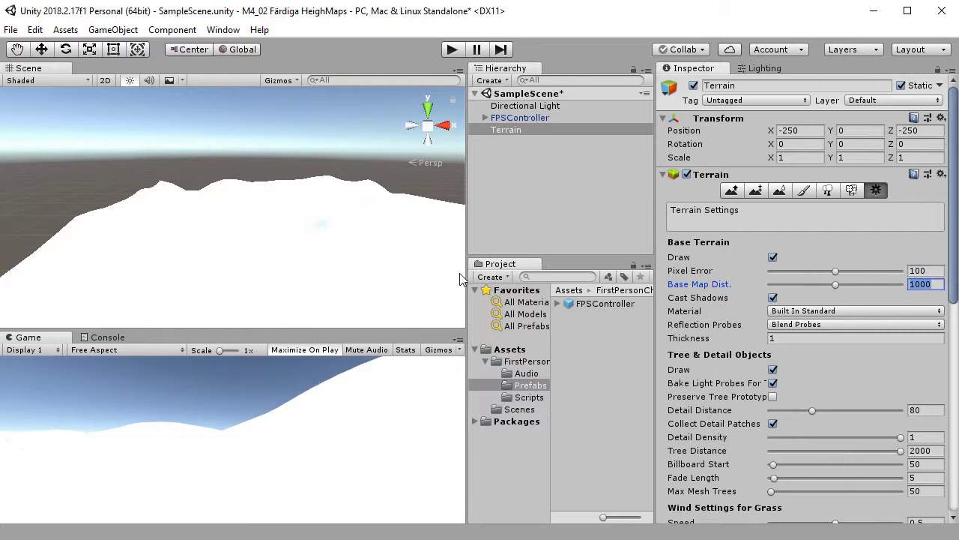
Run the scene in play mode to check how the terrain looks with the new Pixel Error, and stop it
left_click(341, 296)
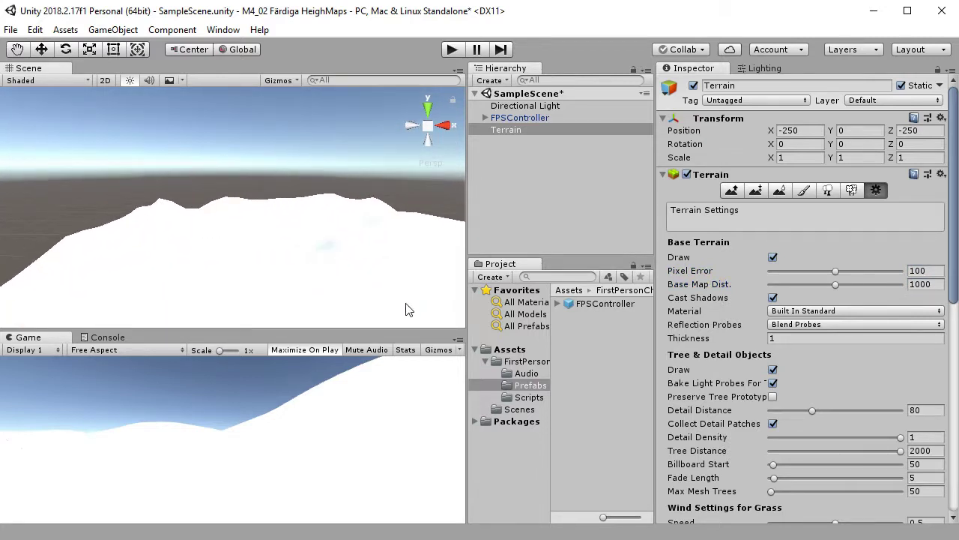
left_click(451, 49)
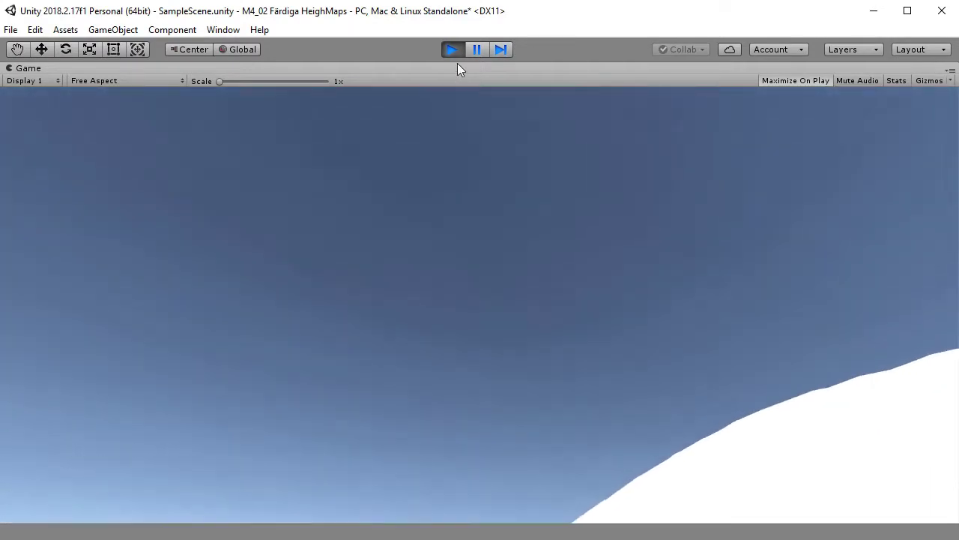
left_click(452, 49)
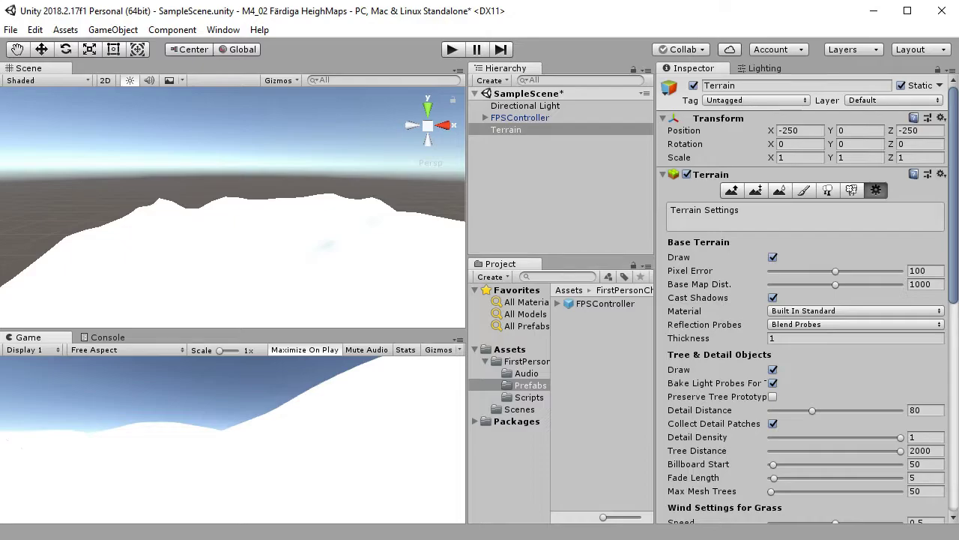
Switch to the web browser and search DuckDuckGo for "grass texture"
key("alt+Tab")
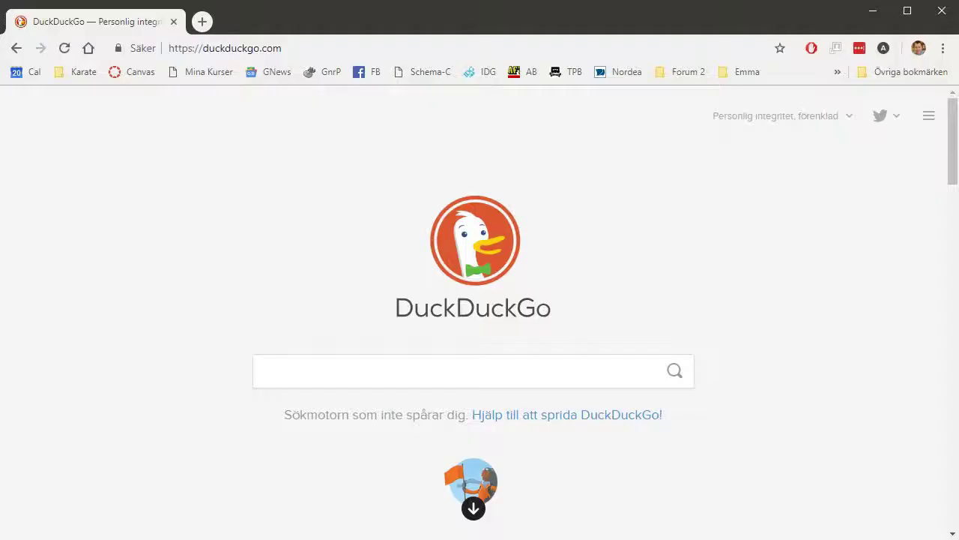
left_click(353, 377)
type("free")
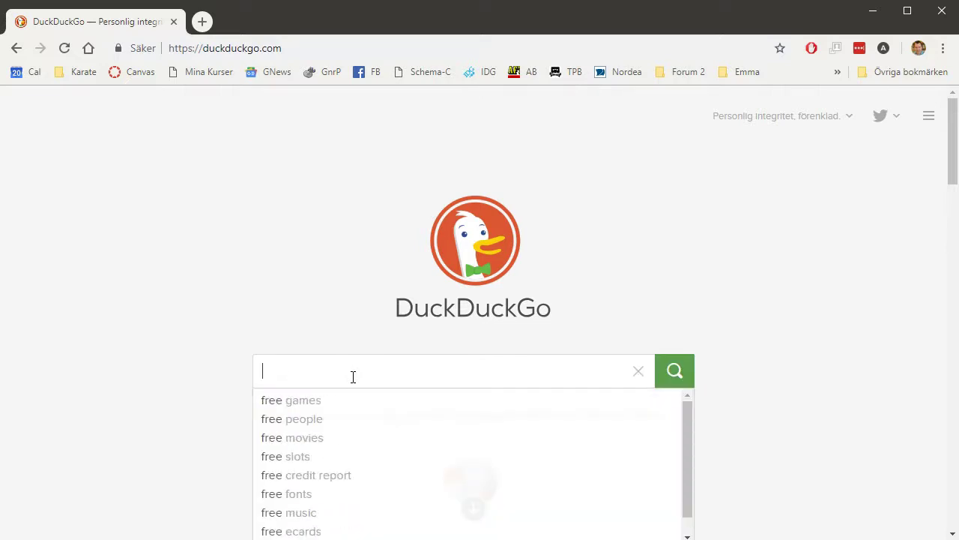
type("grass text")
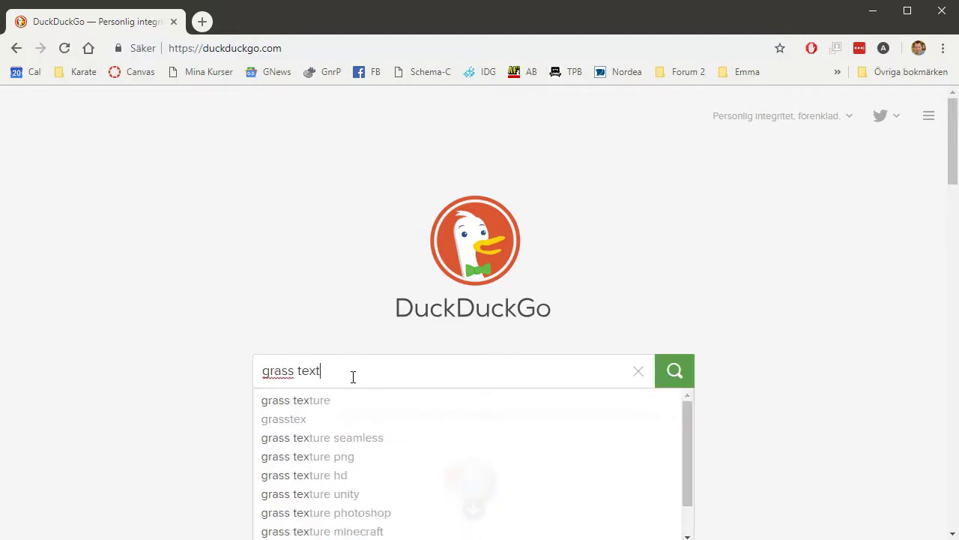
type("ure")
key("Return")
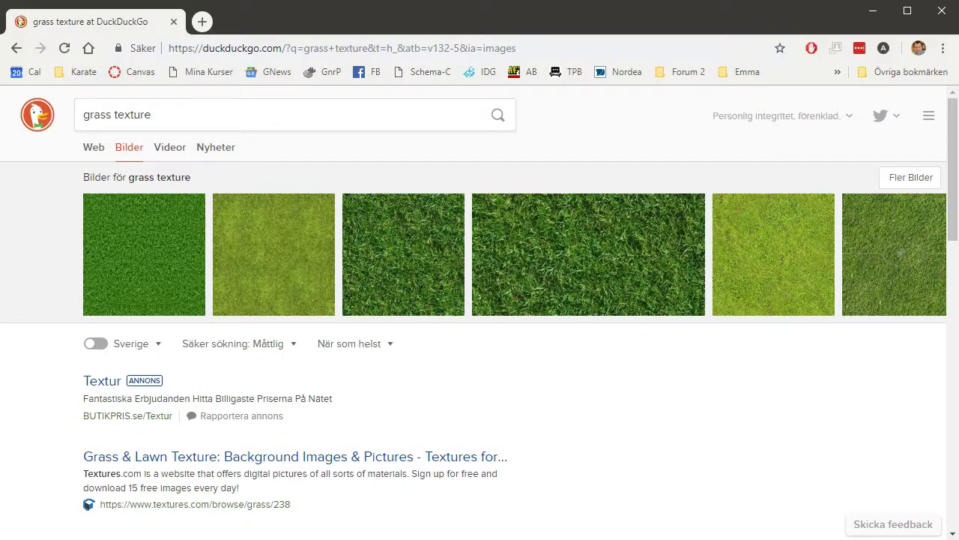
Switch to the 4 Skapa scenen folder in File Explorer, view M4_03_2 Grass texture.jpg at full size, and close the image
key("alt+Tab")
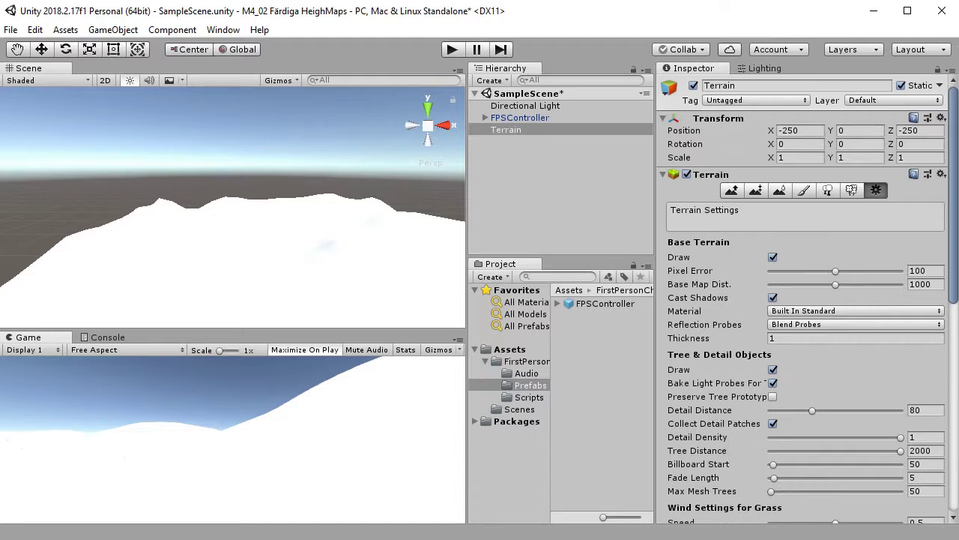
key("alt+Tab")
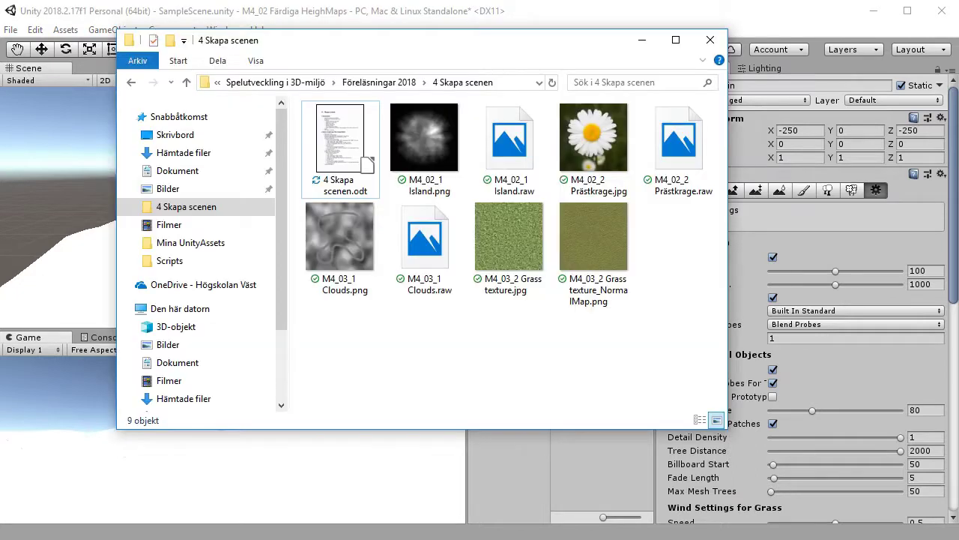
left_click(504, 248)
double_click(504, 243)
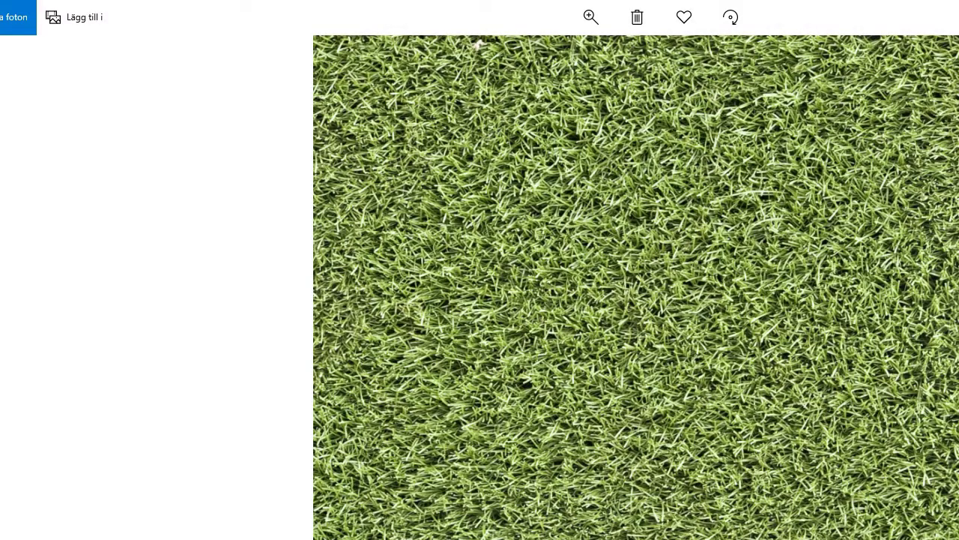
key("alt+F4")
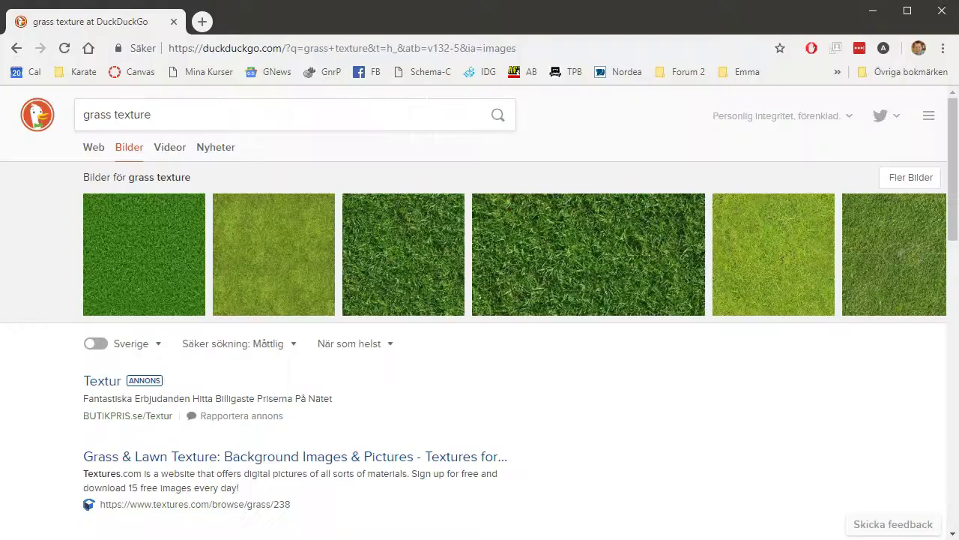
Open the NormalMap-Online site at cpetry.github.io/NormalMap-Online in the web browser and bring its height map area into view
left_click(566, 45)
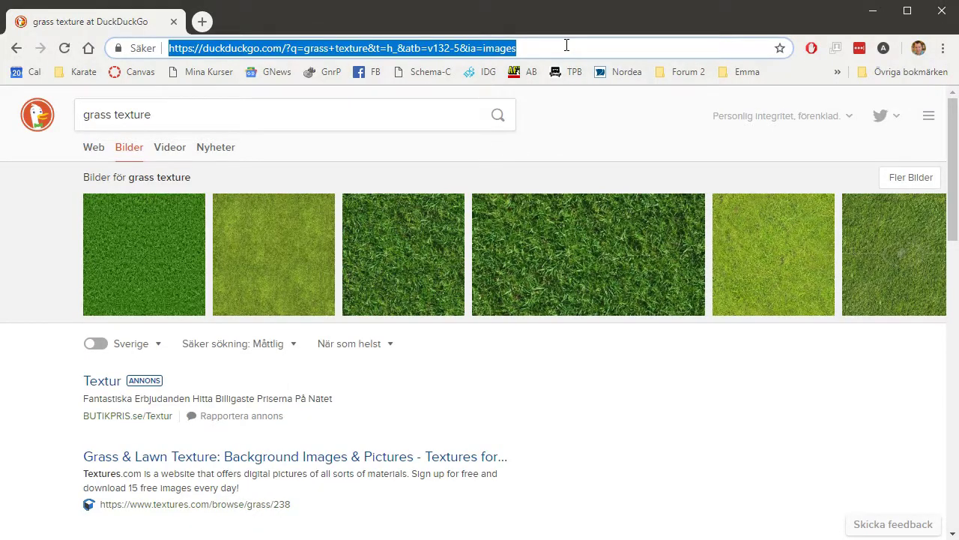
type("norm")
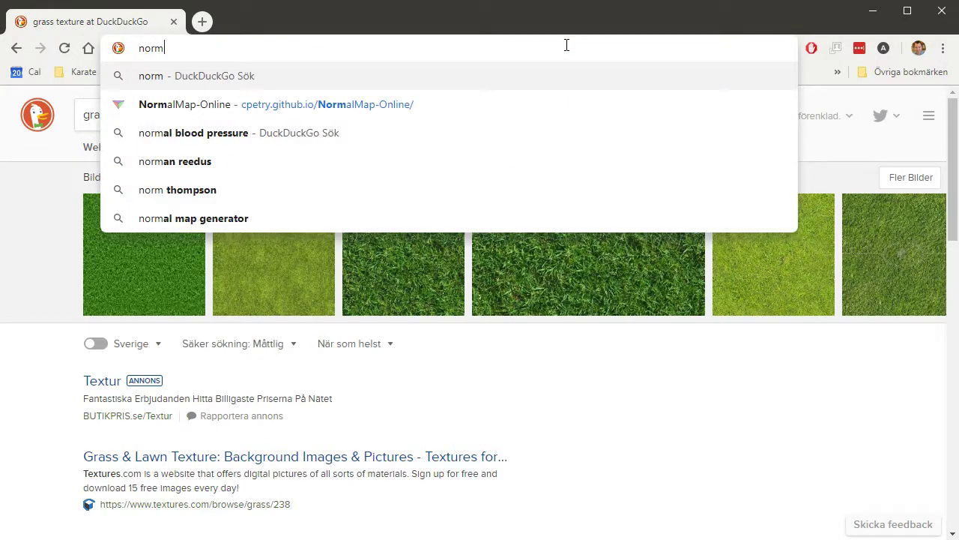
key("Down")
key("Down")
key("Up")
key("Return")
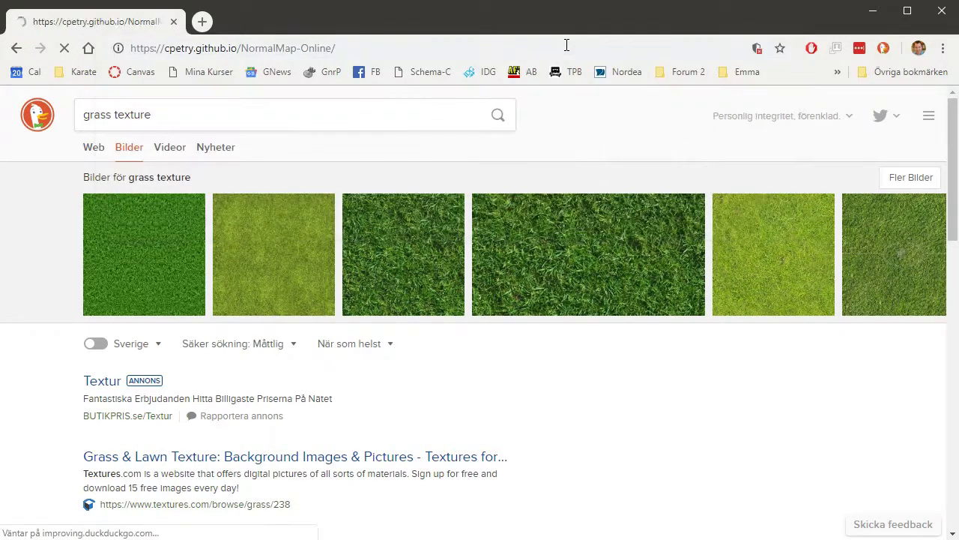
scroll(827, 233, "down", 3)
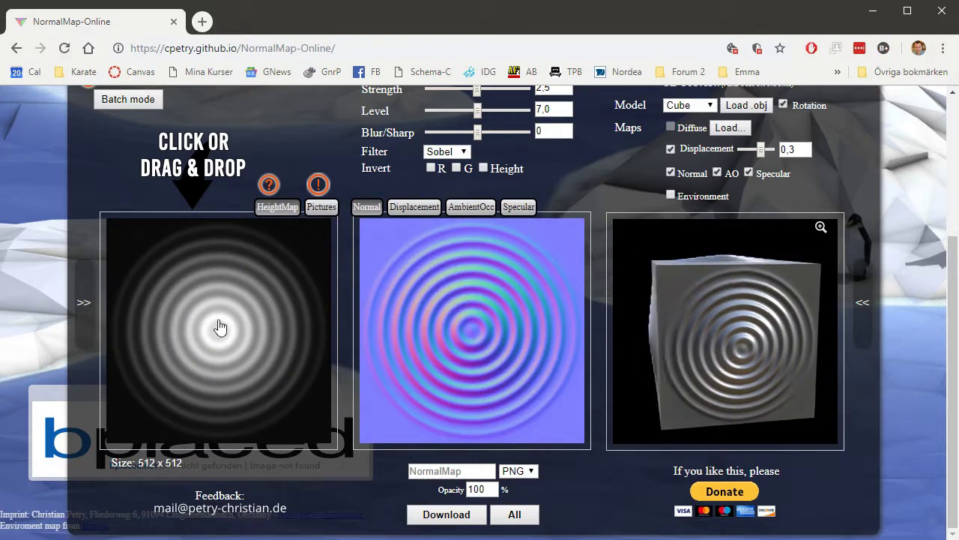
Load M4_03_2 Grass texture.jpg from the 4 Skapa scenen folder into NormalMap-Online as the height map, and return to the grass texture search results
key("alt+Tab")
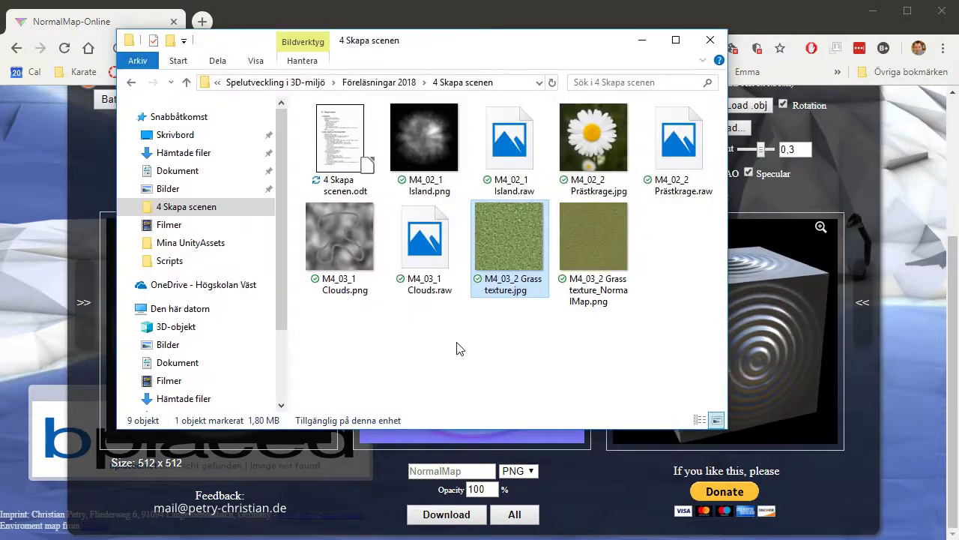
left_click_drag(527, 238, 239, 435)
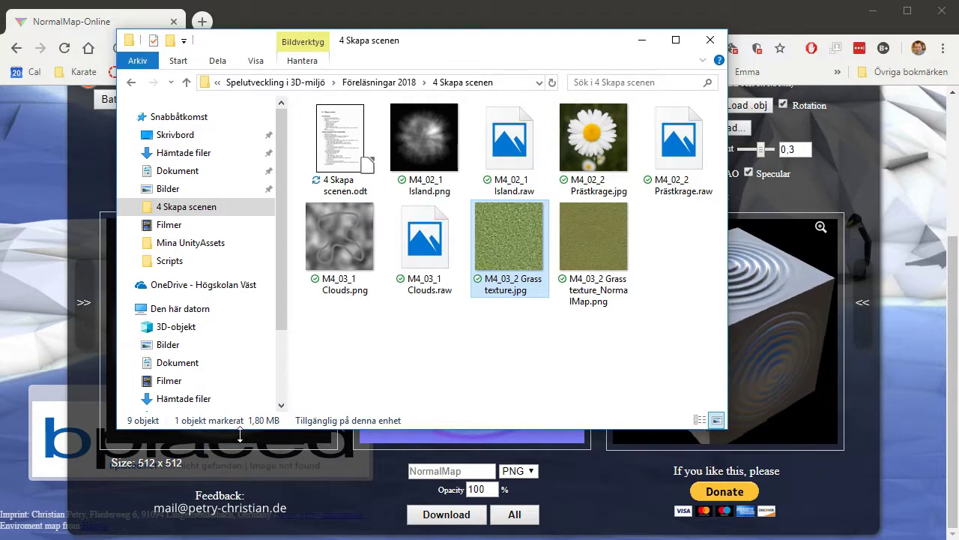
left_click(652, 6)
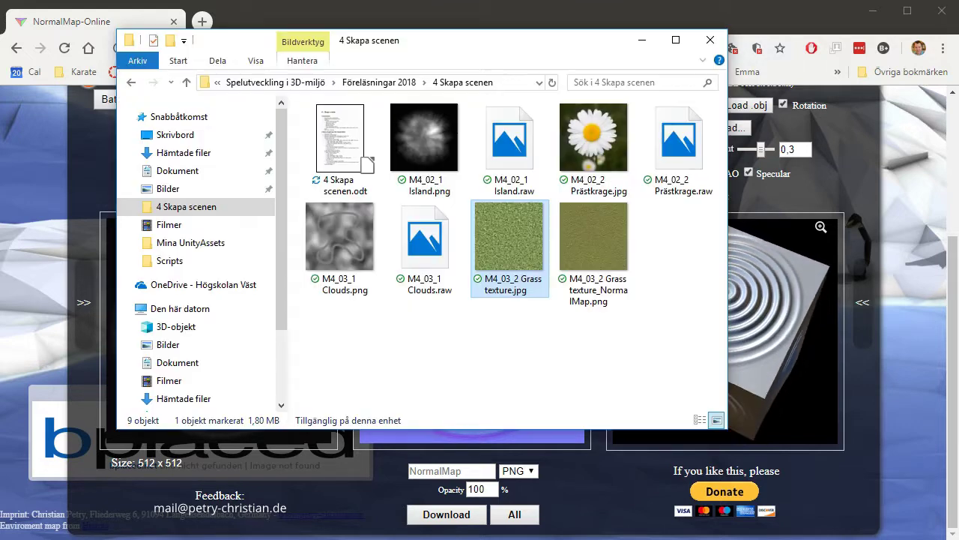
key("alt+Tab")
left_click_drag(568, 47, 517, 25)
left_click_drag(445, 239, 250, 433)
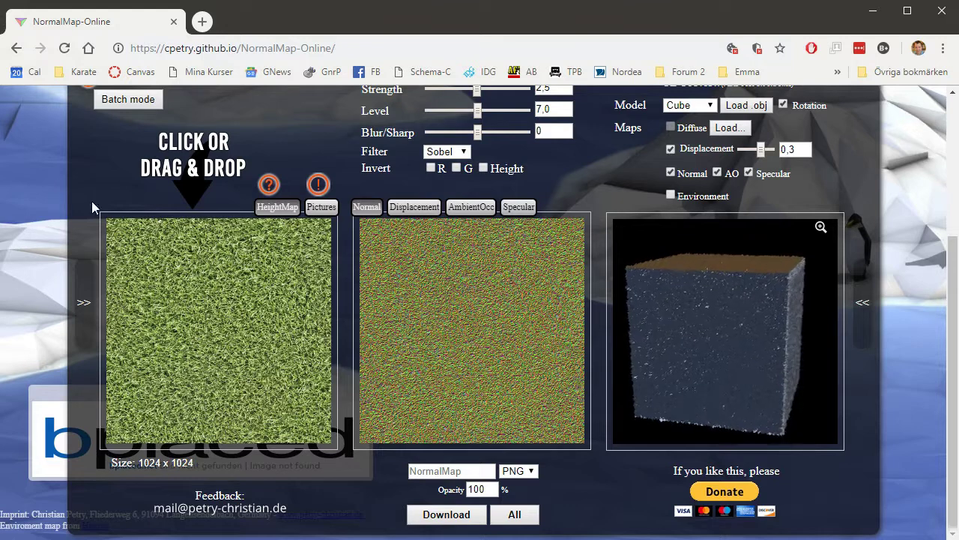
left_click(17, 48)
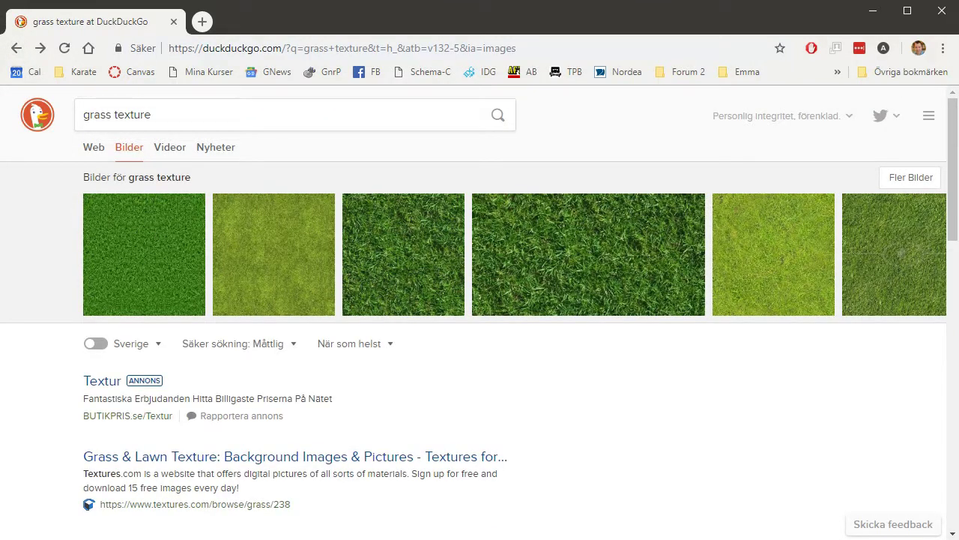
Switch back to Unity and create a folder named Textures in the project's Assets folder
key("alt+Tab")
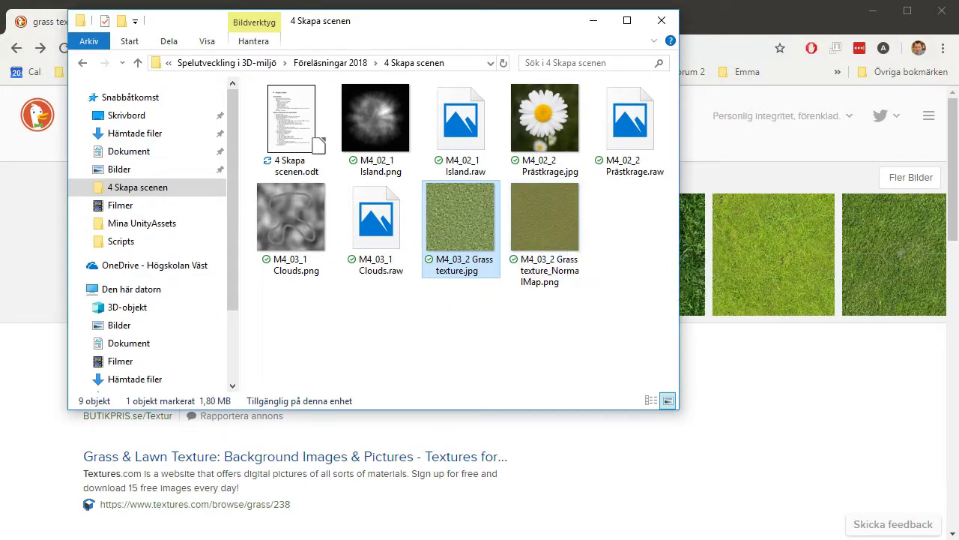
key("alt+Tab")
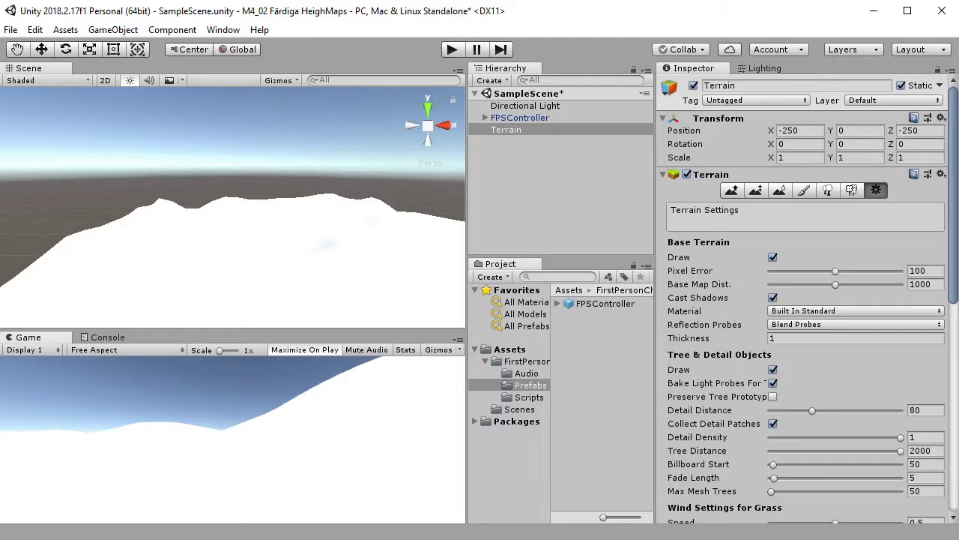
left_click(486, 362)
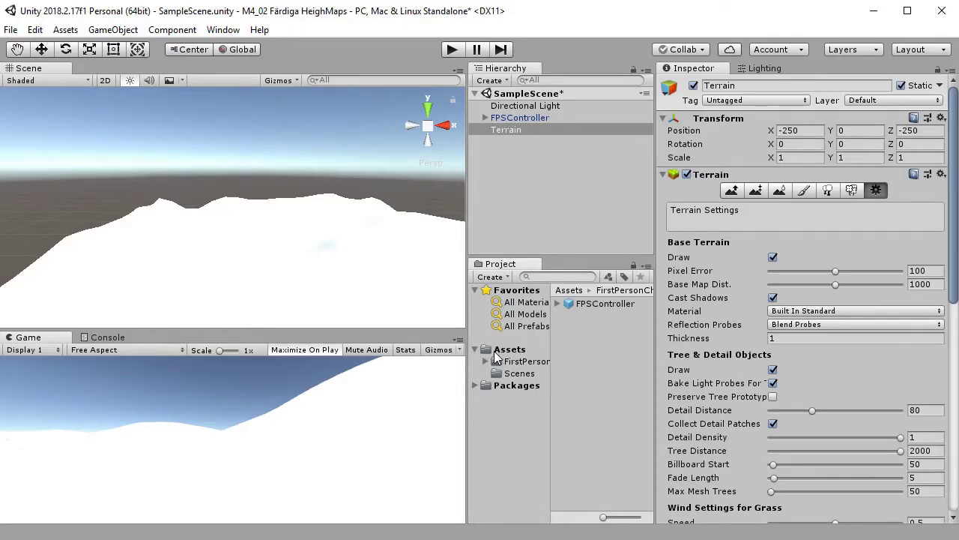
left_click(509, 349)
right_click(602, 380)
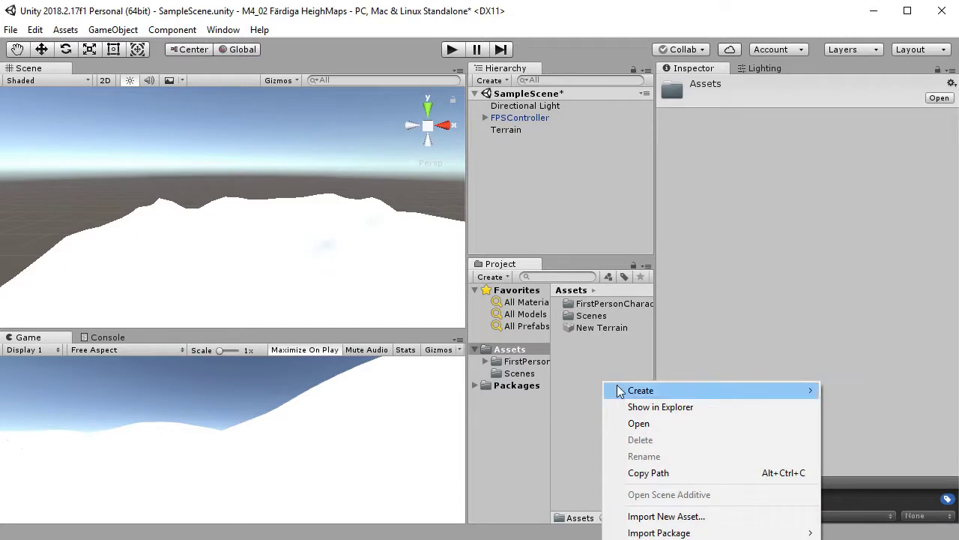
mouse_move(622, 390)
left_click(899, 272)
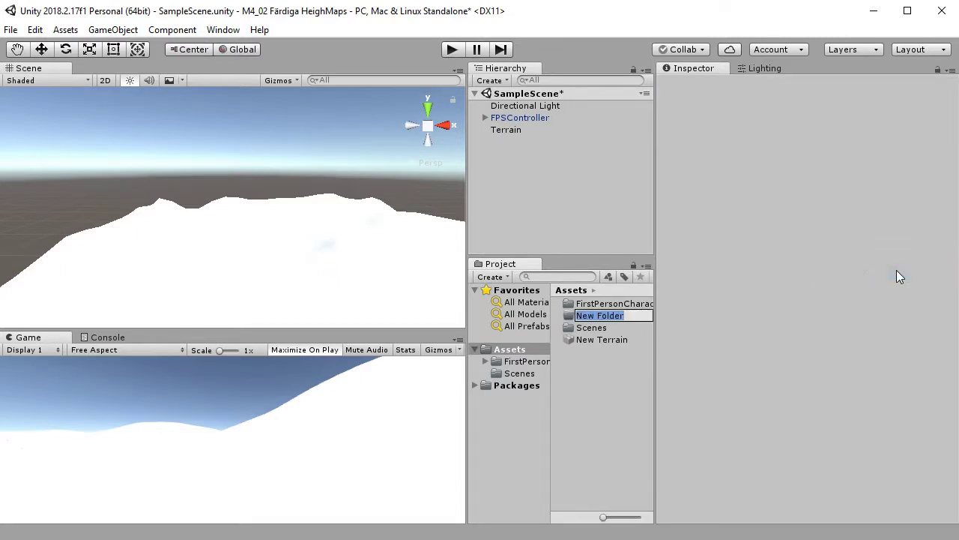
type("Tesd")
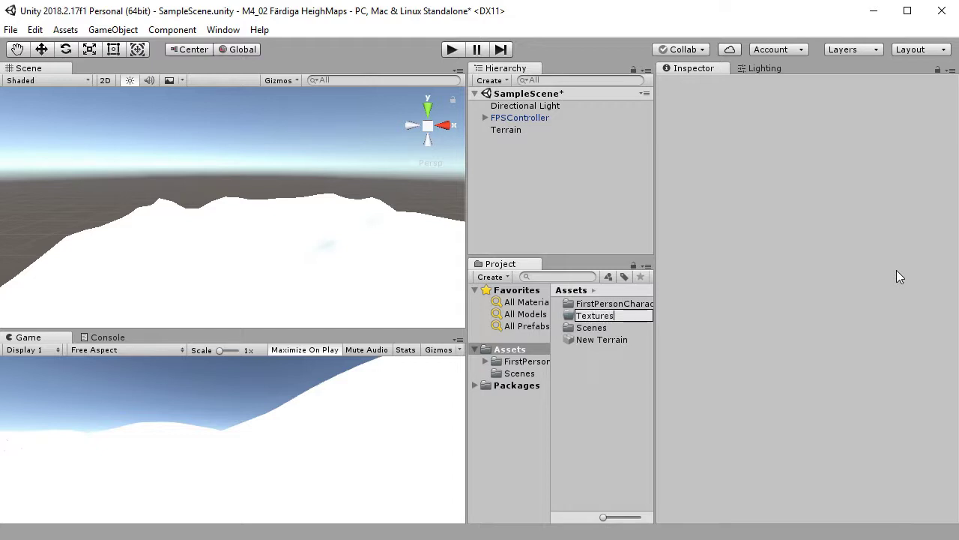
key("Return")
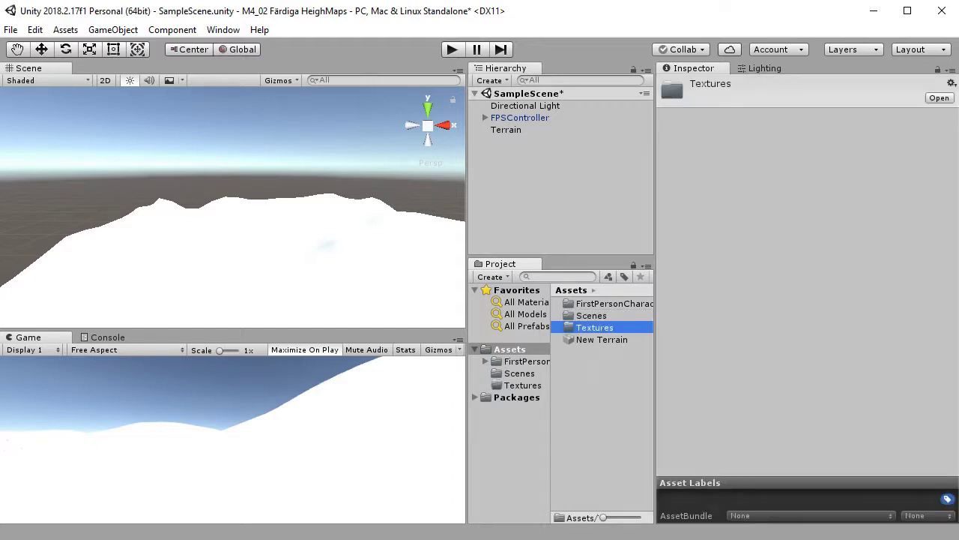
Import M4_03_2 Grass texture.jpg and M4_03_2 Grass texture_NormalMap.png from File Explorer into the Unity project's Assets folder
key("alt+Tab")
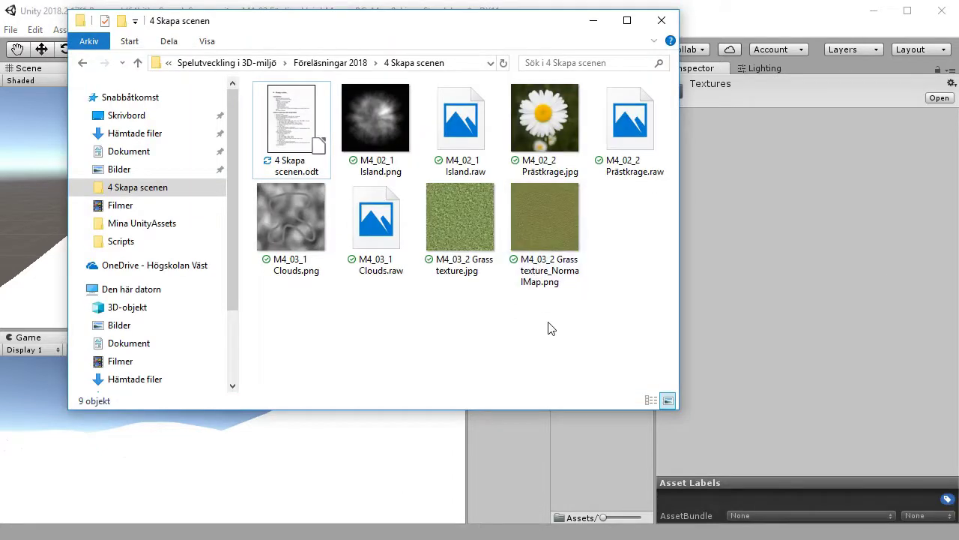
left_click_drag(583, 341, 609, 479)
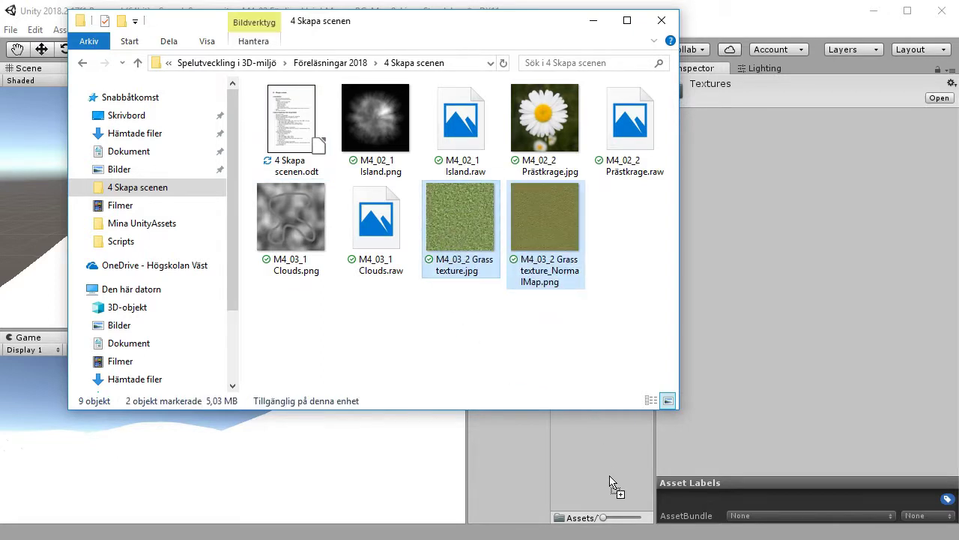
left_click(609, 469)
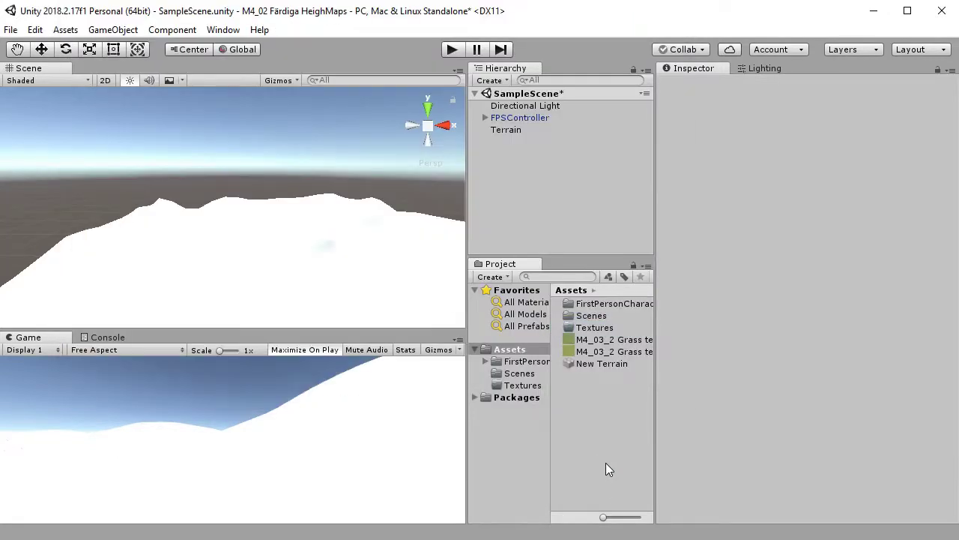
Move both imported grass images from Assets into the Textures folder and open that folder
left_click(611, 339)
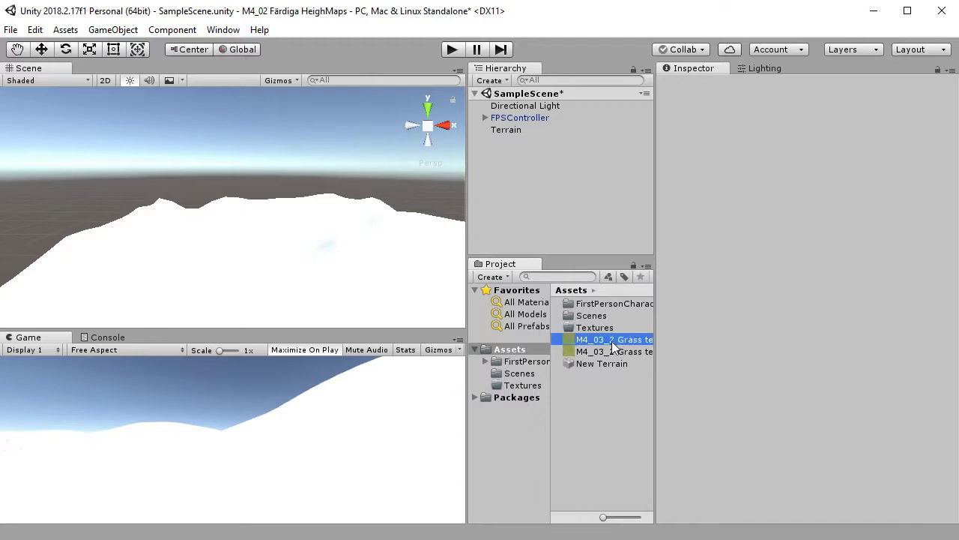
left_click(615, 352, "shift")
left_click_drag(616, 349, 606, 333)
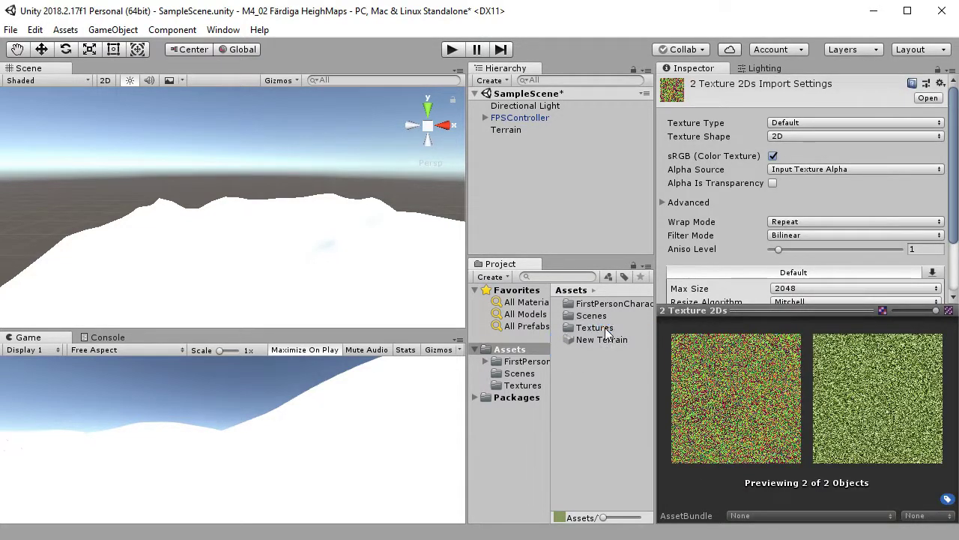
left_click(522, 385)
left_click(628, 382)
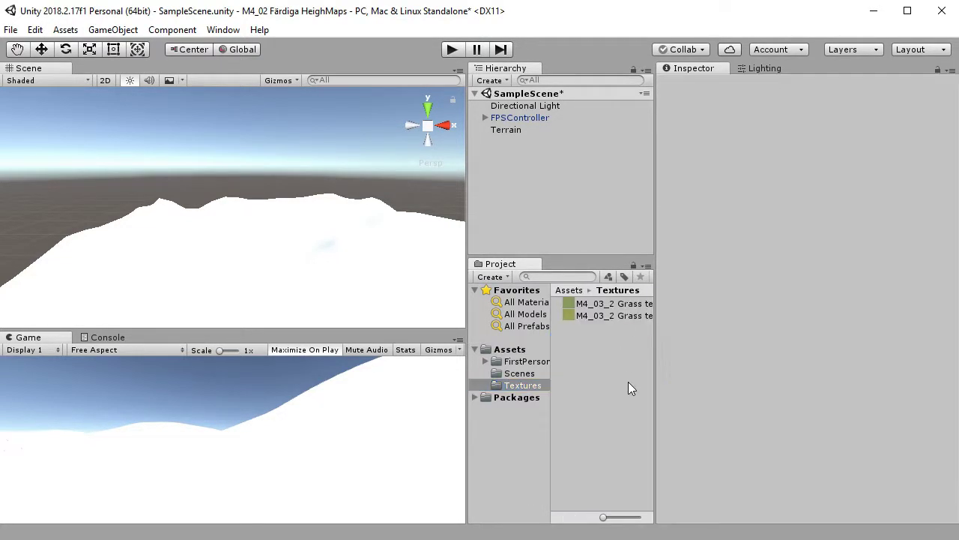
Set the Texture Type of M4_03_2 Grass texture_NormalMap to Normal map and apply the import settings
left_click(618, 304)
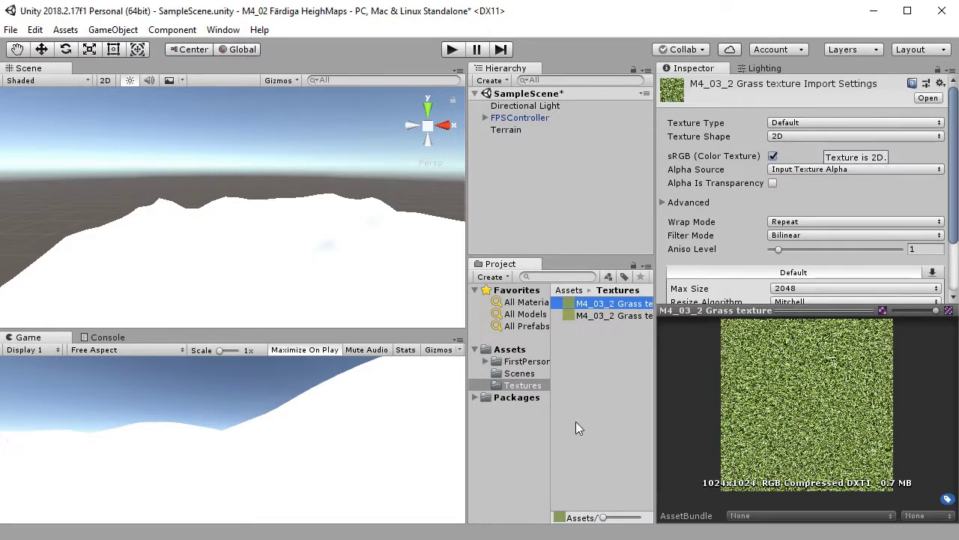
left_click(625, 317)
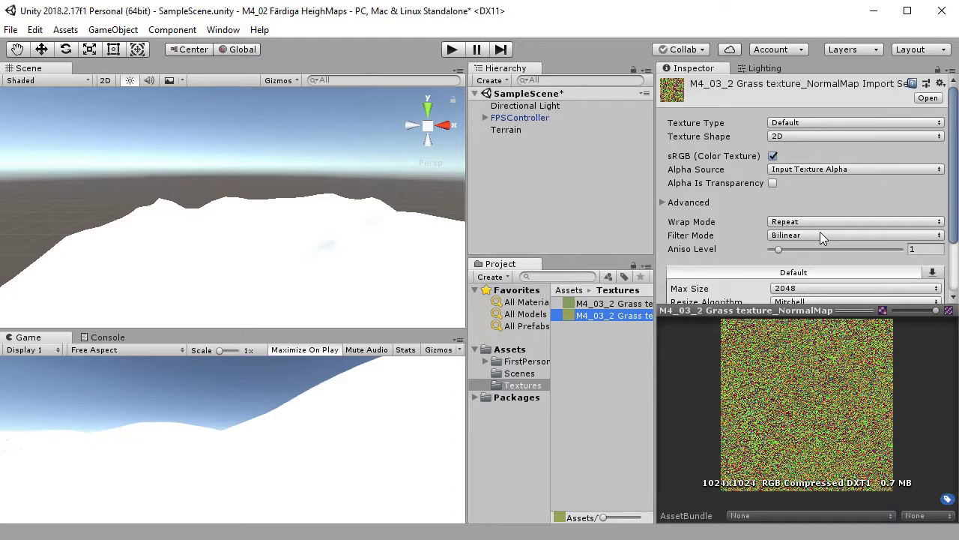
left_click(841, 124)
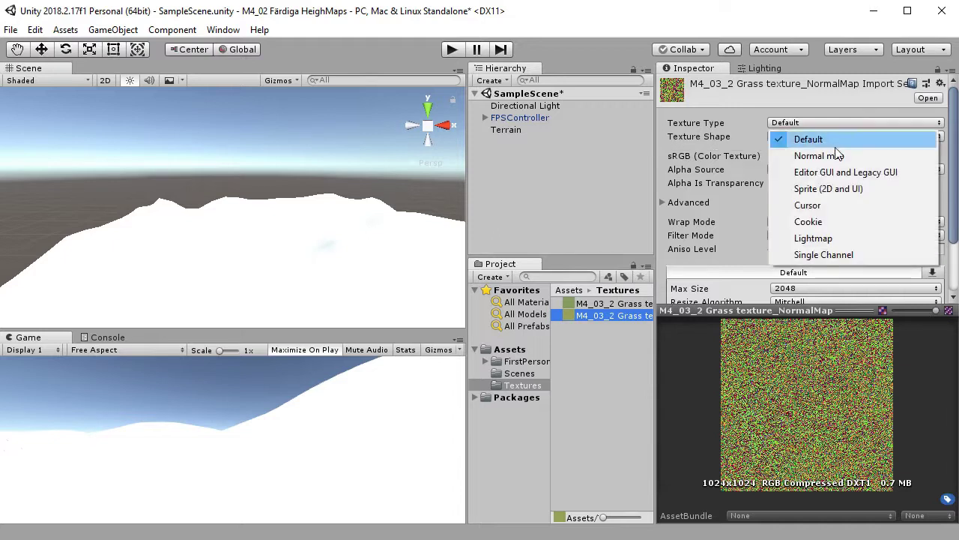
left_click(838, 155)
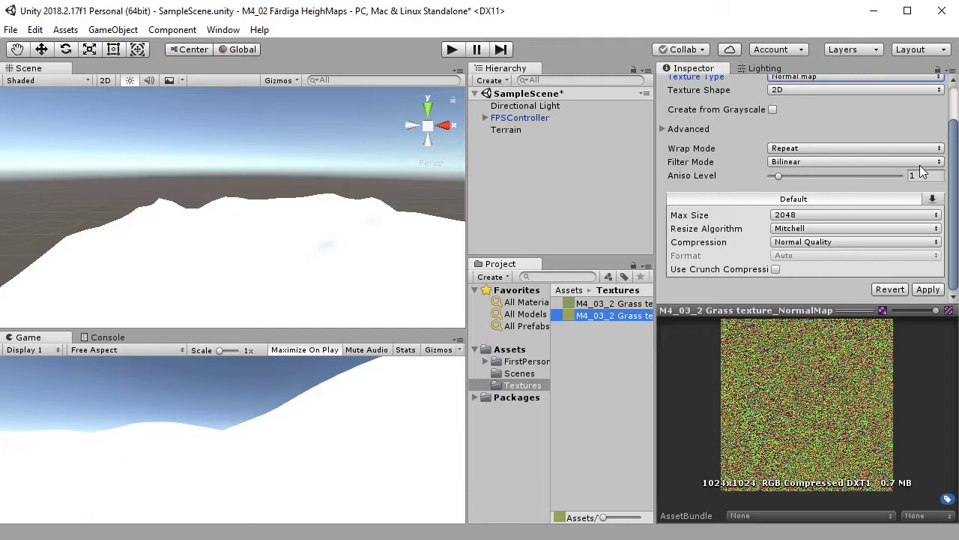
left_click(928, 290)
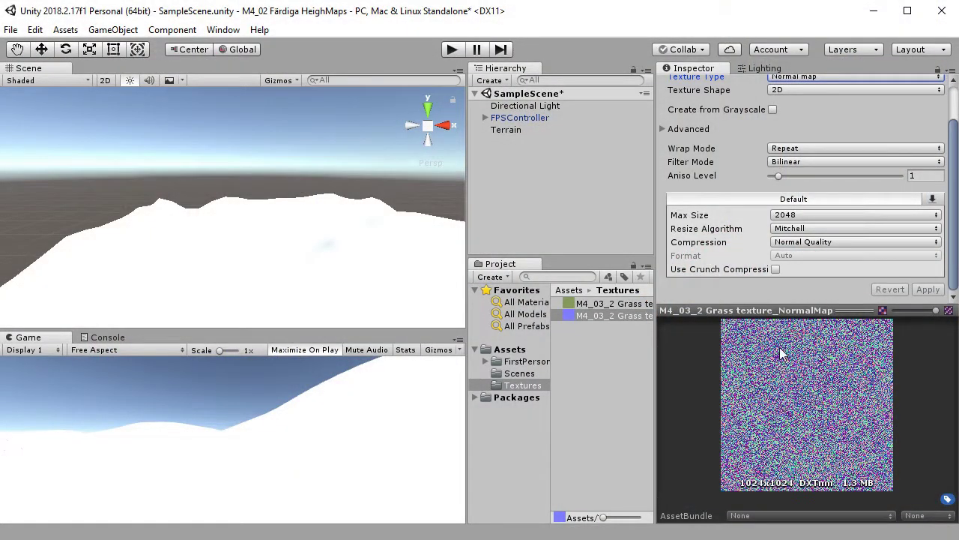
Add a paint texture to Terrain using M4_03_2 Grass texture as the albedo and M4_03_2 Grass texture_NormalMap as the normal
left_click(616, 305)
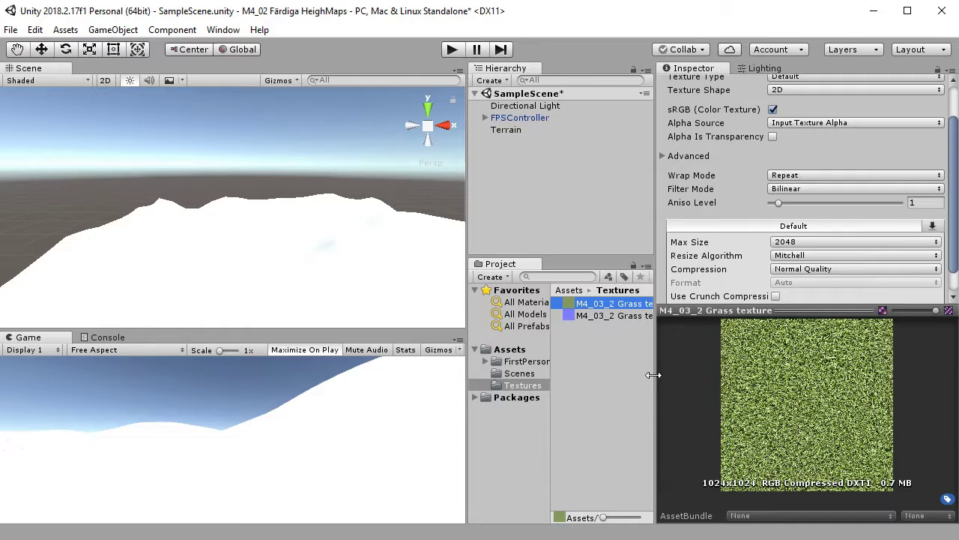
left_click(506, 130)
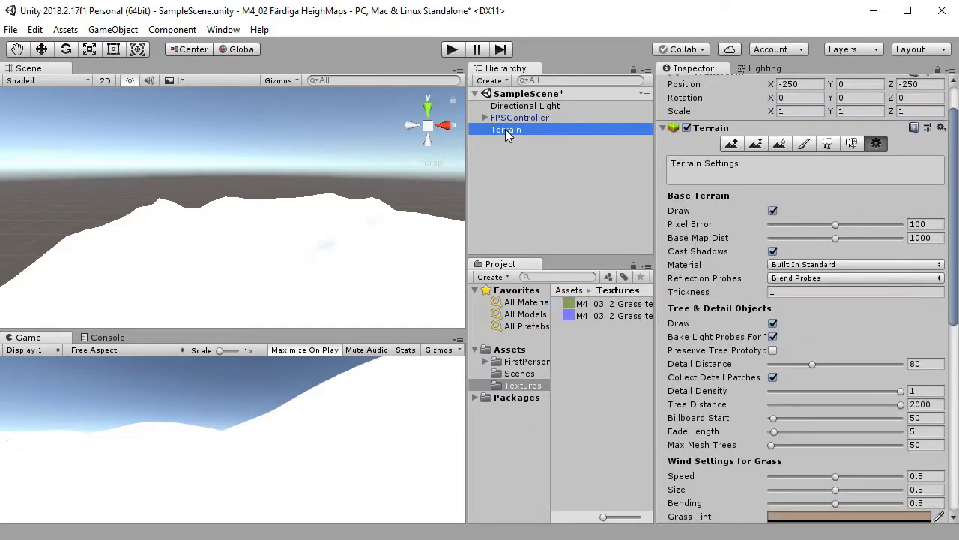
left_click(804, 144)
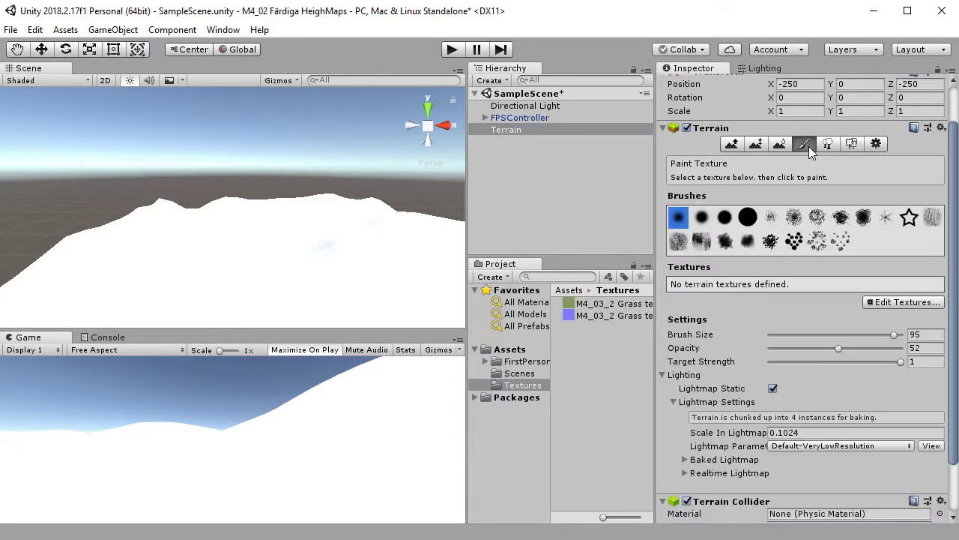
left_click(898, 305)
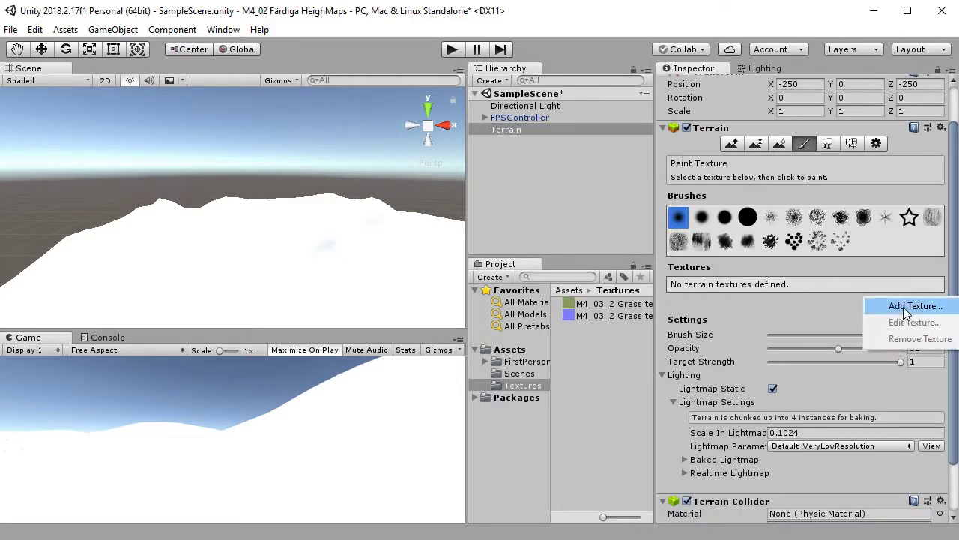
left_click(915, 307)
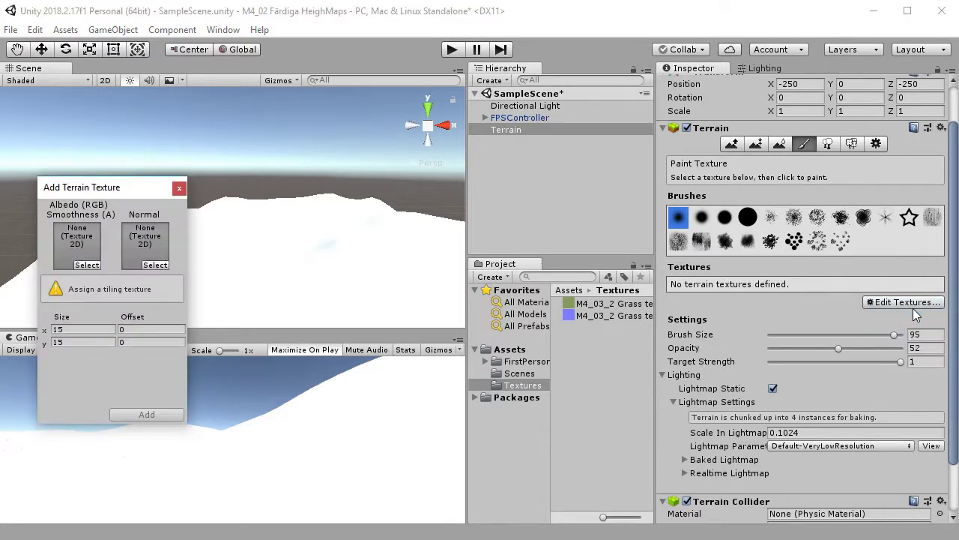
left_click_drag(139, 189, 472, 123)
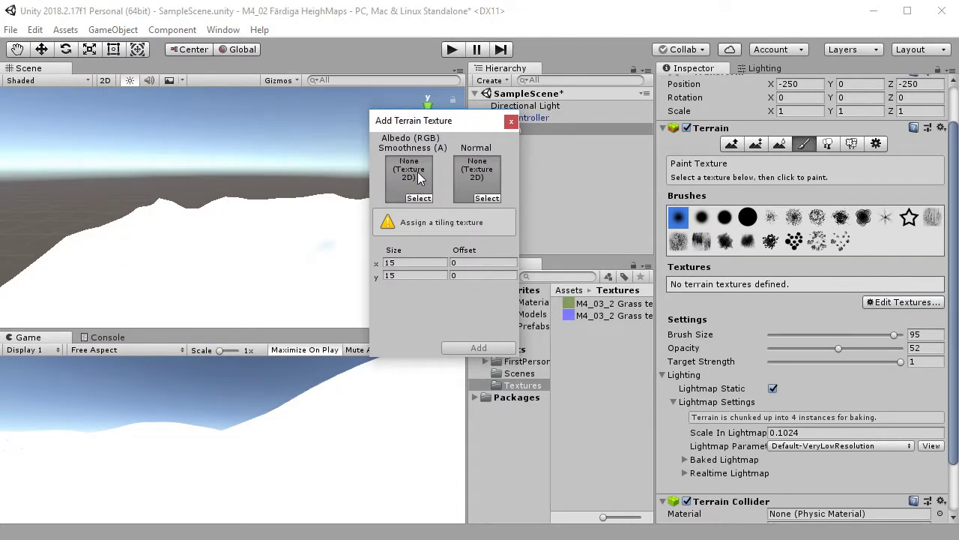
left_click_drag(613, 303, 410, 170)
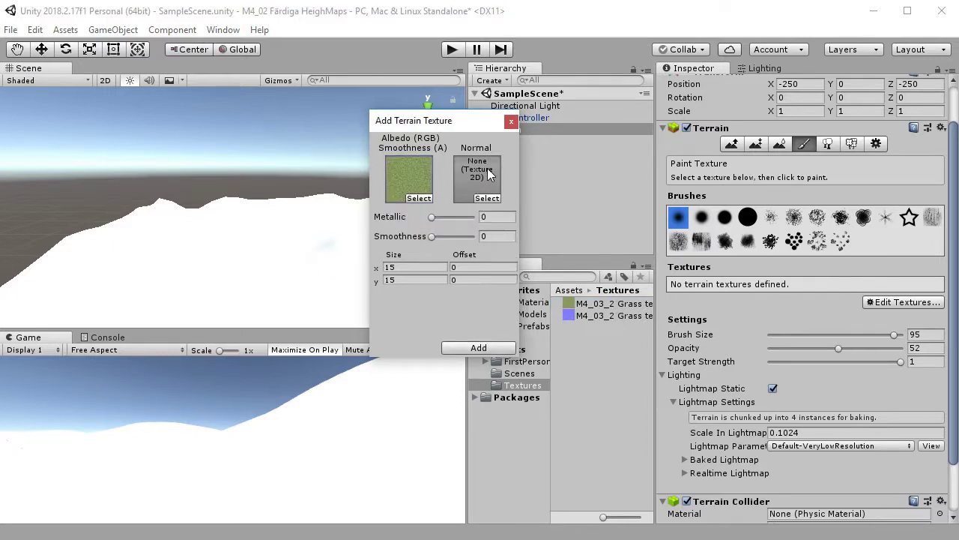
left_click_drag(596, 314, 480, 178)
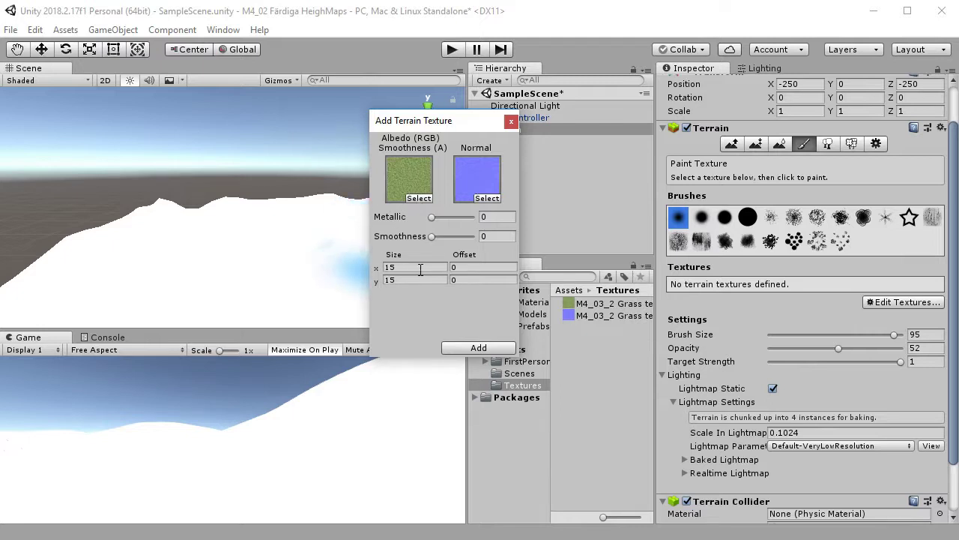
left_click(493, 354)
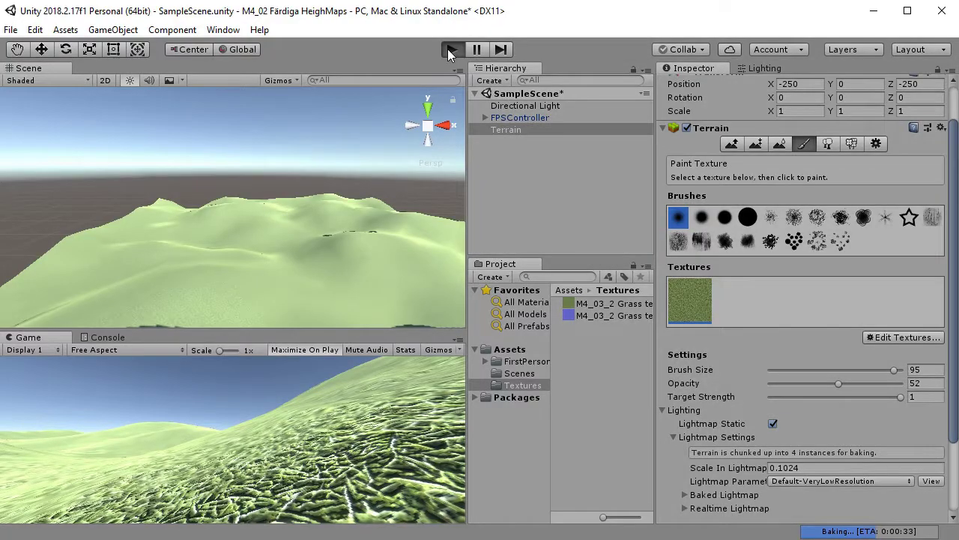
Run the scene in play mode to check the grass texture on the terrain, and stop it
left_click(450, 50)
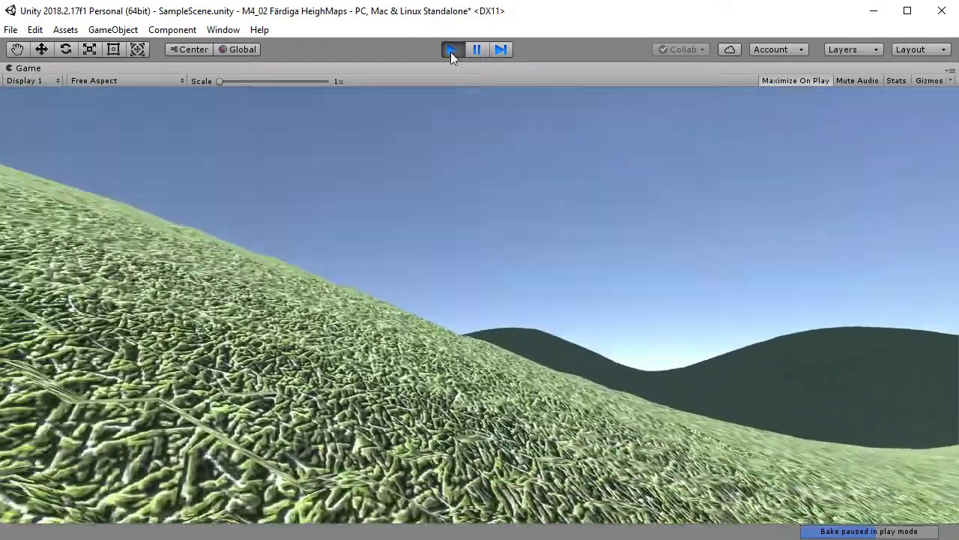
left_click(451, 51)
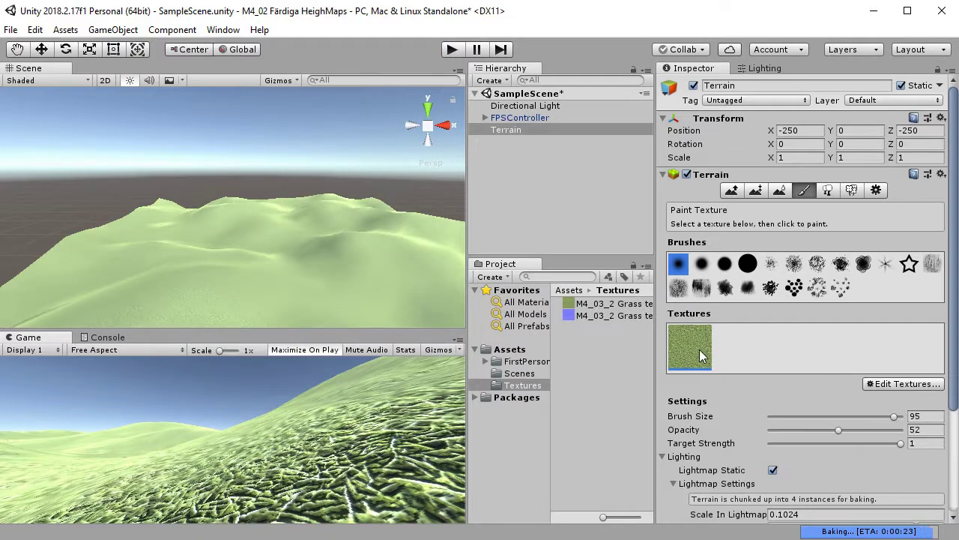
Open the terrain's grass texture for editing and set its Size to 1024 in both X and Y
left_click(905, 384)
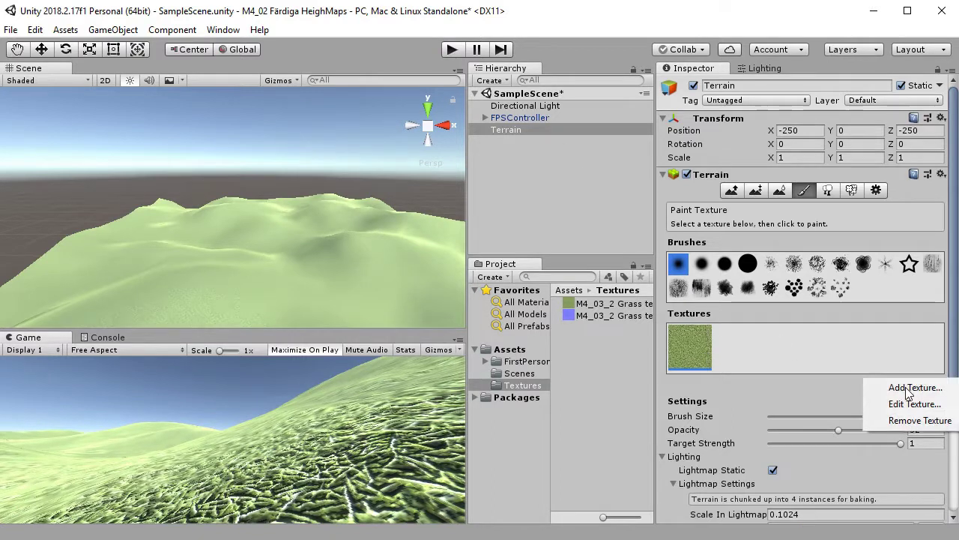
left_click(942, 409)
left_click(413, 268)
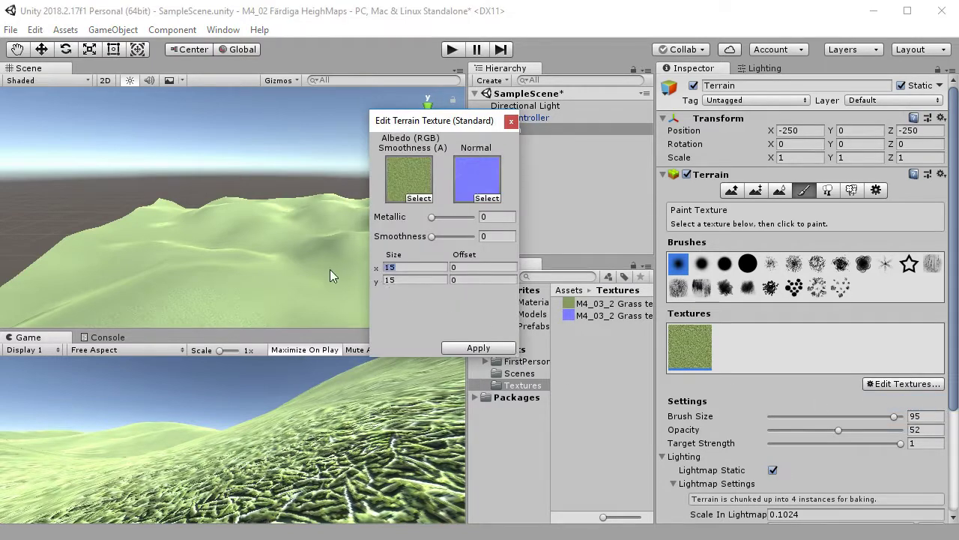
type("1024")
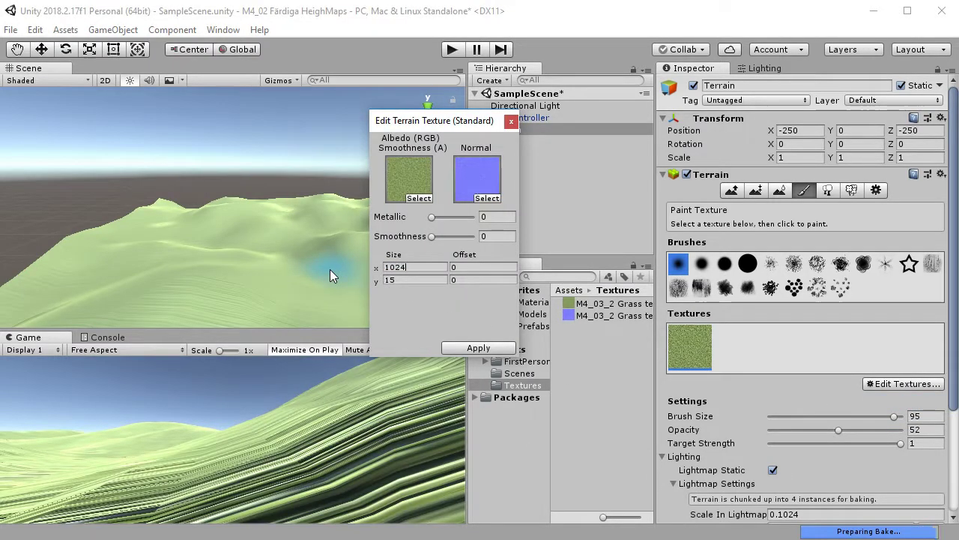
key("Tab")
type("1024")
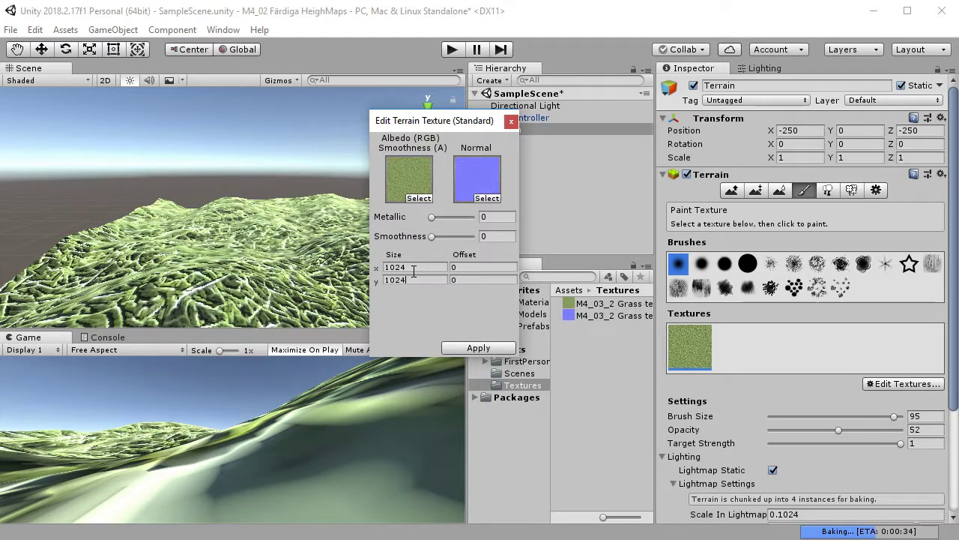
Set the grass texture's Size to 10 in both X and Y
left_click(413, 268)
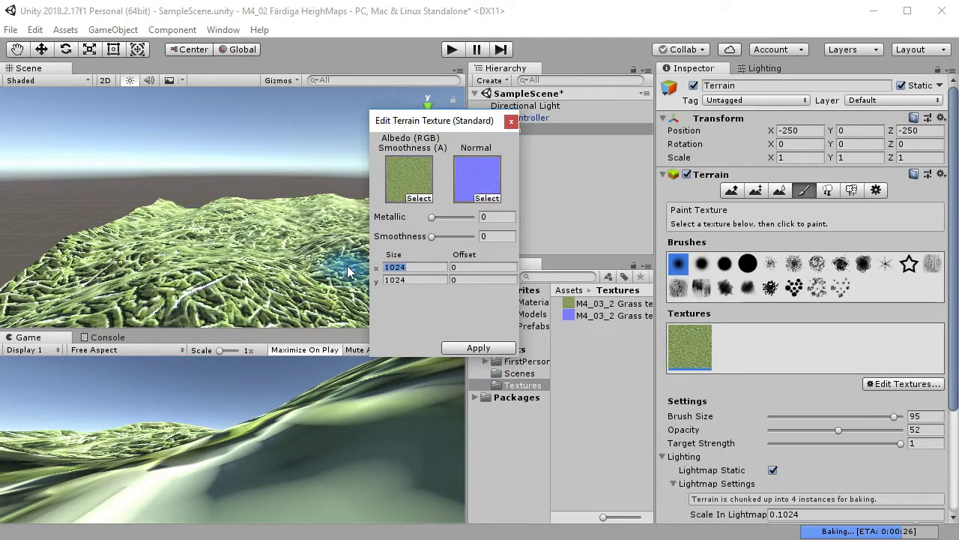
type("10")
key("Tab")
type("10")
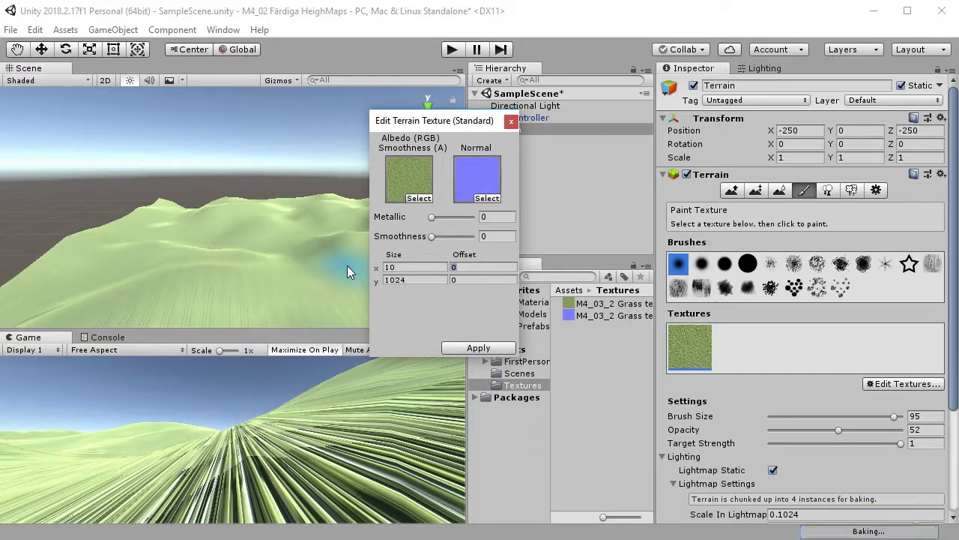
key("Tab")
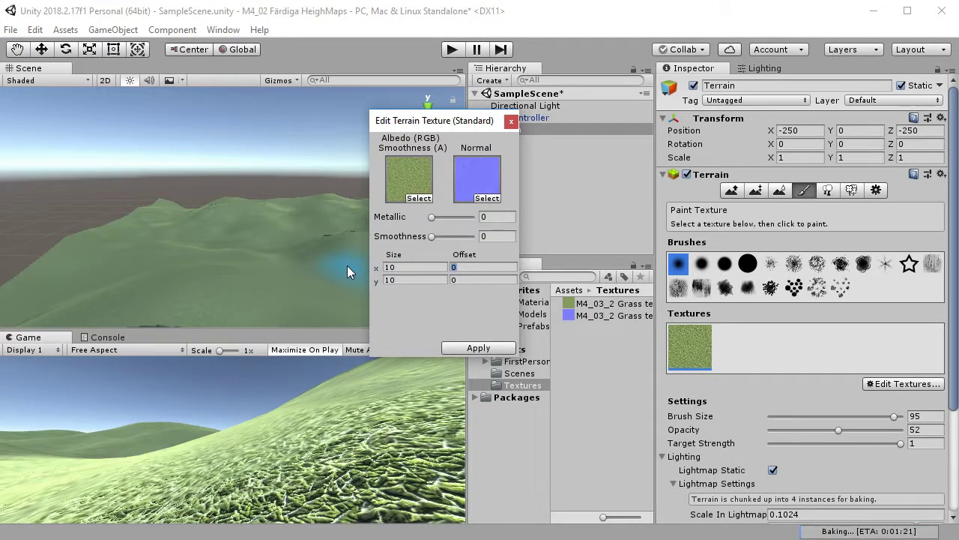
Set the grass texture's Size to 5 in both X and Y and apply the edit
left_click(403, 267)
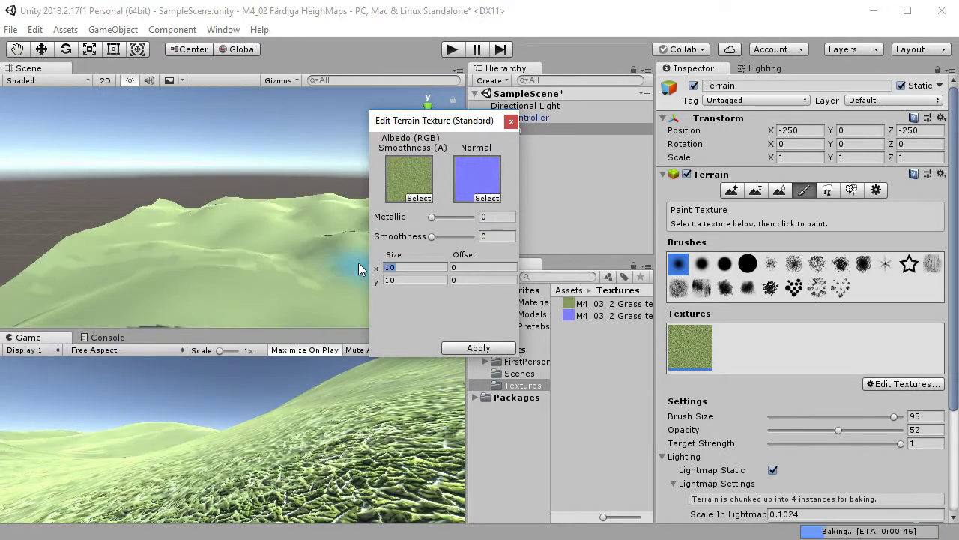
type("5")
key("Tab")
type("5")
key("Tab")
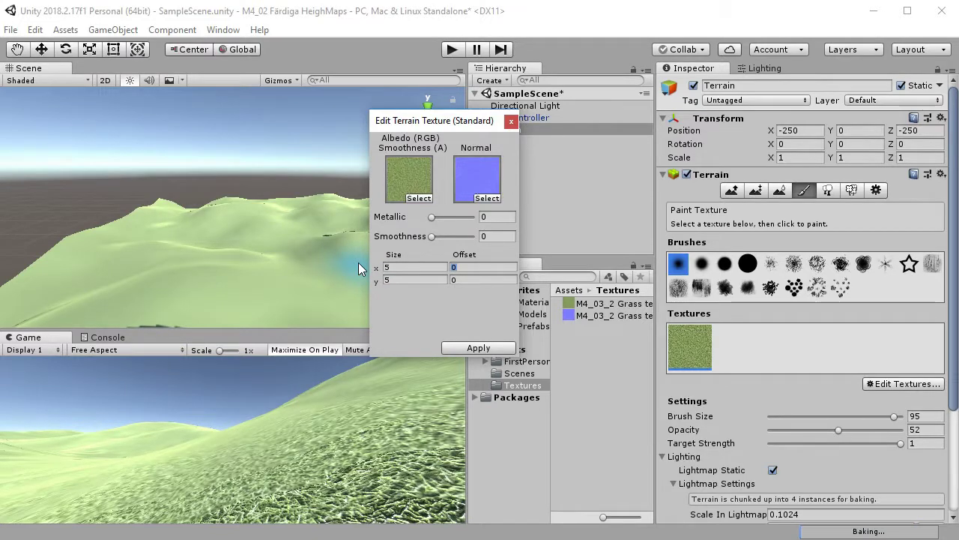
left_click(478, 348)
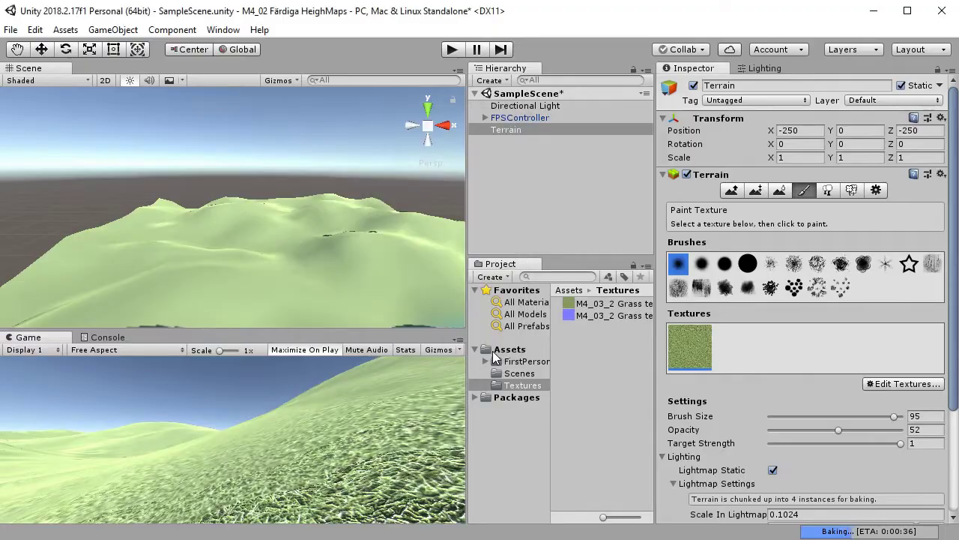
Play-test the scene by walking over the hills to inspect the finer grass tiling, and exit play mode
left_click(452, 51)
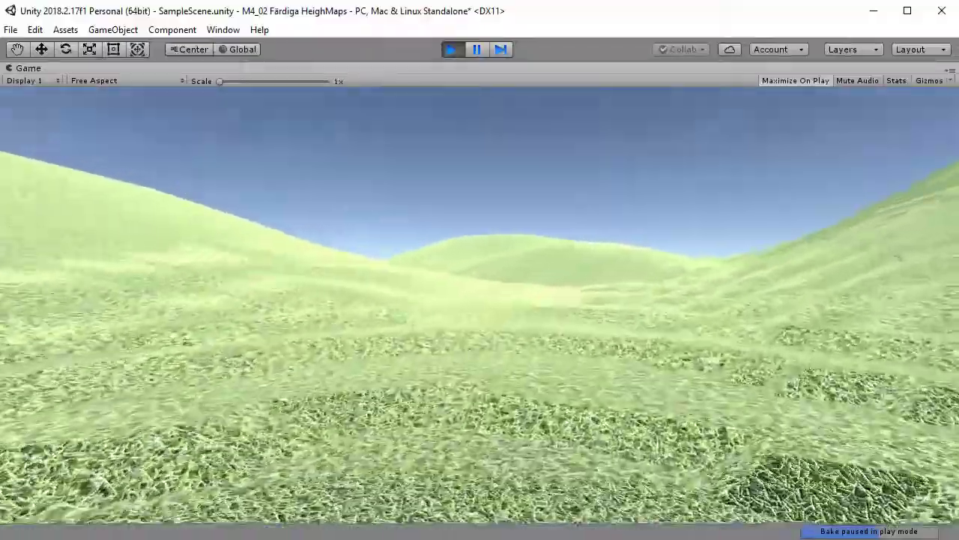
key("Escape")
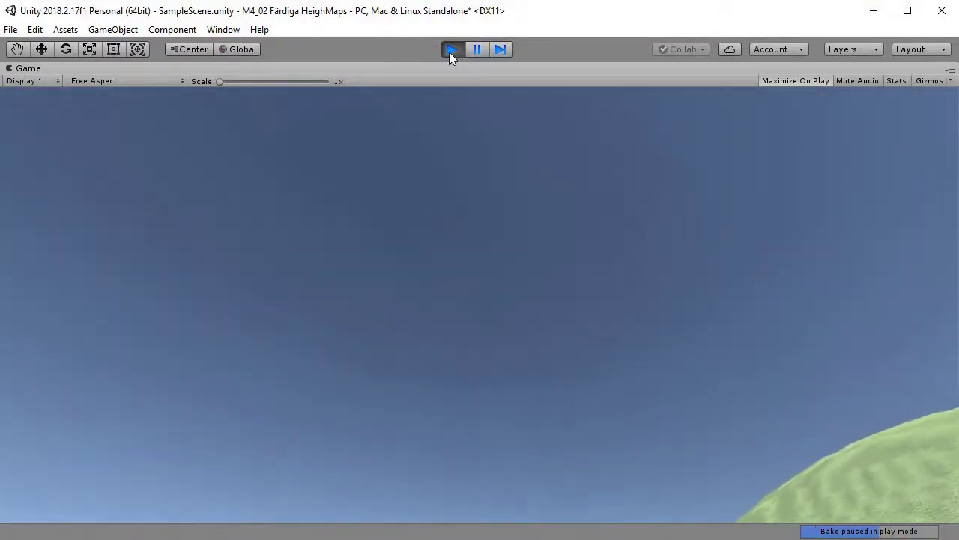
left_click(450, 50)
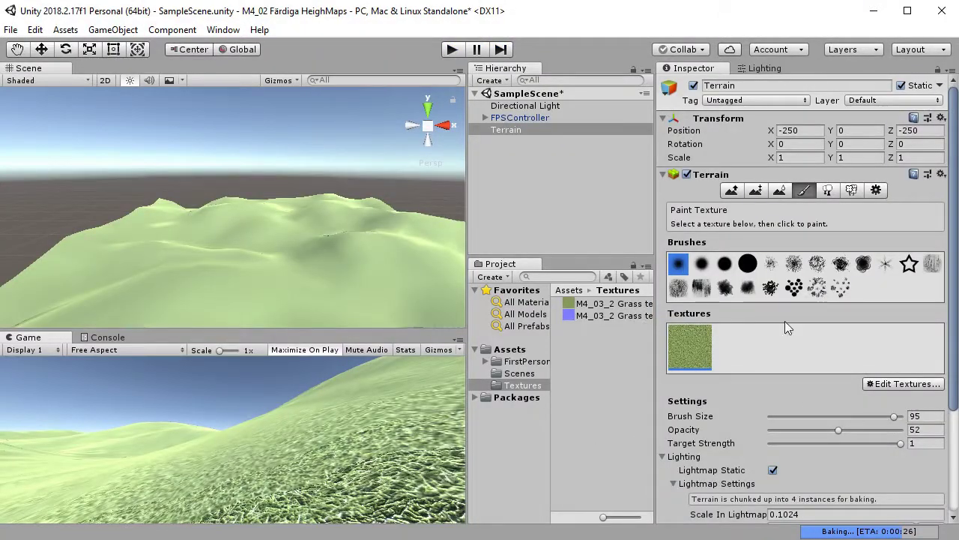
In the terrain settings, set Pixel Error to 150 and Terrain Height to 40
left_click(877, 191)
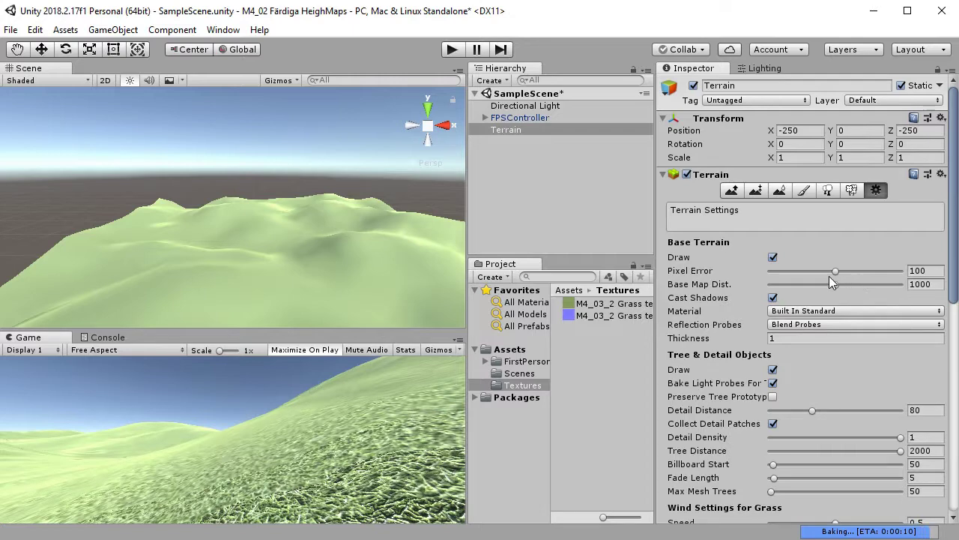
left_click(935, 270)
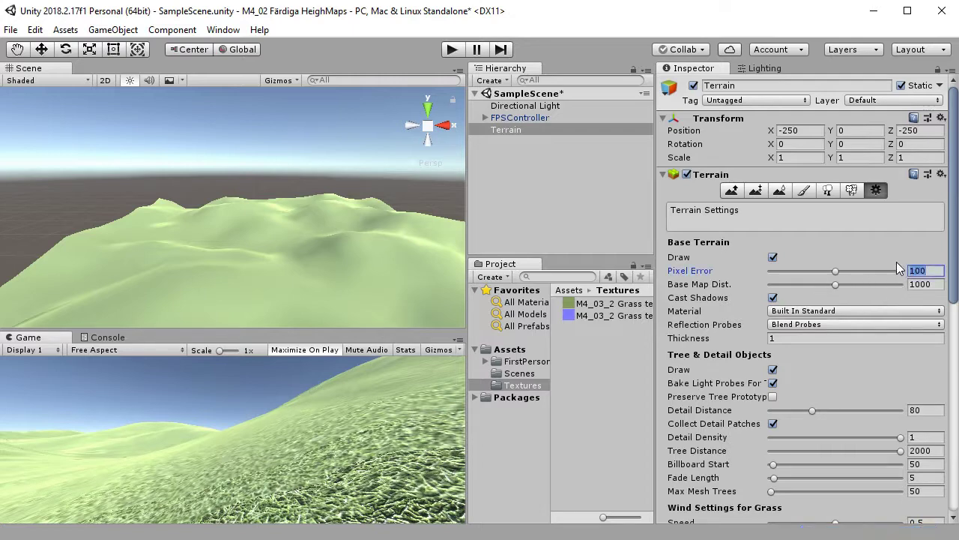
type("150")
key("Tab")
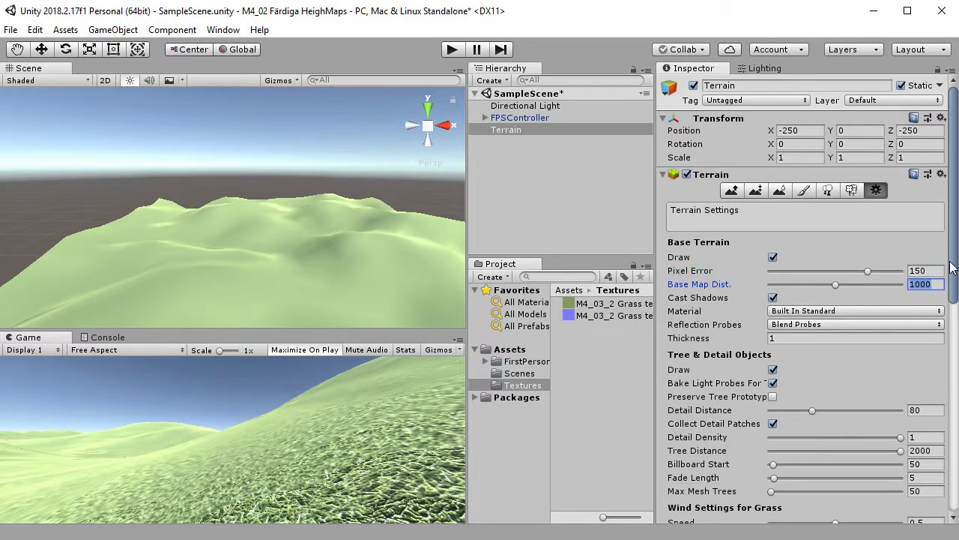
scroll(838, 336, "down", 10)
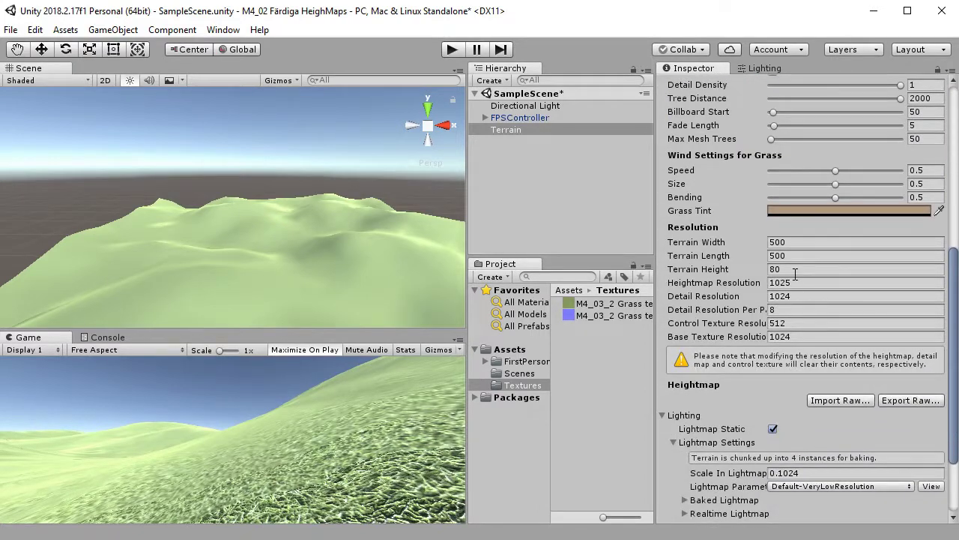
left_click(796, 273)
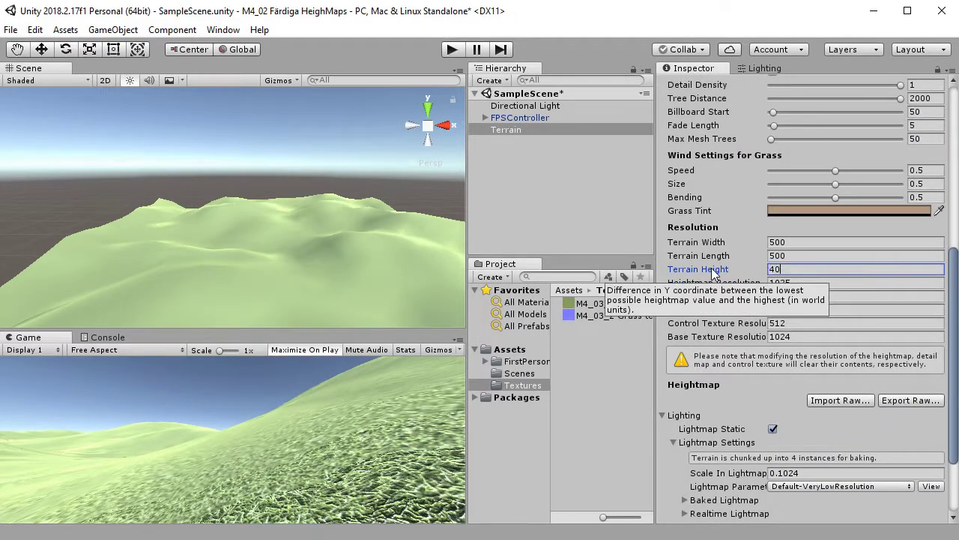
key("Tab")
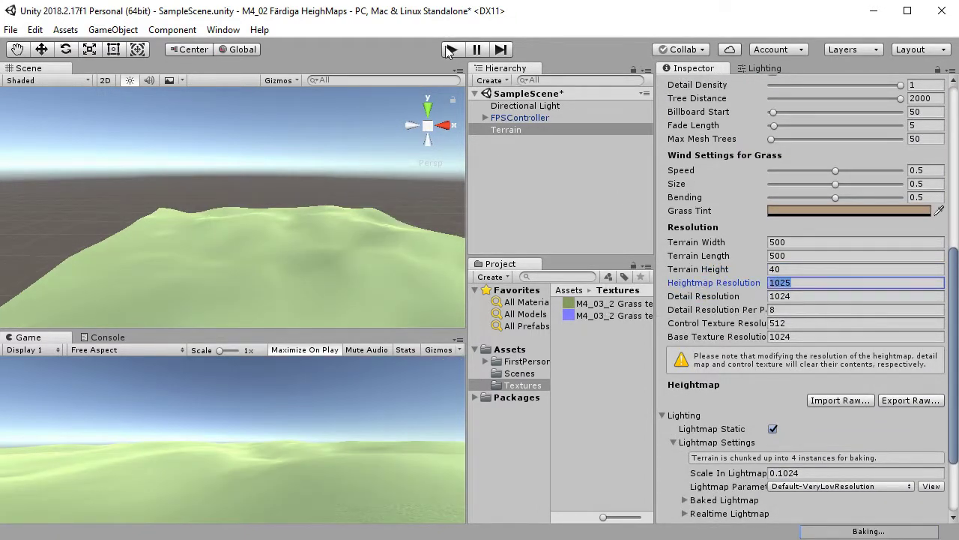
Explore the terrain in play mode to check its lowered height, and stop the game
left_click(452, 50)
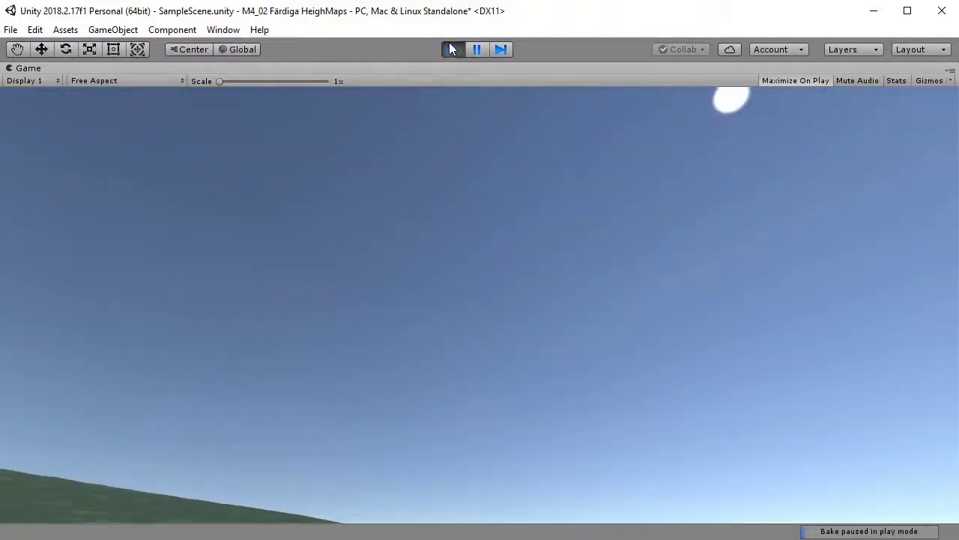
left_click(452, 49)
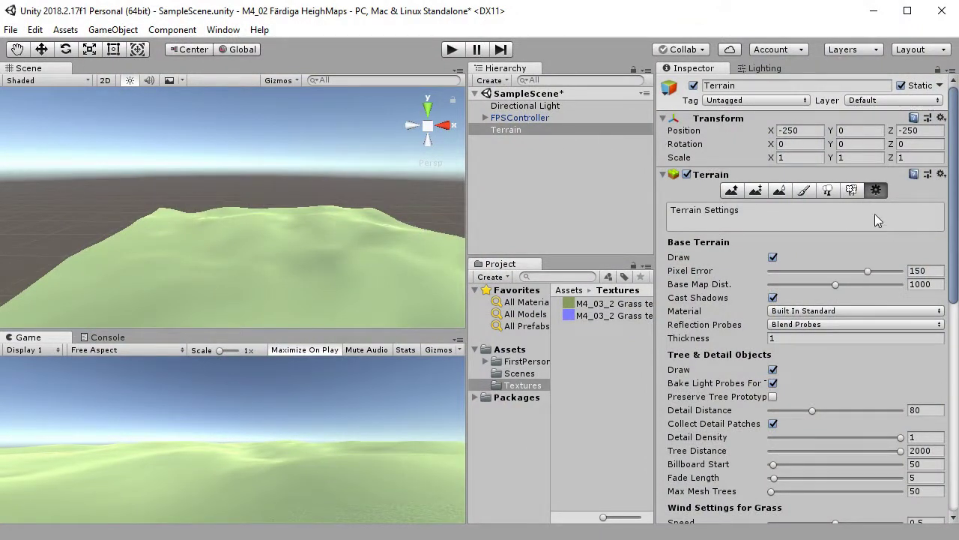
Smooth the terrain surface around the first-person controller's location with the Smooth Height tool
left_click(780, 192)
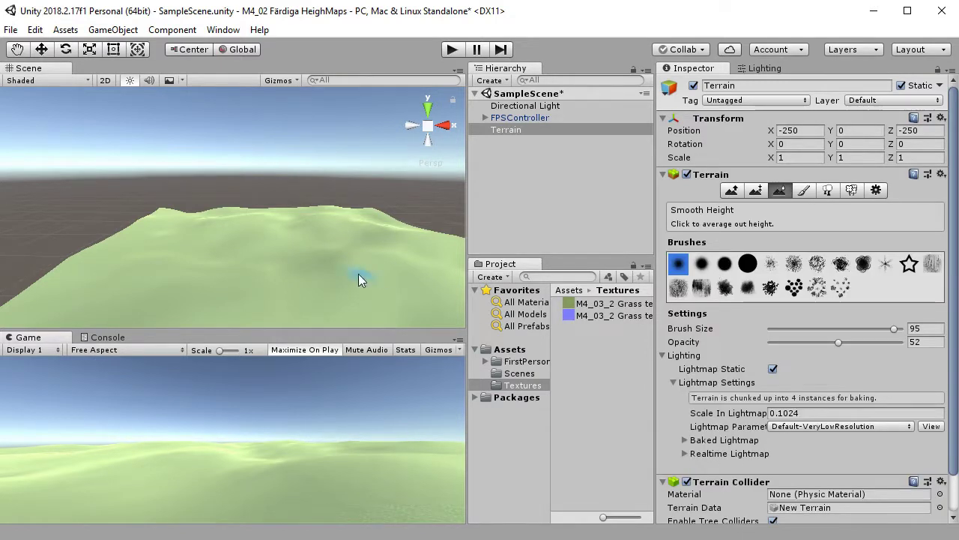
left_click_drag(339, 285, 337, 286)
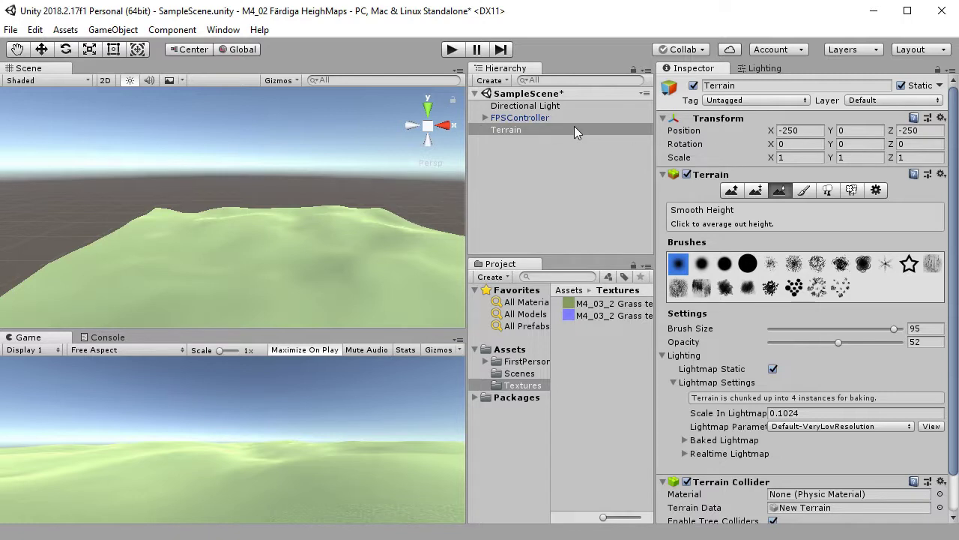
Set the Smooth Height opacity to 58 and smooth the ground around the first-person controller from a top-down view
left_click(525, 117)
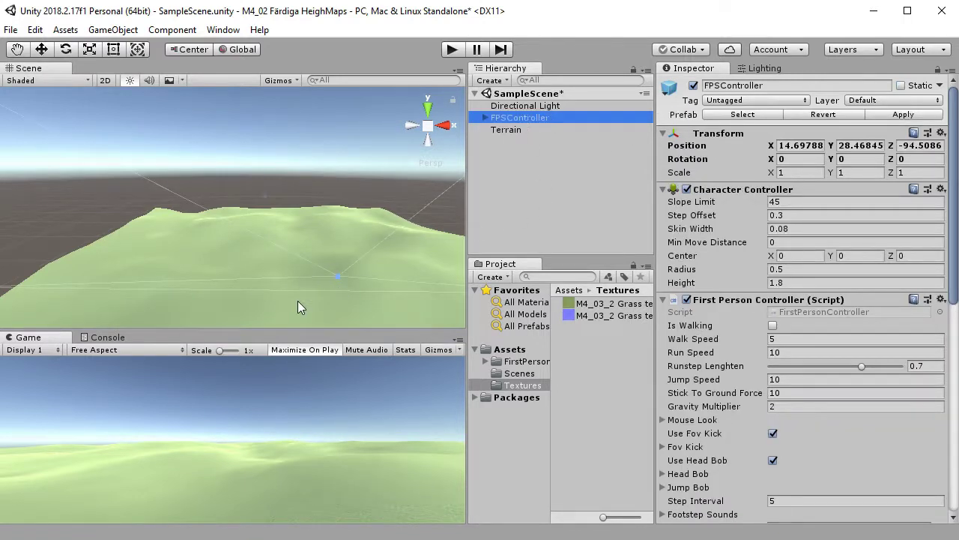
key("f")
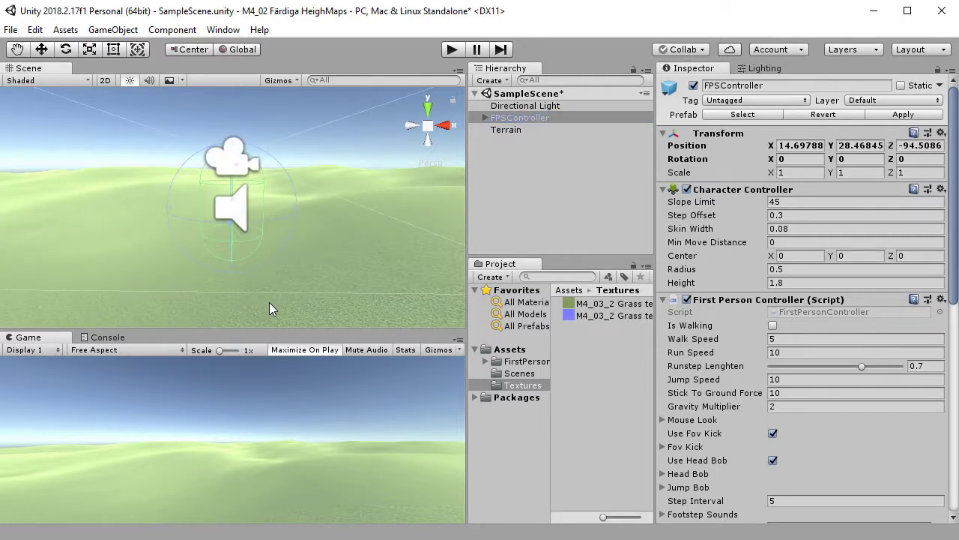
scroll(239, 291, "down", 5)
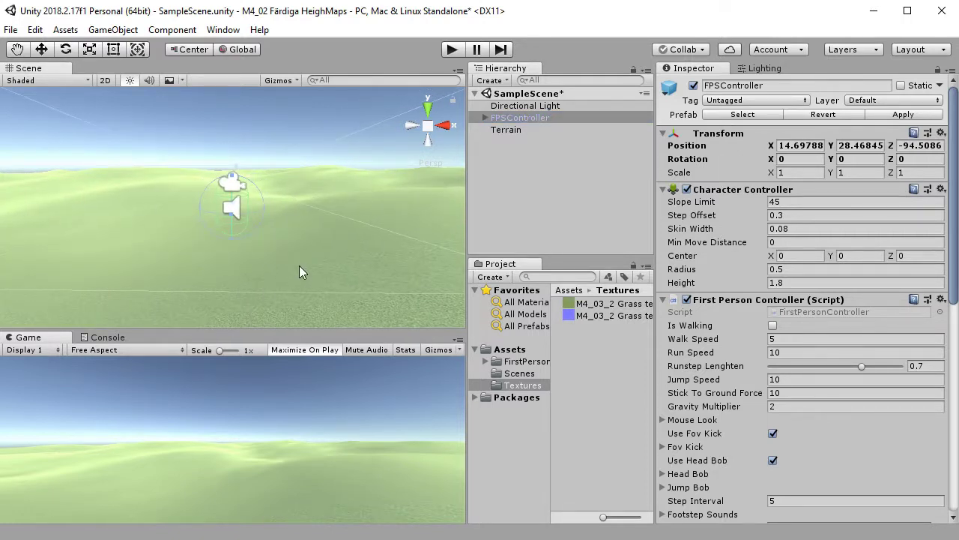
left_click(443, 125)
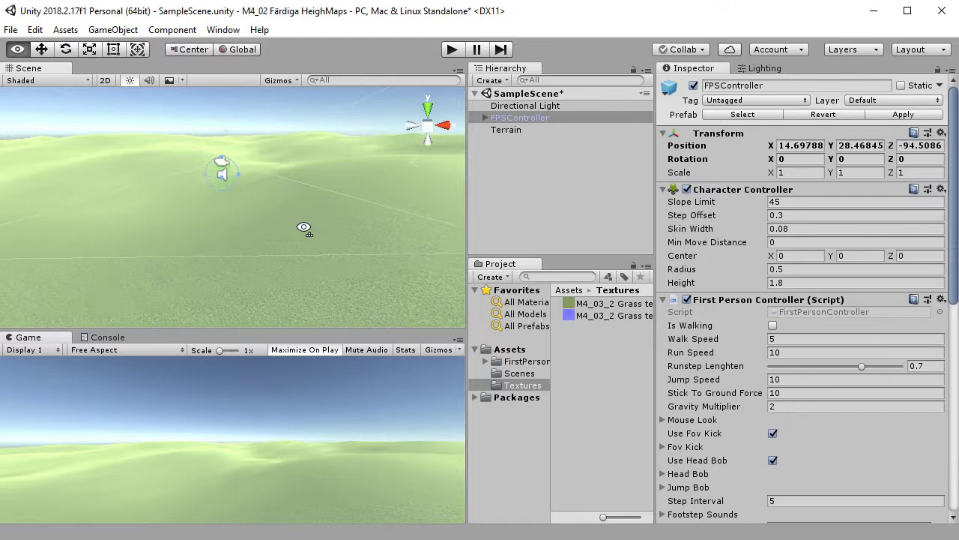
left_click(431, 112)
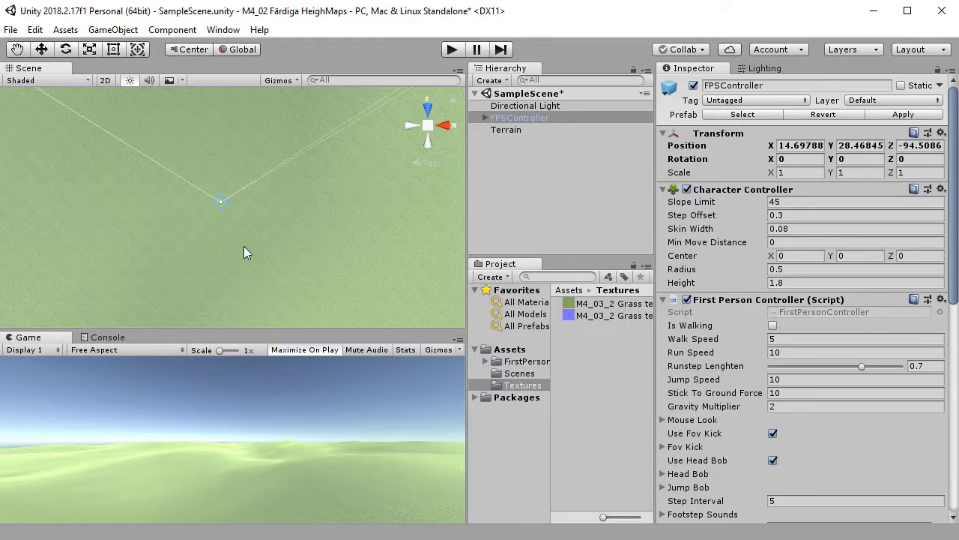
left_click(510, 130)
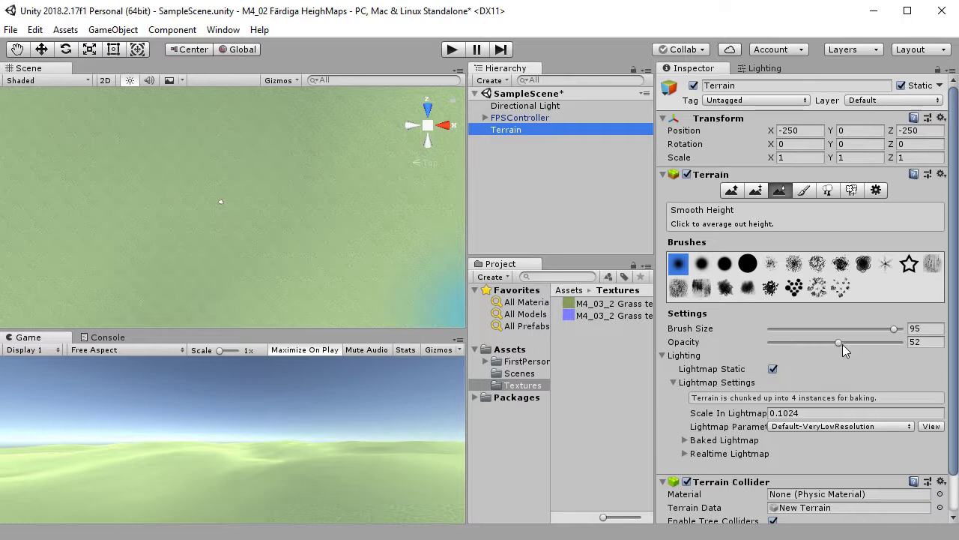
left_click_drag(839, 344, 846, 344)
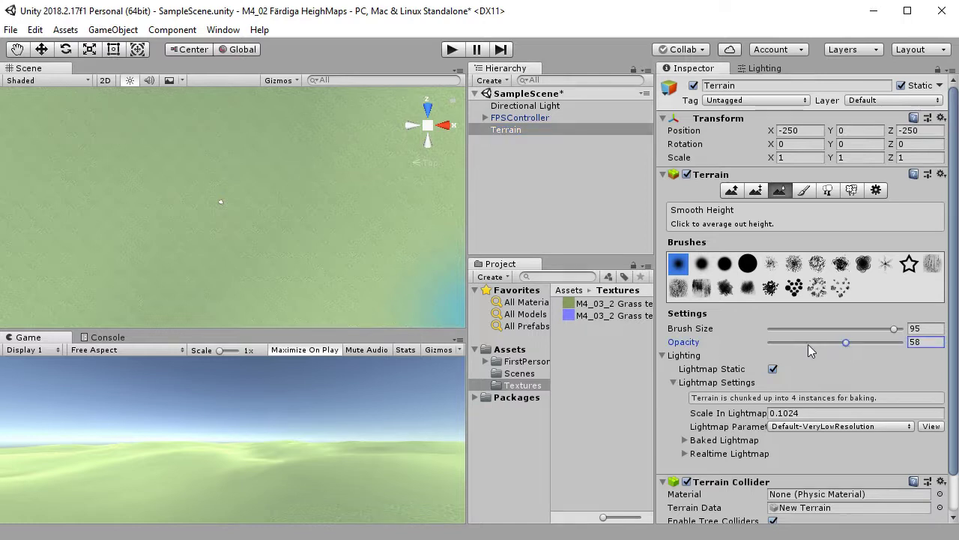
left_click(226, 182)
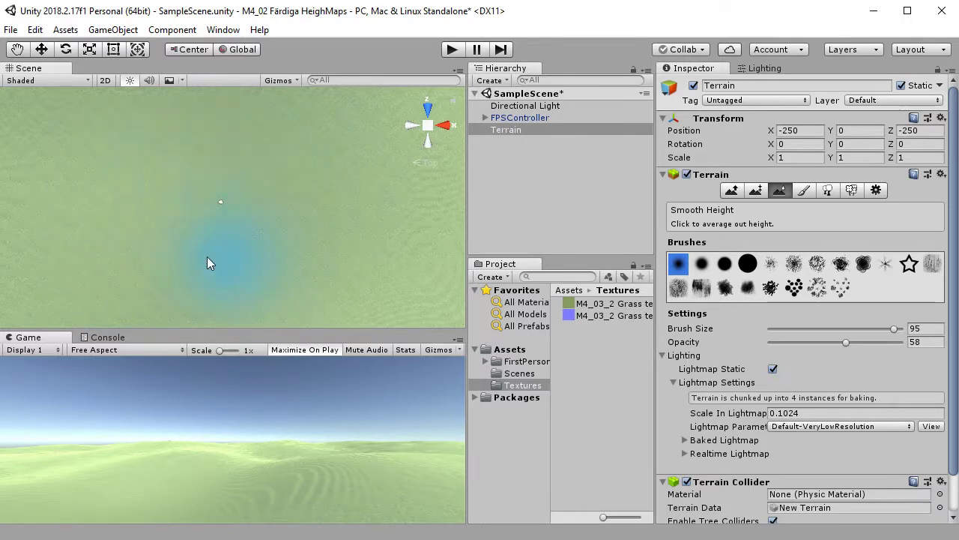
left_click_drag(250, 180, 208, 217)
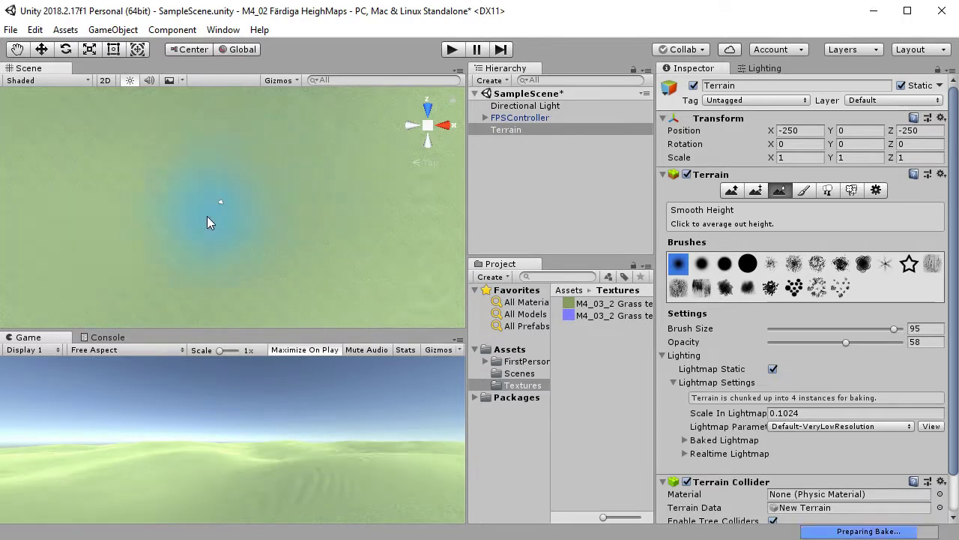
mouse_move(257, 184)
left_mouse_down()
mouse_move(246, 234)
mouse_move(218, 231)
mouse_move(388, 228)
left_mouse_up()
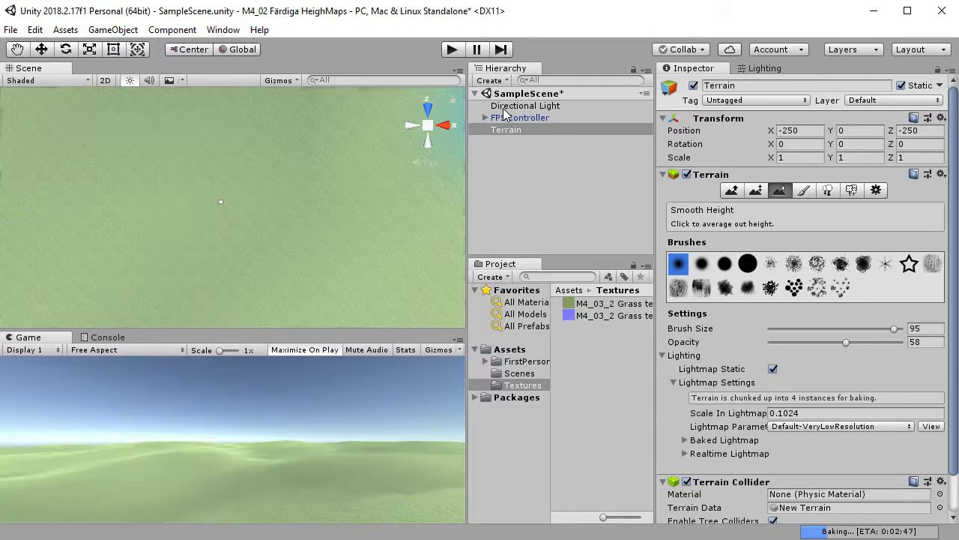
Play-test the smoothed ground around the first-person controller, and exit play mode
left_click(452, 49)
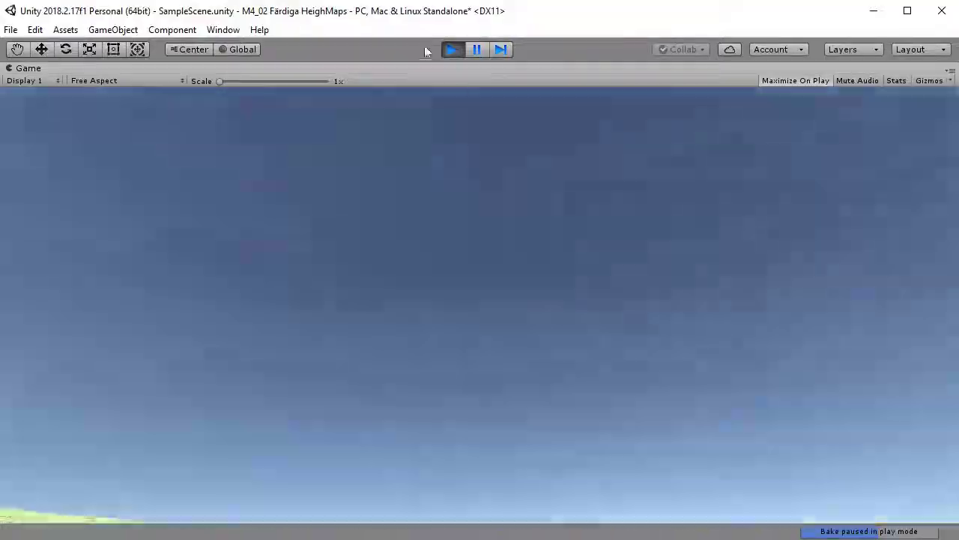
left_click(452, 49)
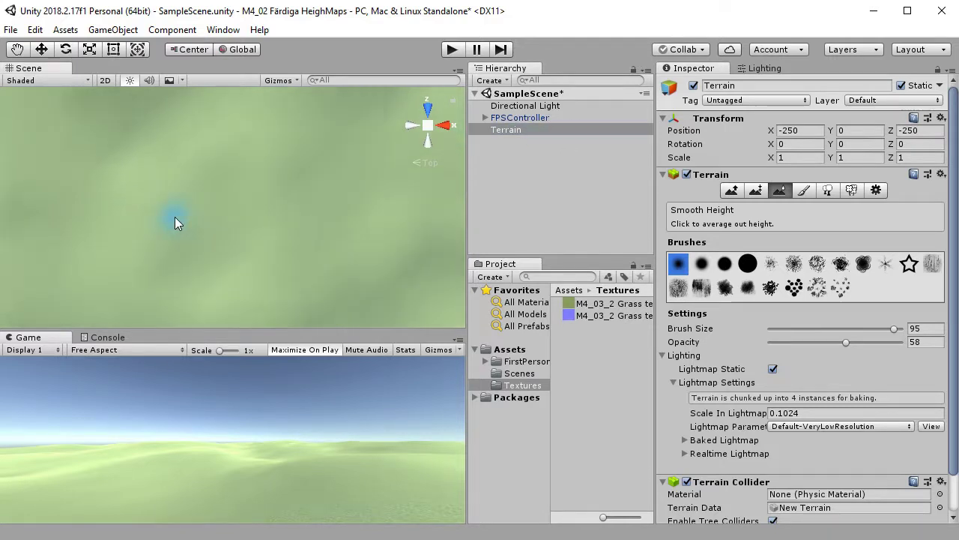
Raise hills along the terrain's outer edges near one corner with the Raise/Lower Terrain tool
scroll(232, 219, "down", 6)
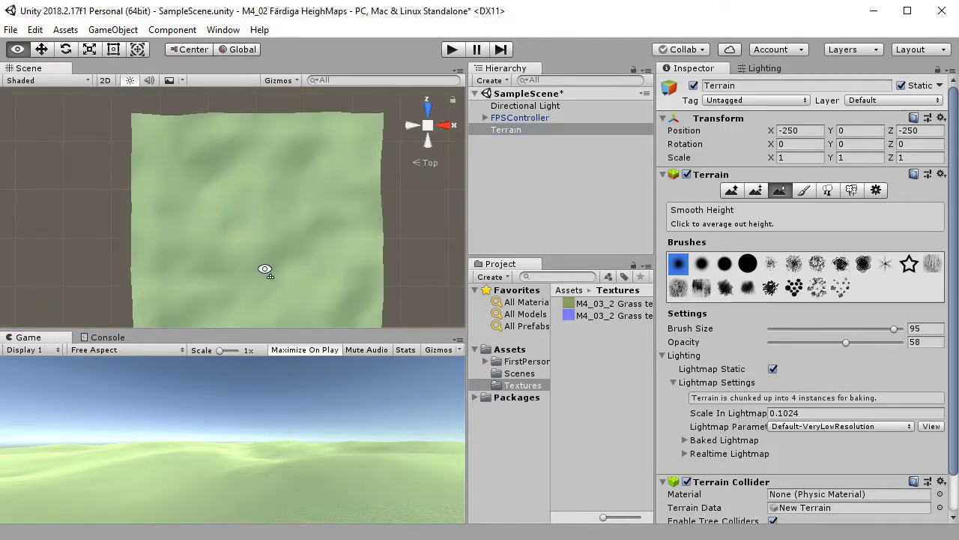
left_click_drag(265, 270, 292, 230, "alt")
scroll(291, 232, "up", 2)
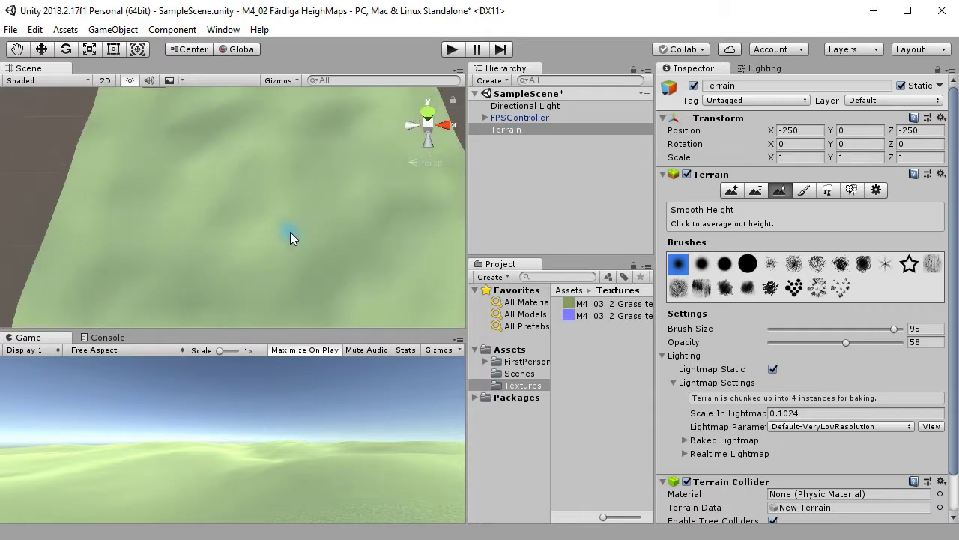
scroll(290, 231, "up", 2)
scroll(292, 258, "down", 4)
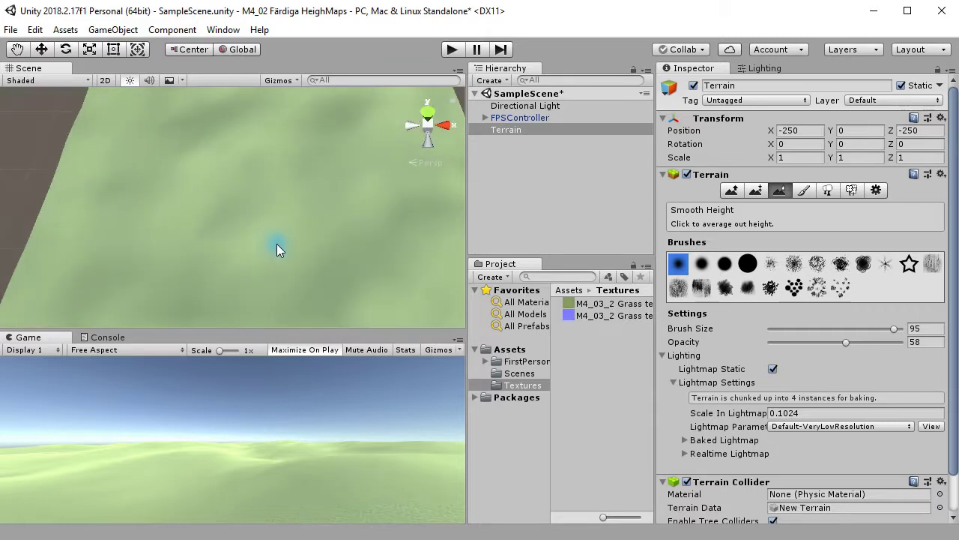
middle_click_drag(183, 203, 208, 197)
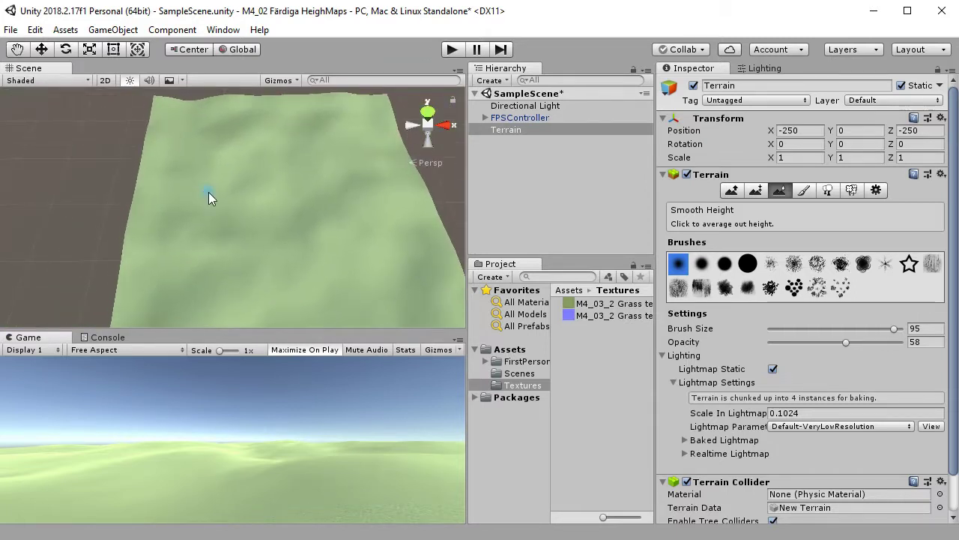
left_click(732, 191)
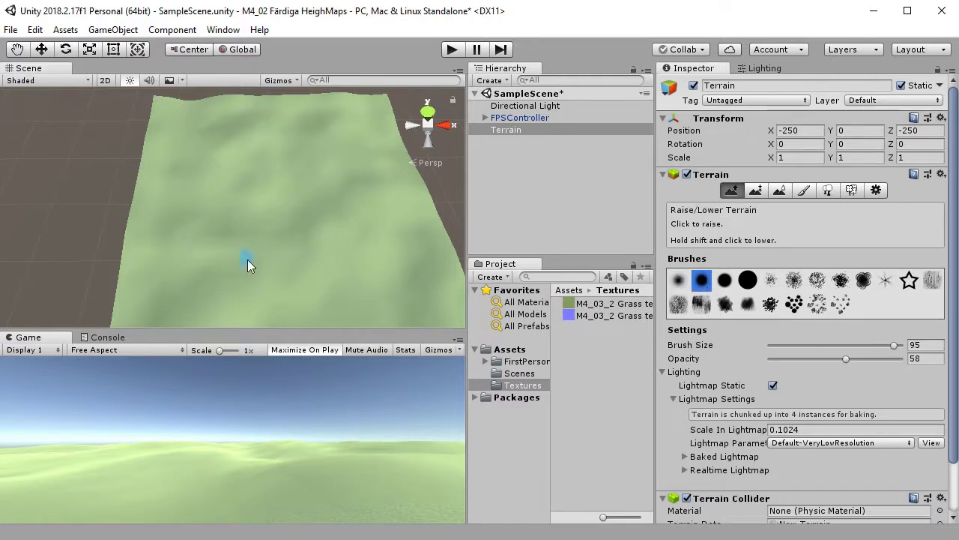
left_click_drag(247, 259, 71, 238, "alt")
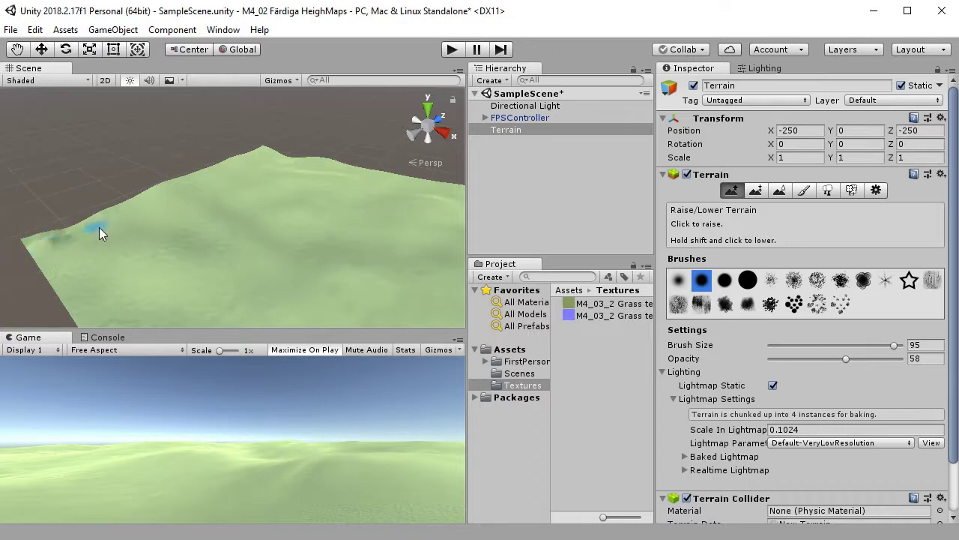
left_click(90, 226)
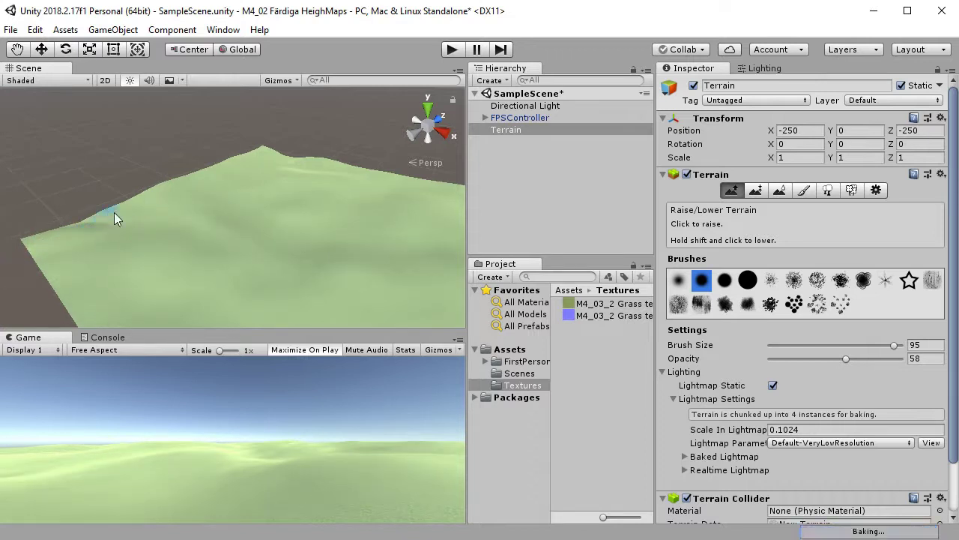
mouse_move(135, 207)
left_mouse_down()
mouse_move(84, 239)
mouse_move(98, 217)
mouse_move(70, 241)
mouse_move(102, 222)
mouse_move(72, 247)
mouse_move(61, 277)
mouse_move(67, 246)
mouse_move(48, 277)
mouse_move(57, 260)
mouse_move(51, 248)
mouse_move(88, 243)
mouse_move(71, 290)
left_mouse_up()
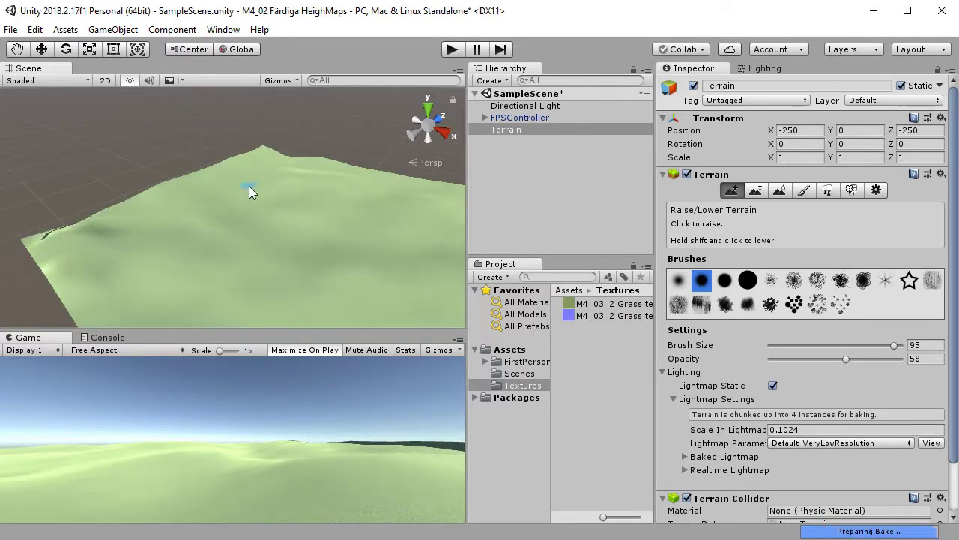
Run the scene to view the raised border hills in first person, and stop the game
left_click(453, 49)
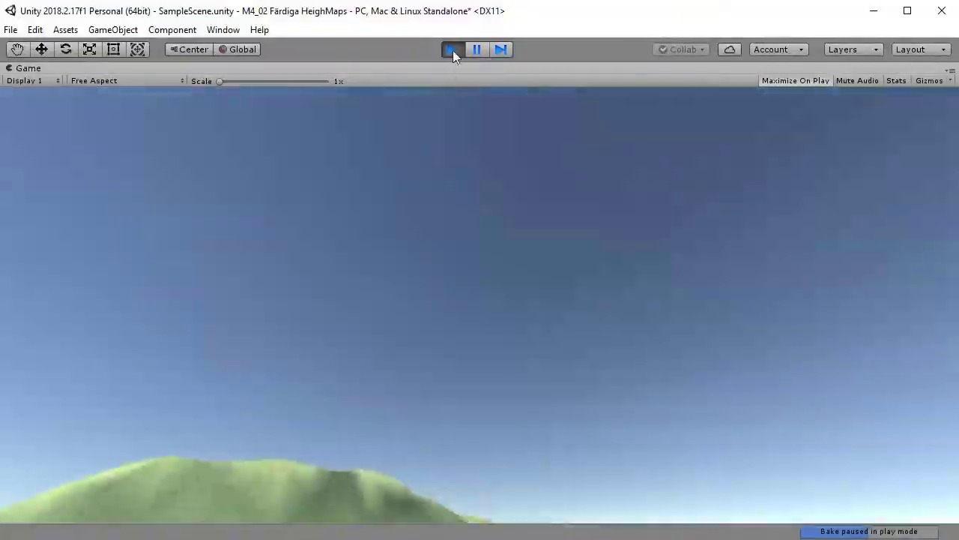
left_click(452, 49)
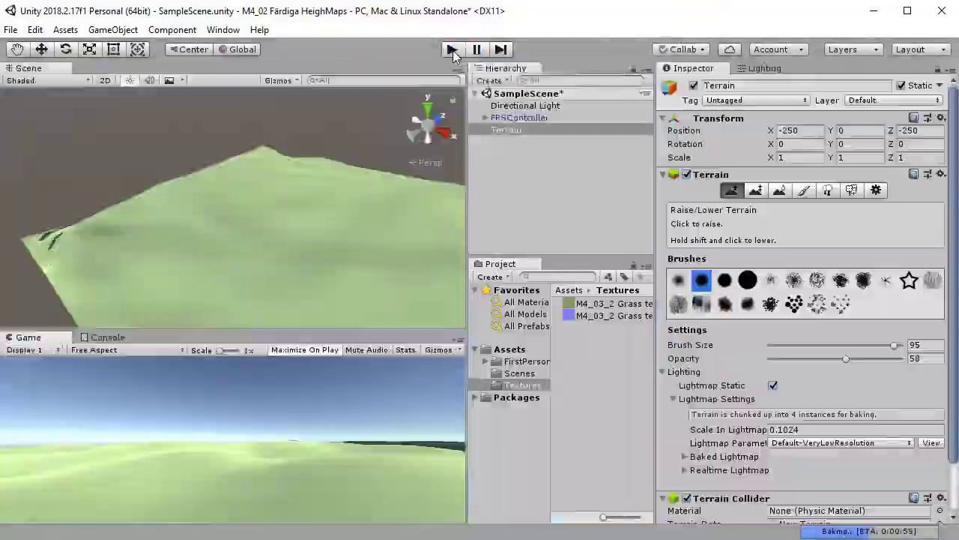